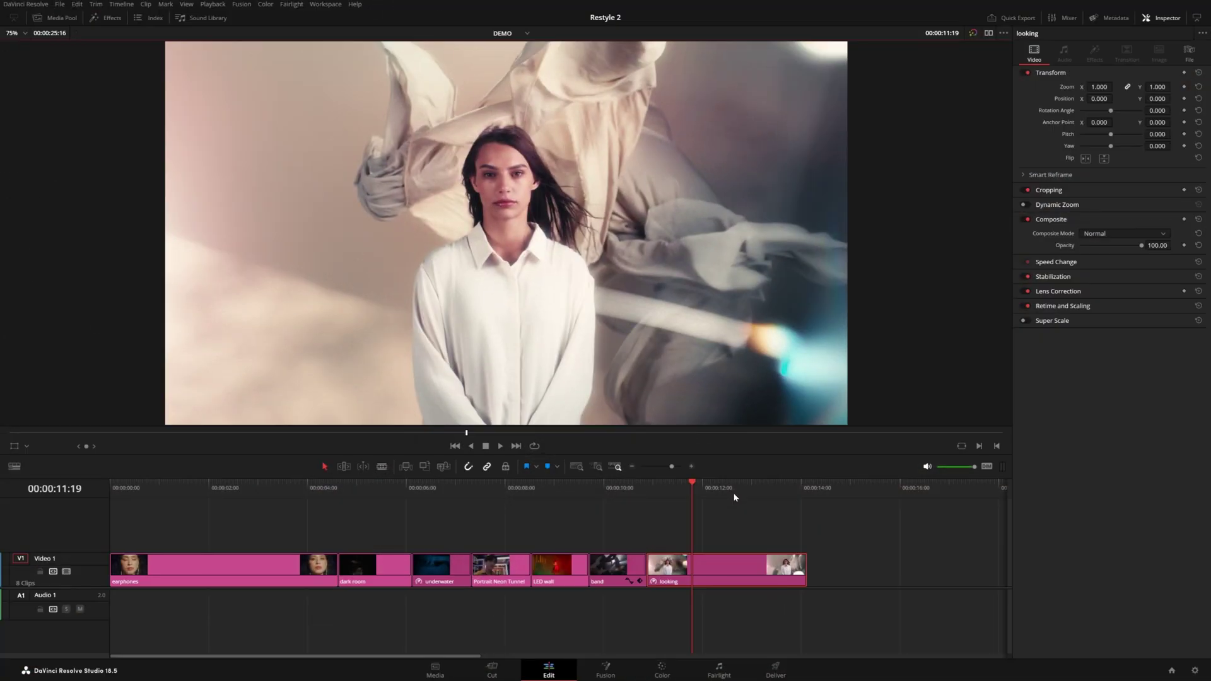
- Apply mRestyle 2 Distortion 06 to the looking clip, lower its Shape 1 Alpha, then delete the filter
left_click(107, 18)
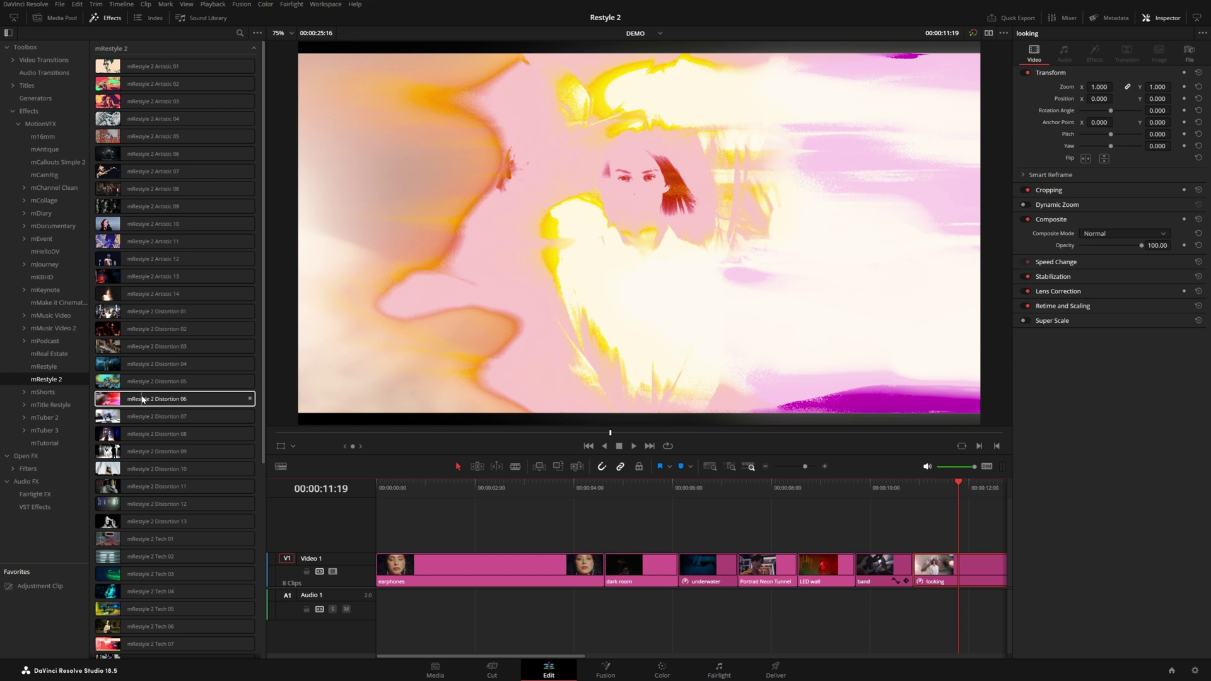
left_click_drag(144, 398, 945, 559)
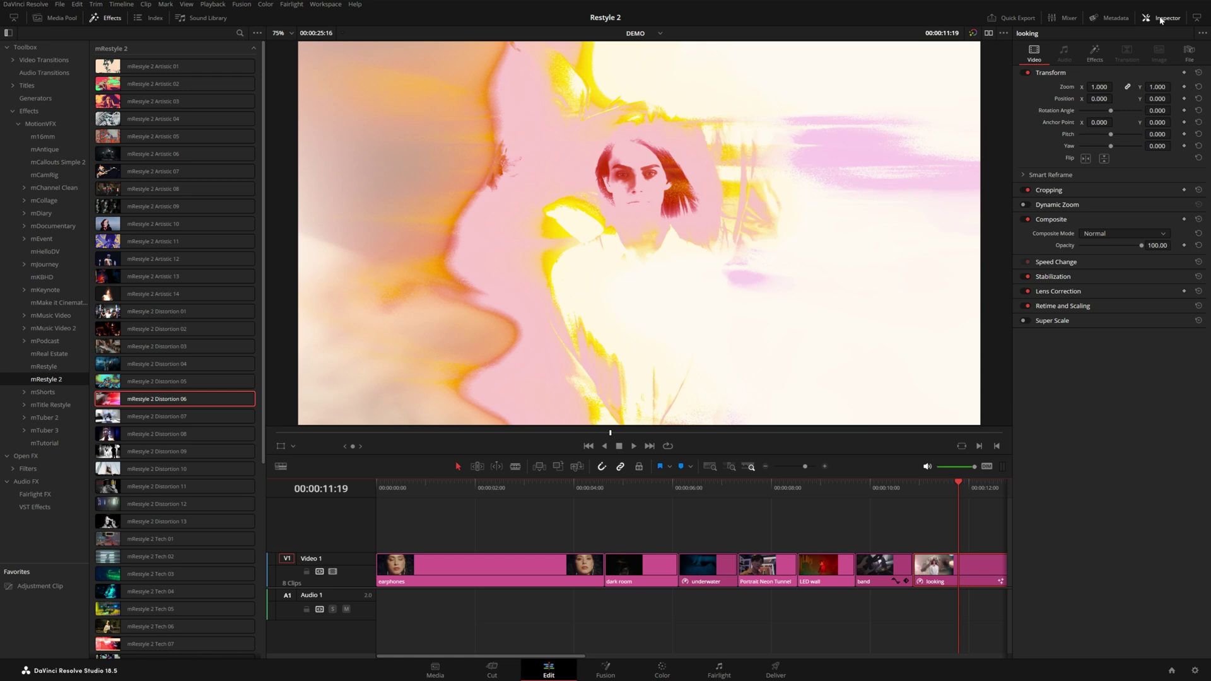
left_click(1095, 52)
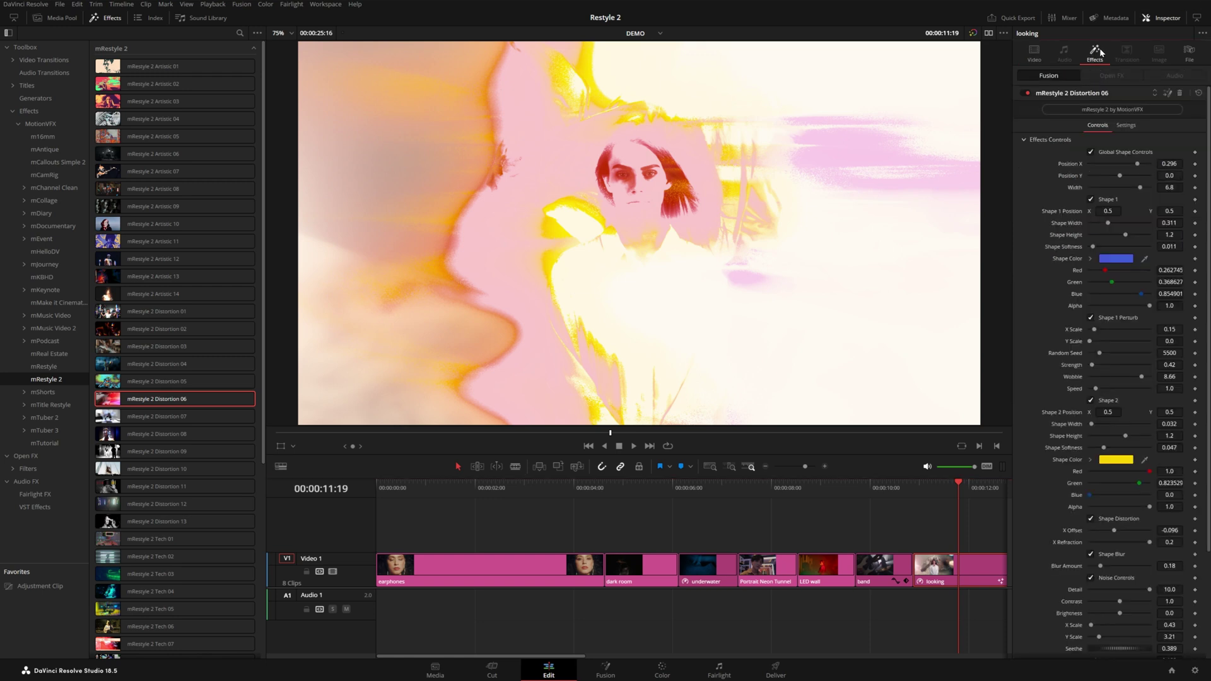
left_click_drag(1147, 308, 1100, 309)
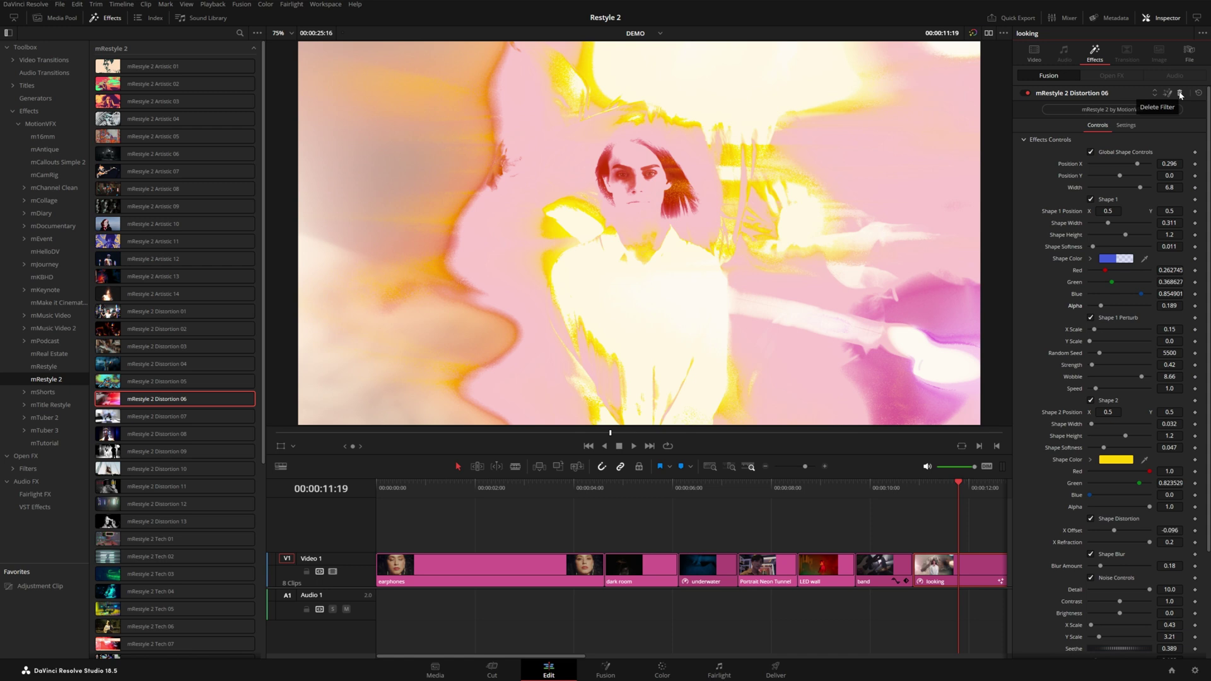
left_click(1179, 93)
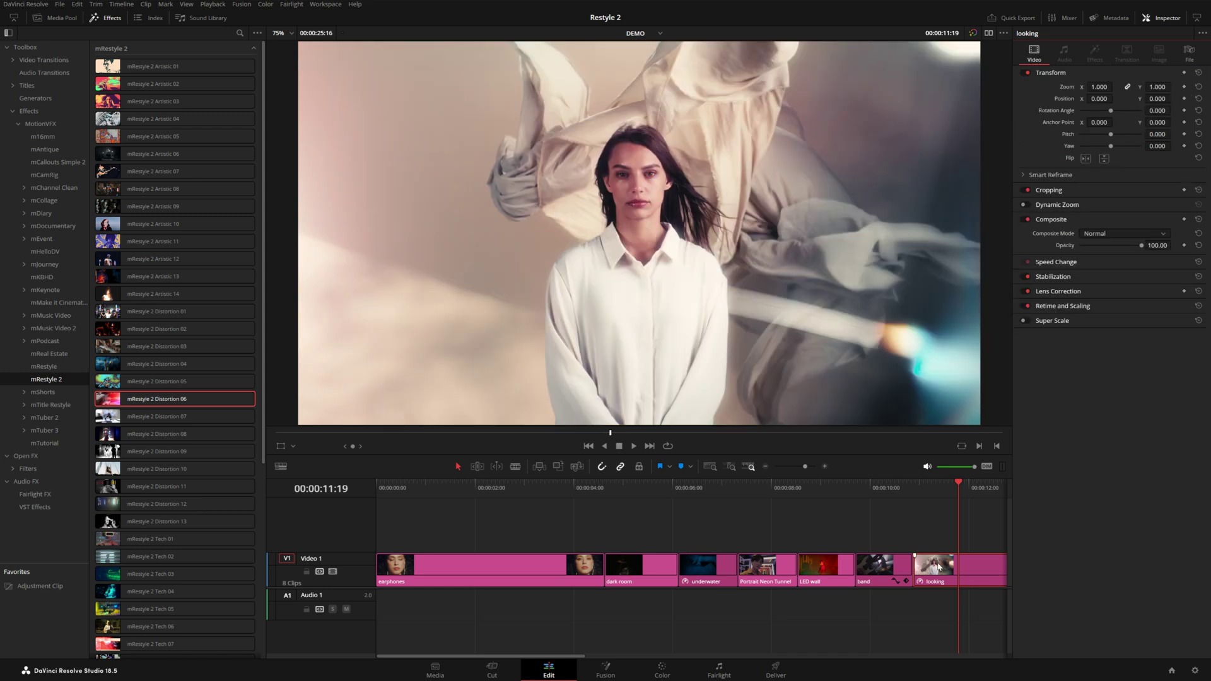
- Add an adjustment clip with Distortion 06 above the looking clip, then delete it
left_click_drag(39, 585, 940, 535)
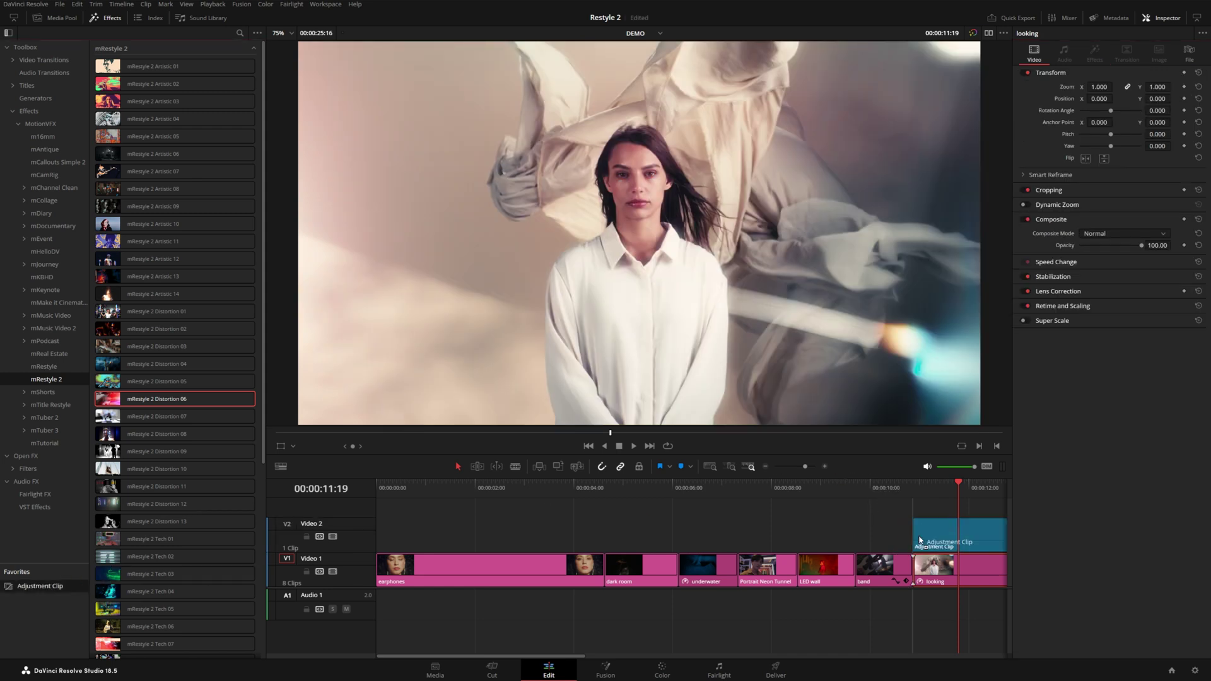
left_click_drag(151, 399, 927, 534)
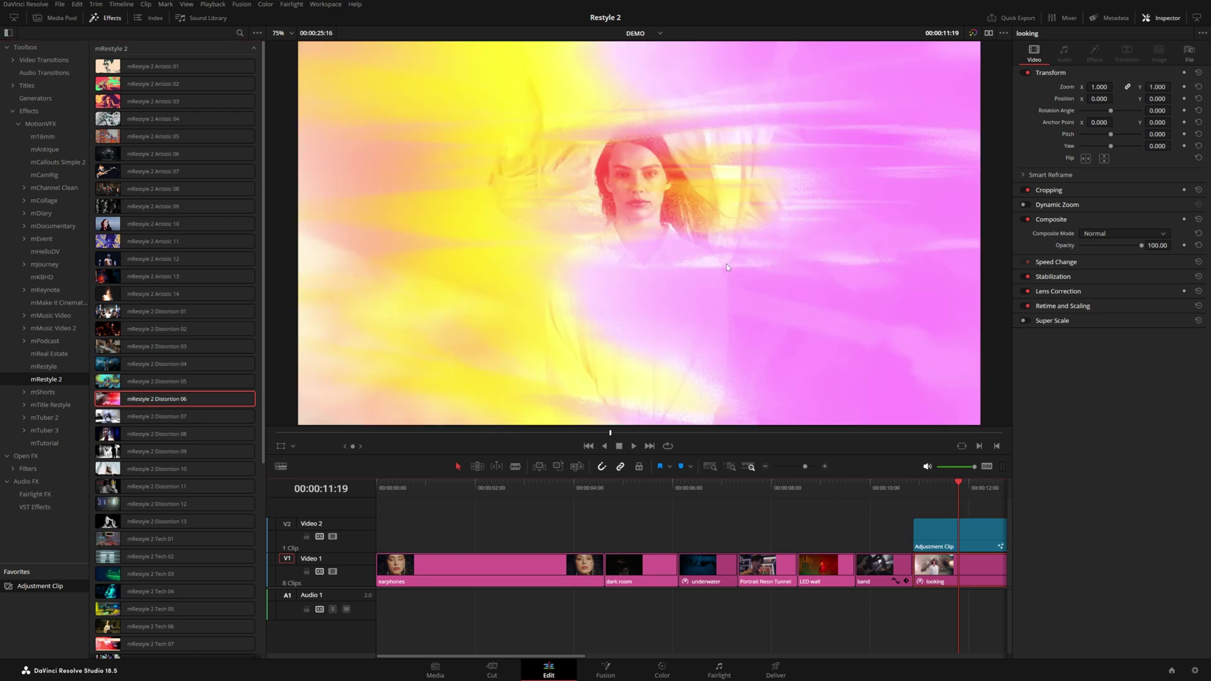
left_click(939, 544)
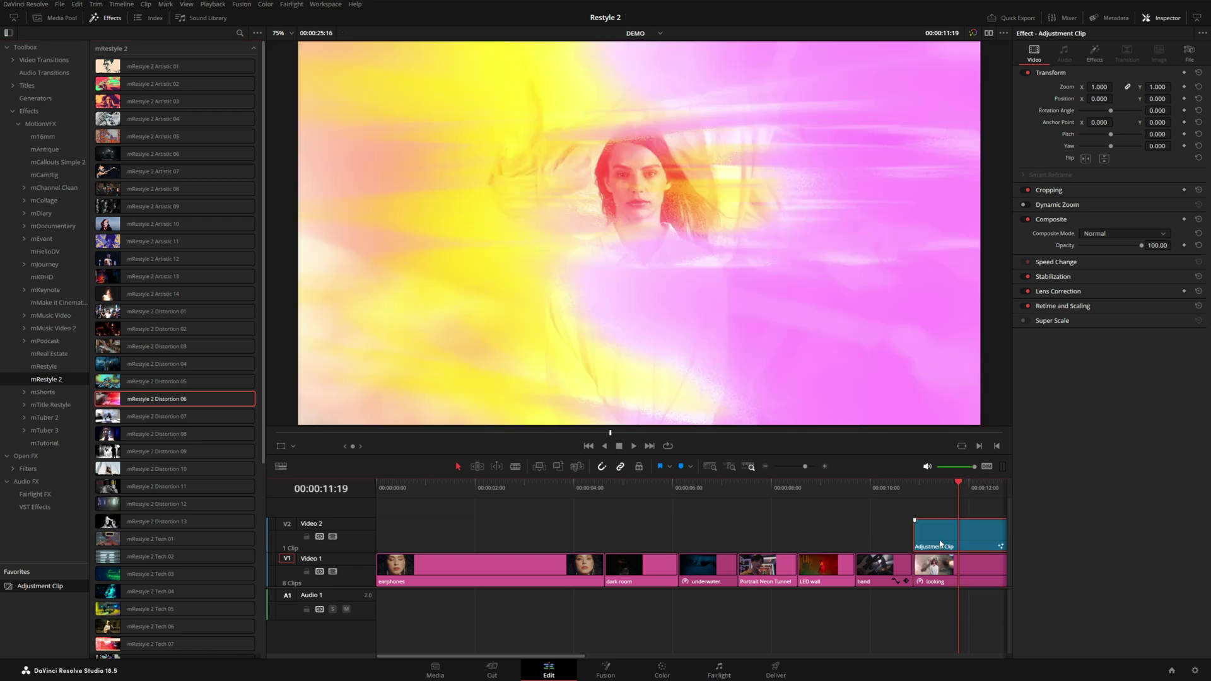
key("BackSpace")
- Convert the looking clip into Compound Clip 1 and apply Distortion 06 to it
right_click(934, 566)
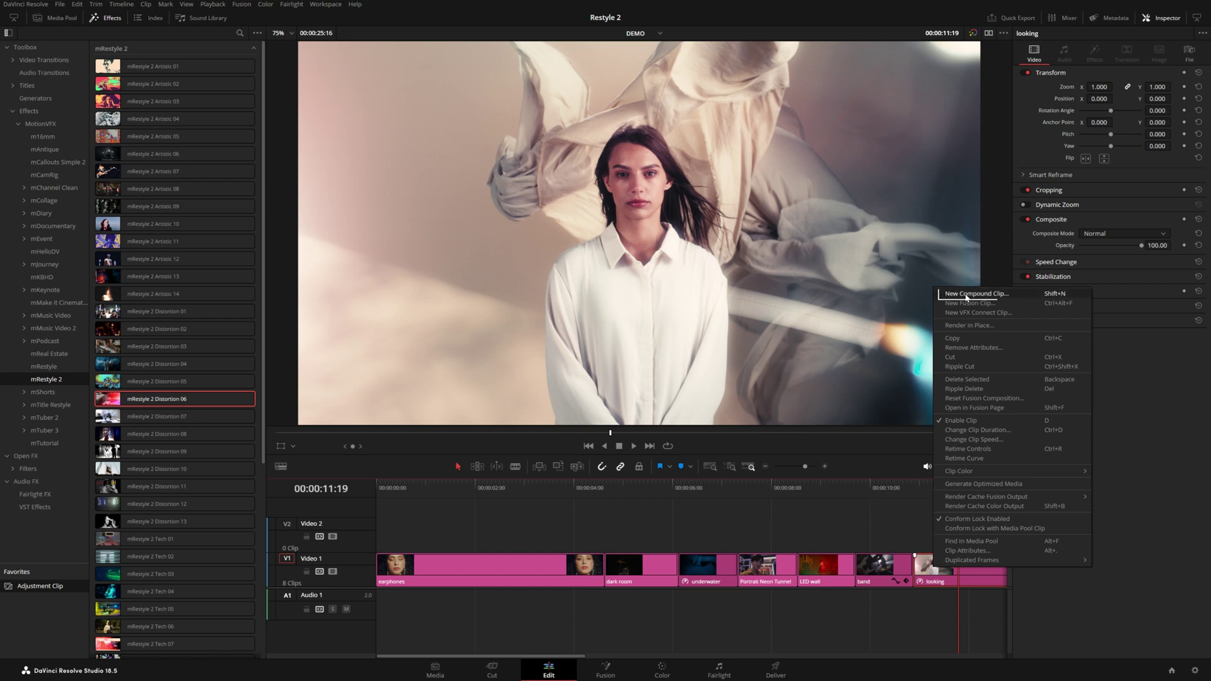
left_click(1011, 293)
key("Return")
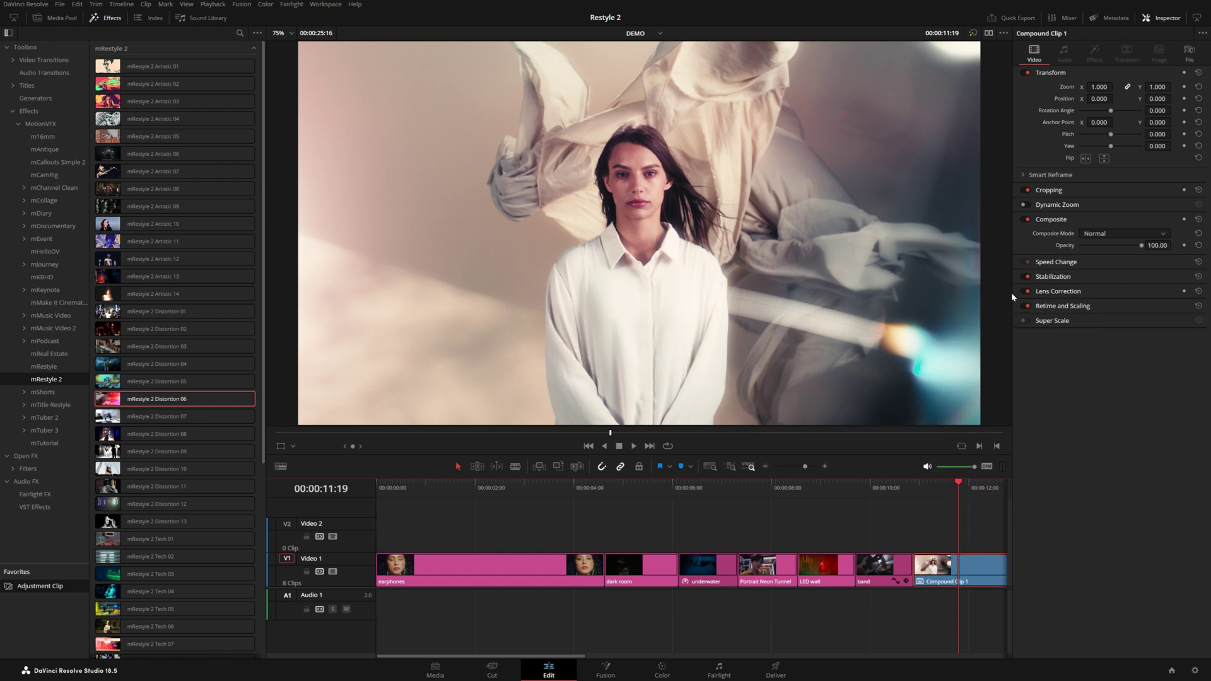
left_click_drag(208, 399, 931, 561)
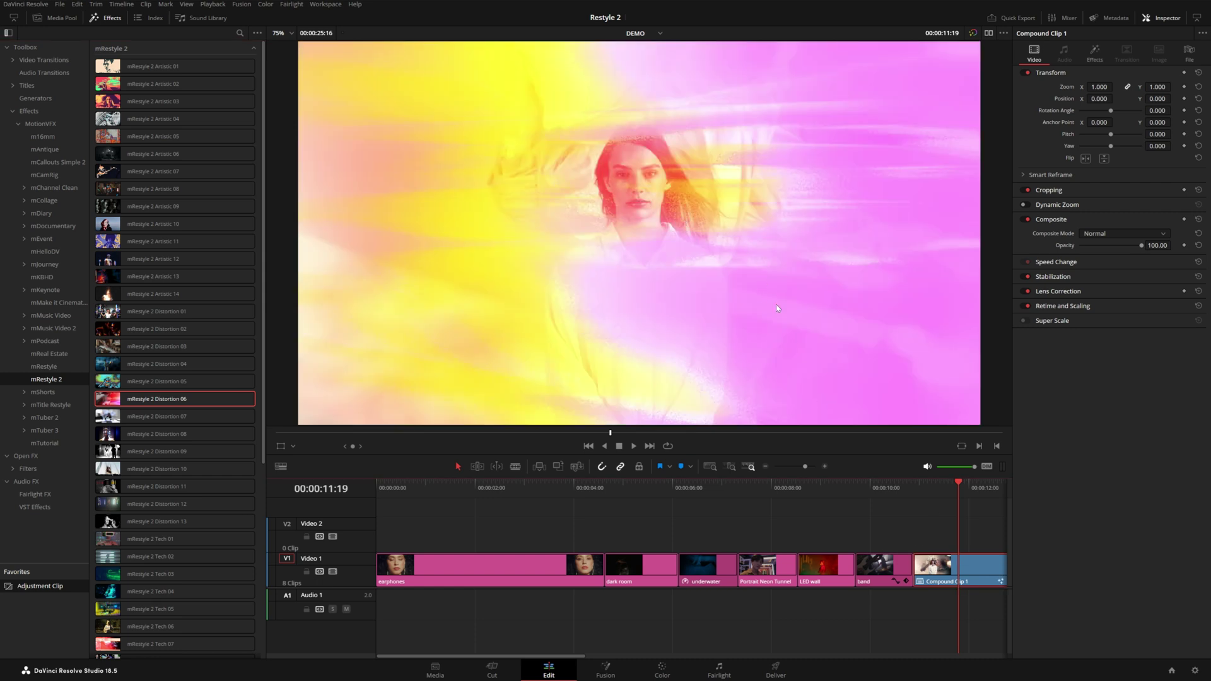
right_click(947, 573)
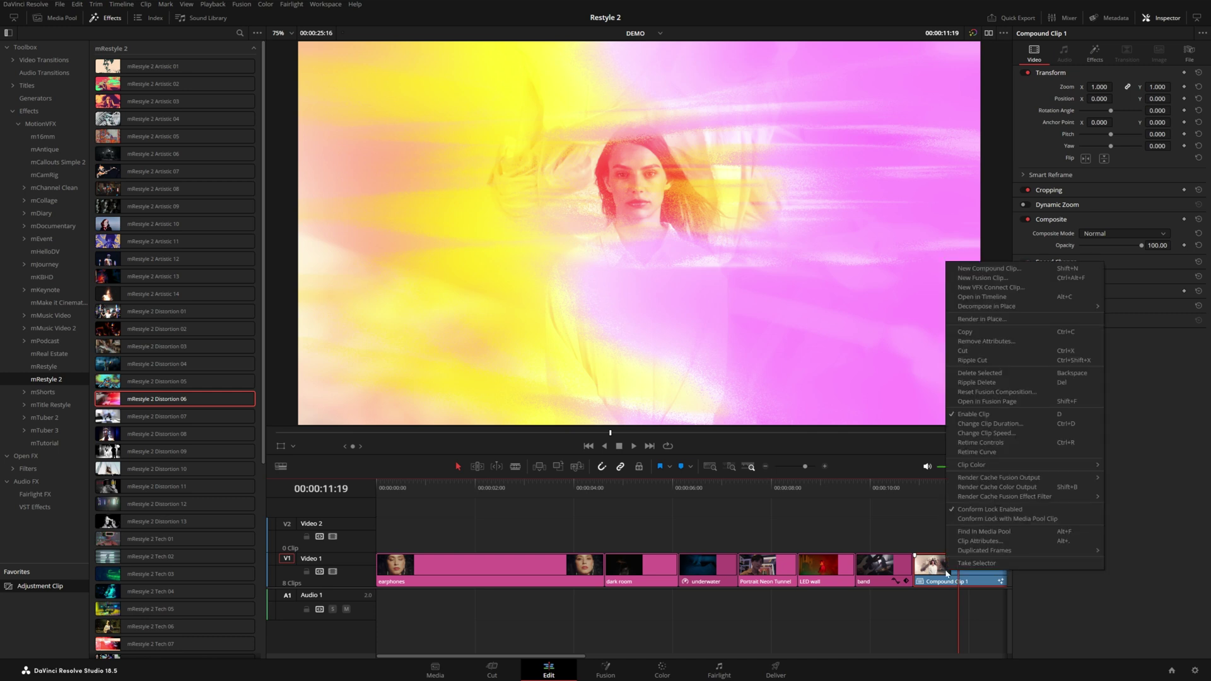
left_click(1026, 295)
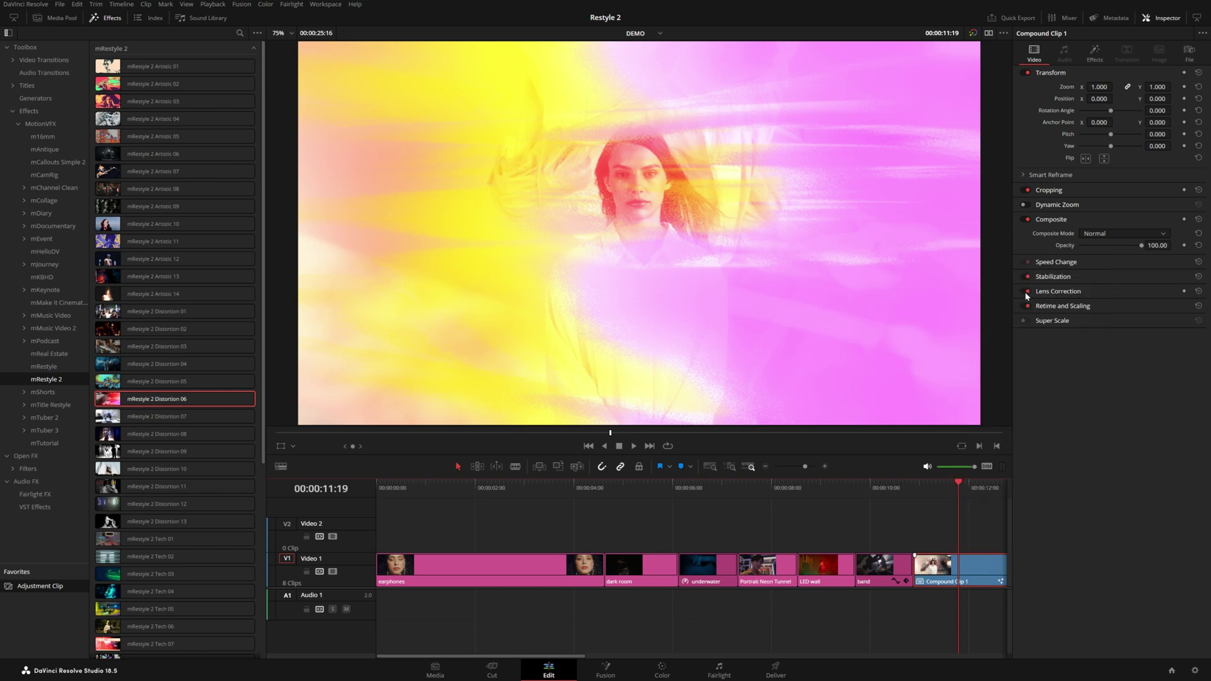
left_click(399, 565)
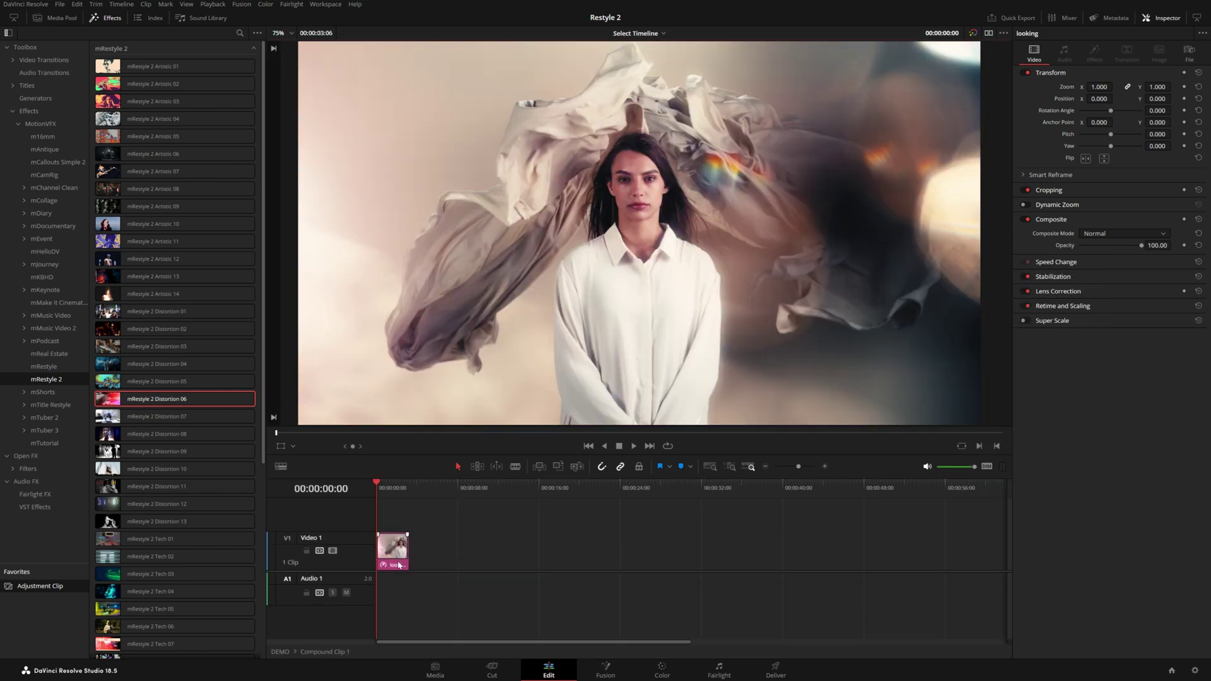
scroll(399, 565, "up", 3)
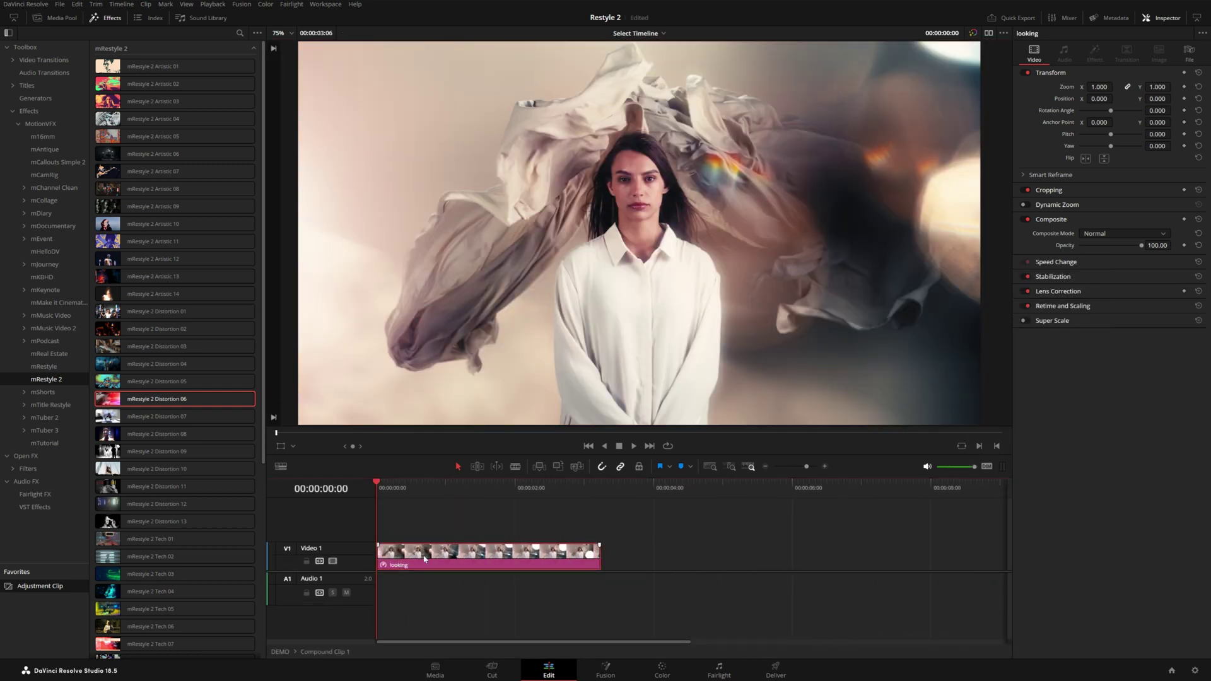
left_click(663, 671)
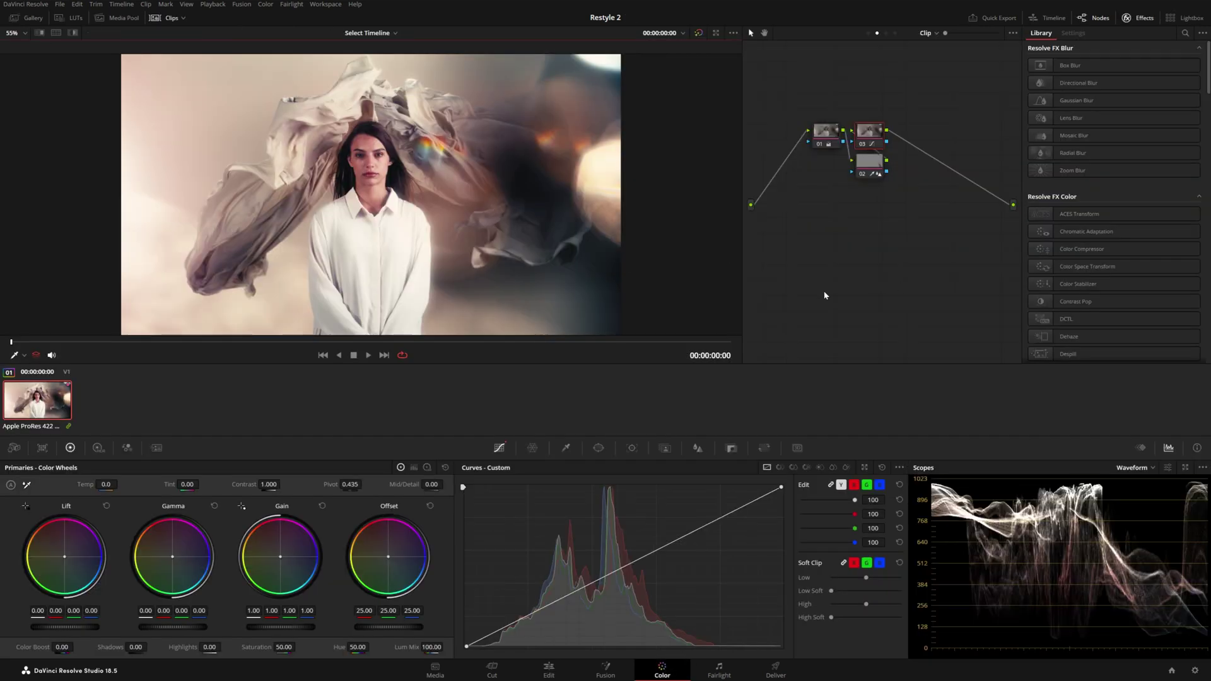
left_click(533, 672)
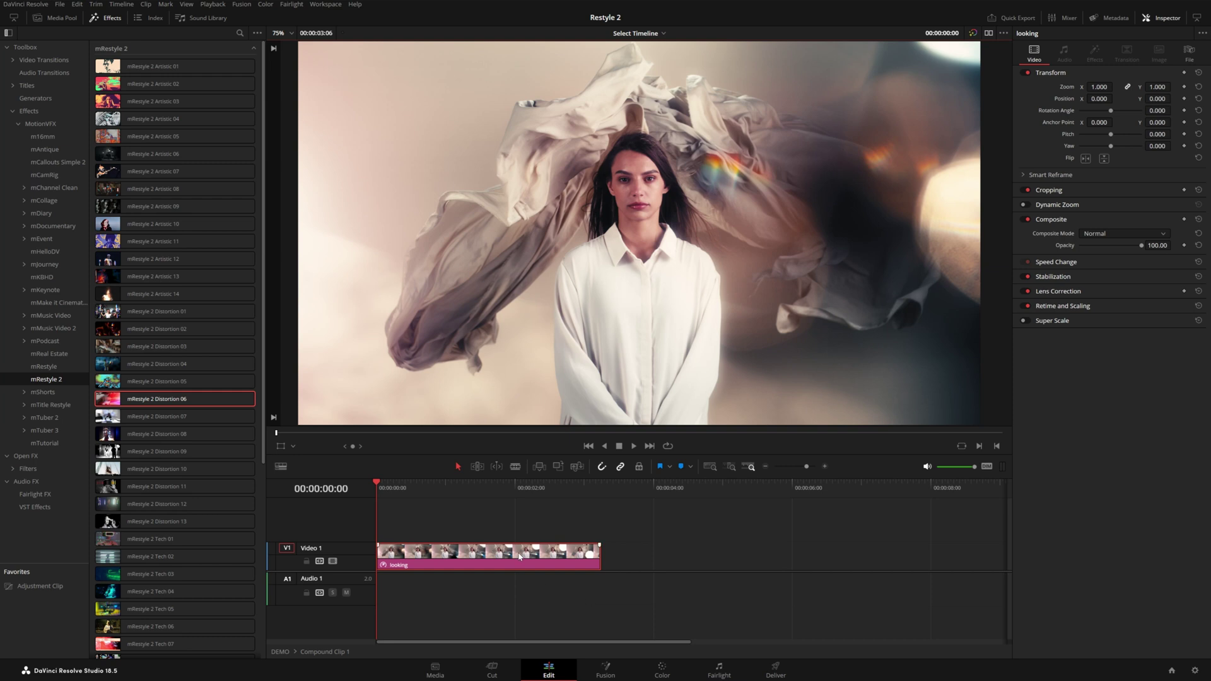
mouse_move(598, 554)
left_mouse_down()
mouse_move(626, 552)
mouse_move(575, 554)
left_mouse_up()
key("ctrl+z")
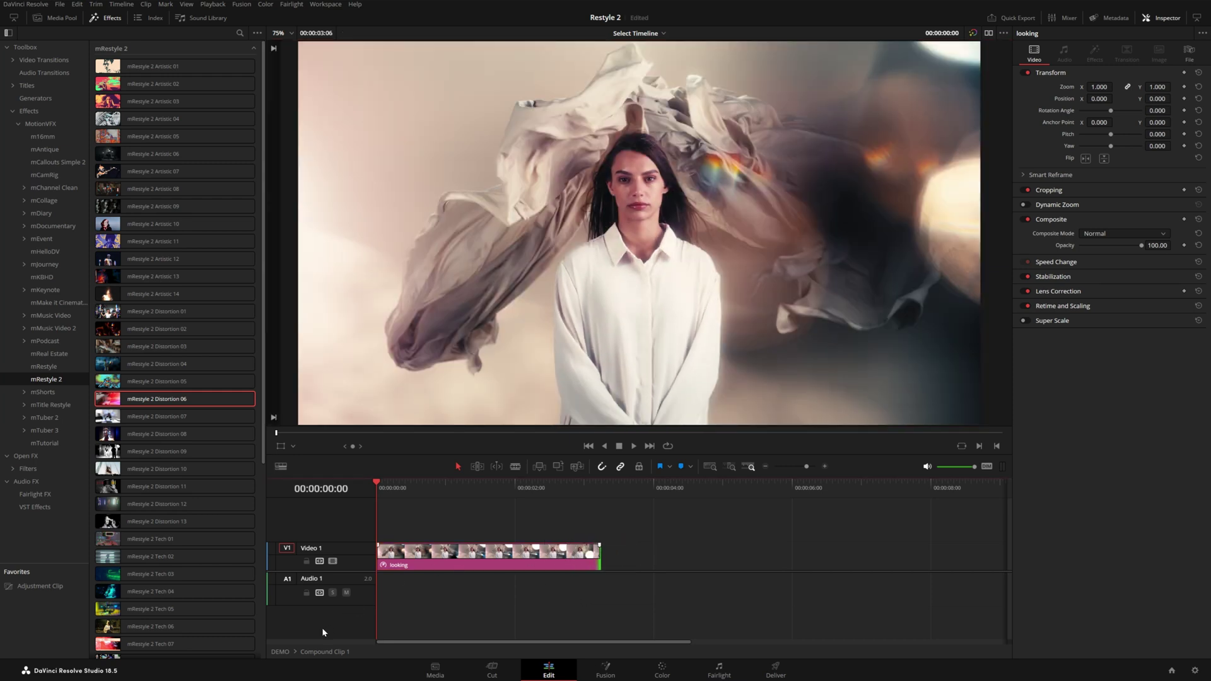
key("ctrl+s")
left_click(281, 652)
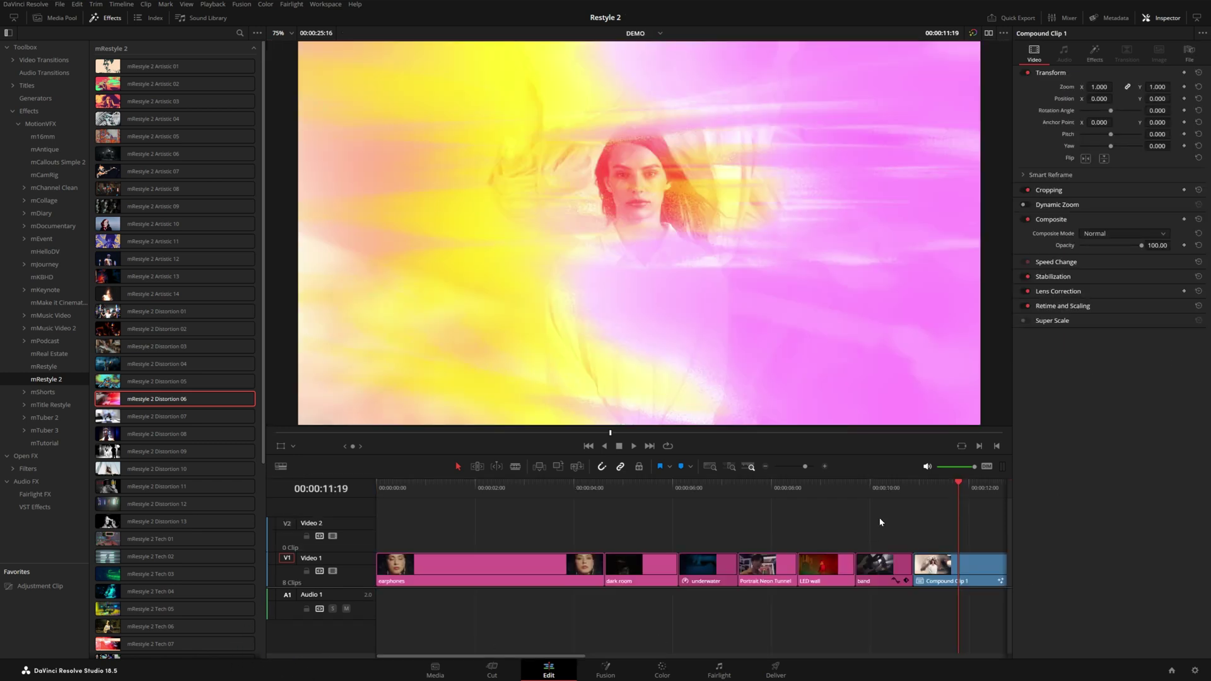
- Make the earphones, dark room and underwater clips into Compound Clips 2–4
left_click(526, 574)
right_click(527, 574)
left_click(584, 283)
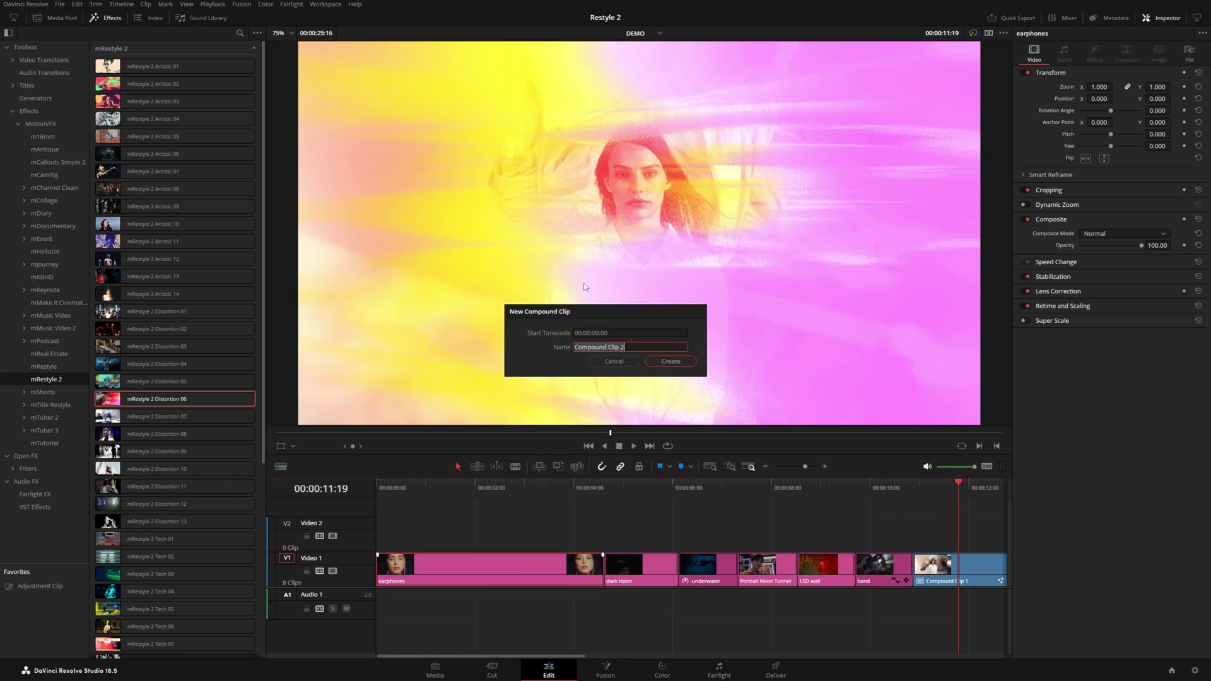
key("Return")
right_click(641, 571)
left_click(694, 291)
key("Return")
right_click(709, 571)
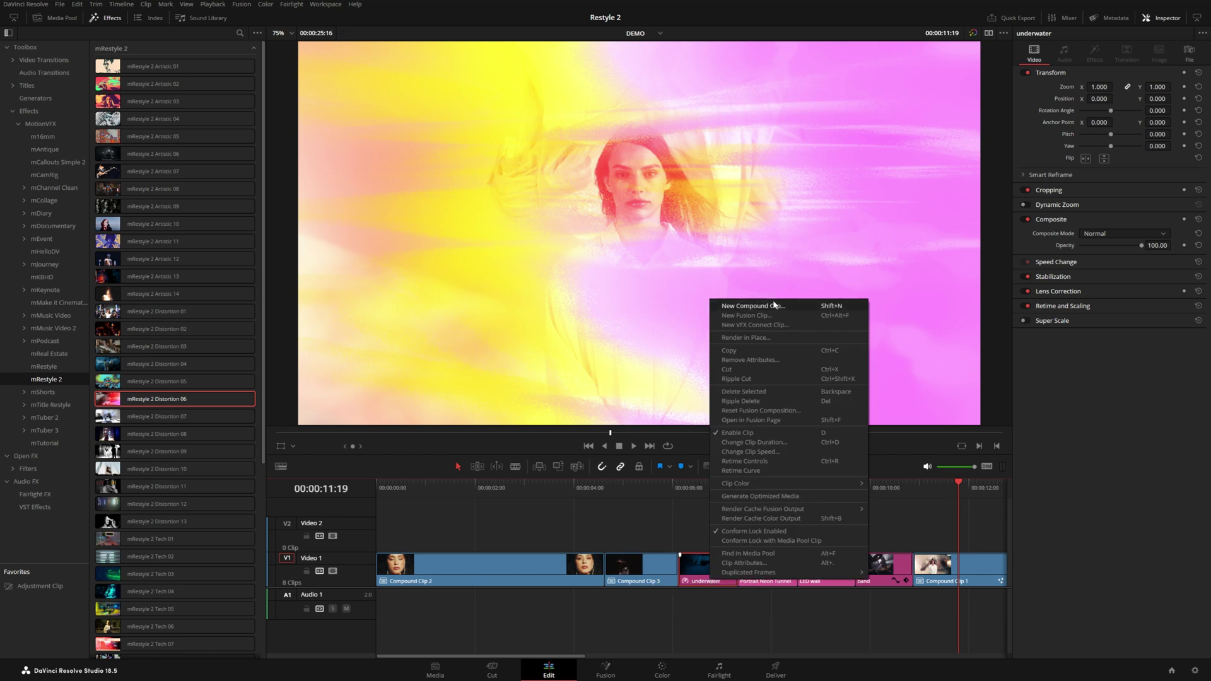
left_click(775, 305)
key("Return")
- Make the Portrait Neon Tunnel, LED wall and band clips into compound clips
right_click(765, 574)
left_click(800, 275)
key("Return")
right_click(833, 580)
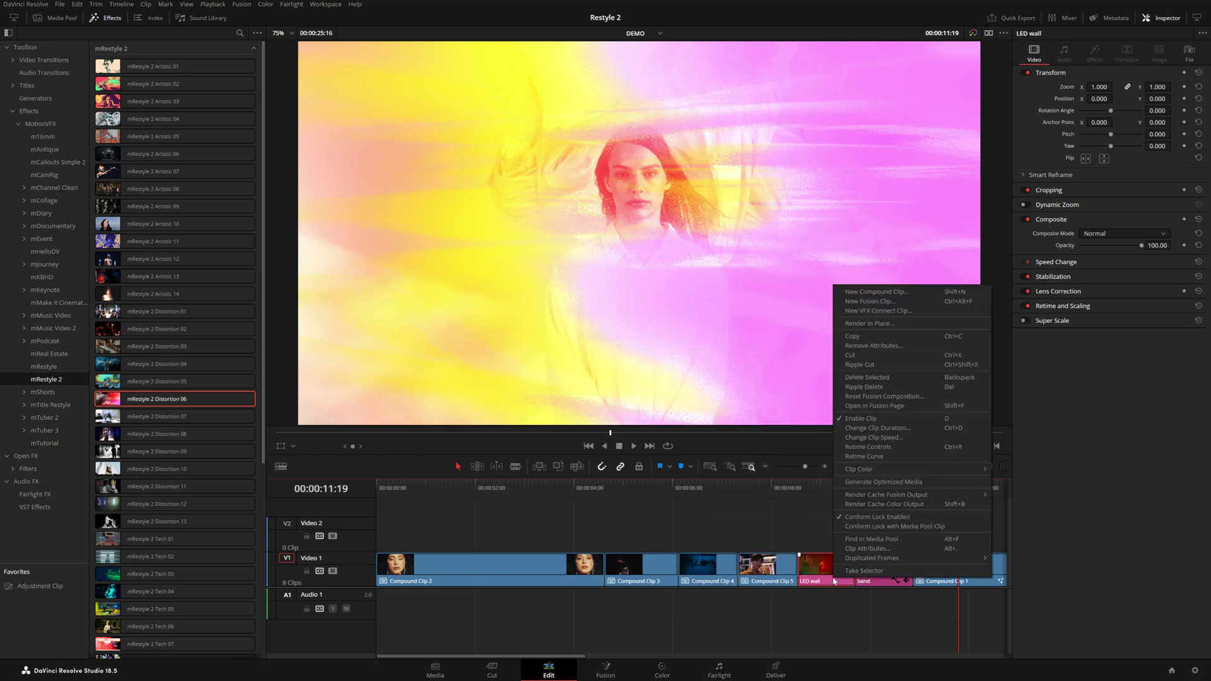
left_click(877, 291)
key("Return")
right_click(883, 574)
left_click(921, 285)
key("Return")
left_click(941, 566)
- Delete Distortion 06 from Compound Clip 1, then select Compound Clip 2
left_click(1095, 53)
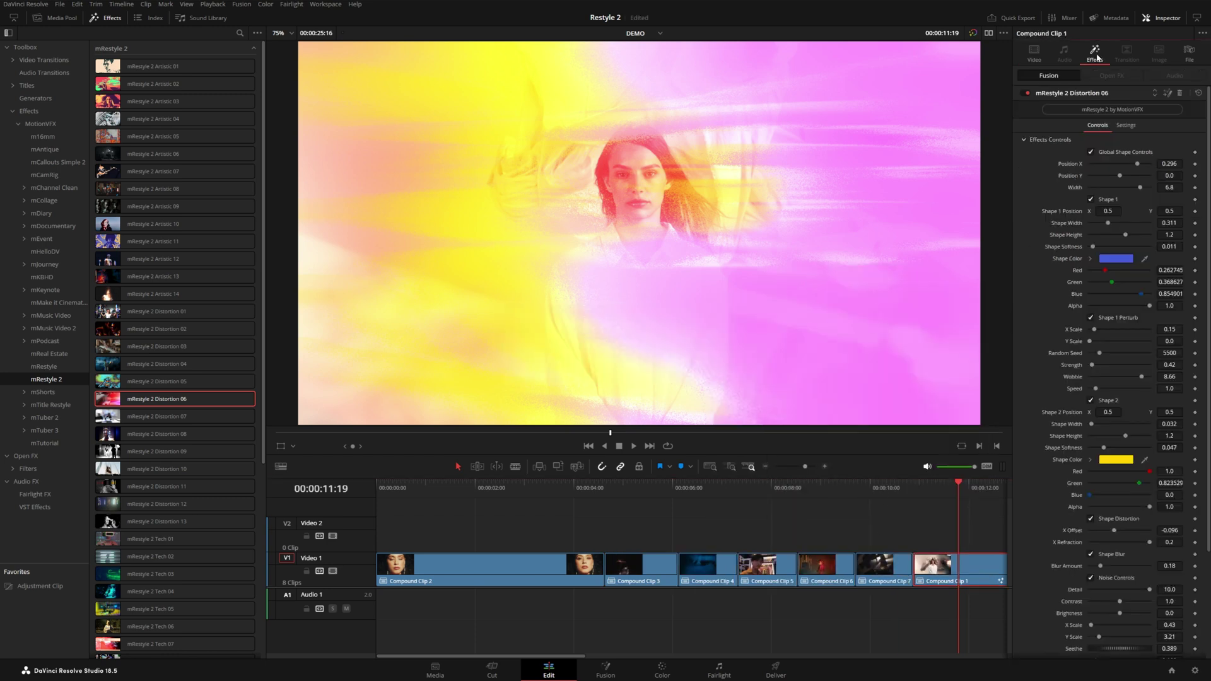
left_click(1180, 94)
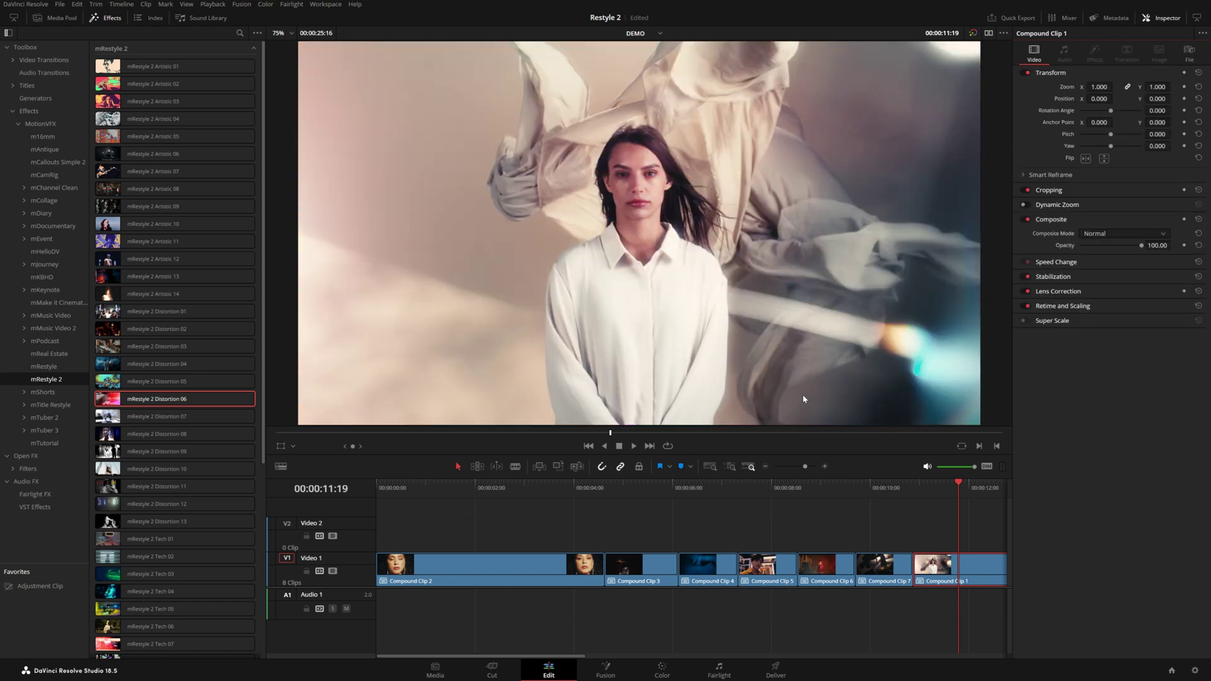
left_click(453, 491)
left_click(446, 562)
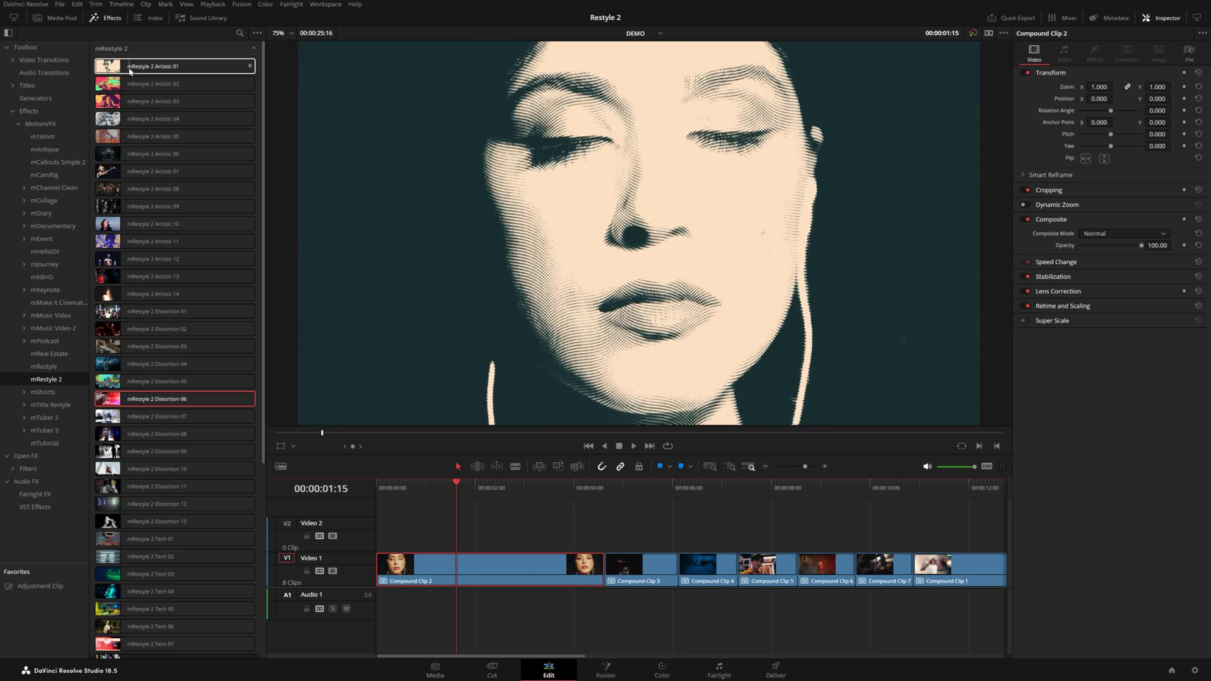
- Apply mRestyle 2 Artistic 01 to Compound Clip 2
left_click(10, 34)
left_click_drag(39, 65, 492, 575)
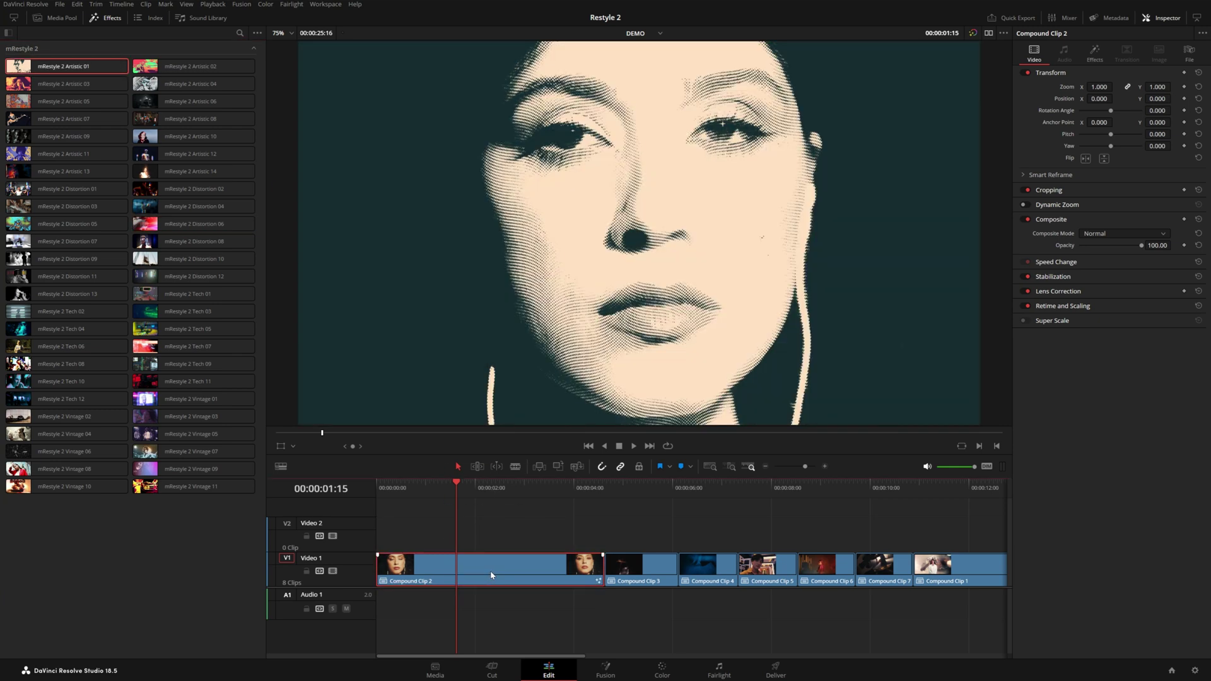
left_click(1095, 51)
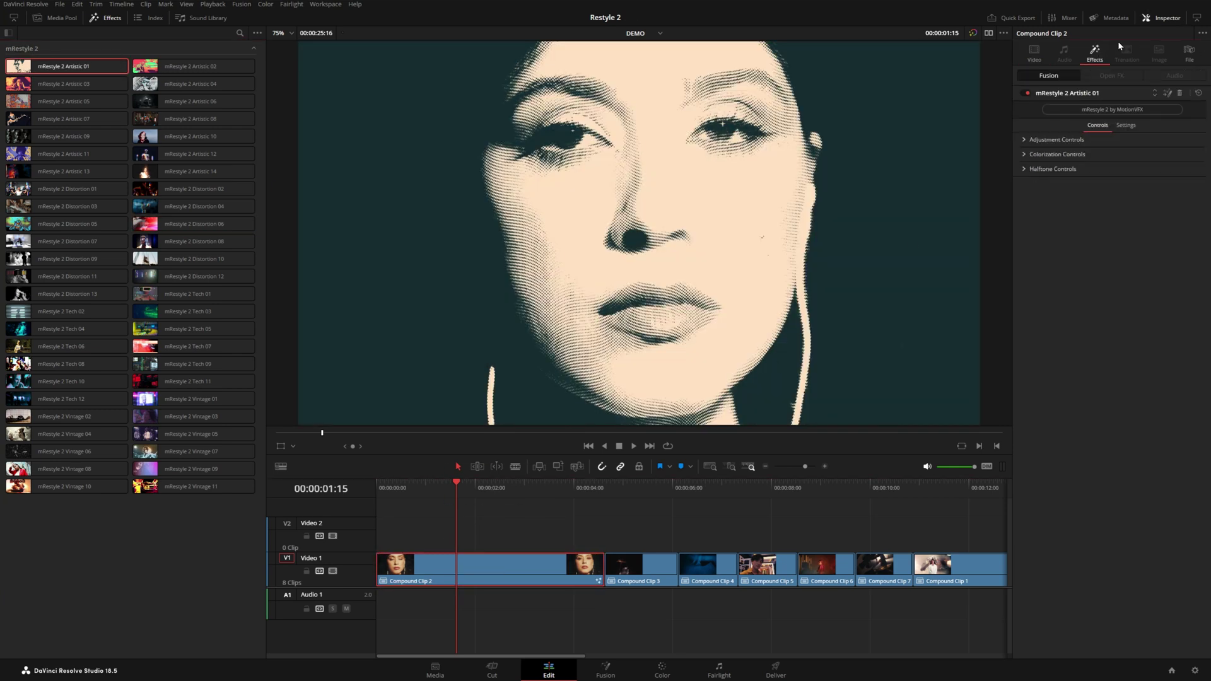
- Set Artistic 01 gamma to 0.58 and halftone size to 0.882, and move the dark gradient stop left
left_click(972, 213)
left_click(965, 193)
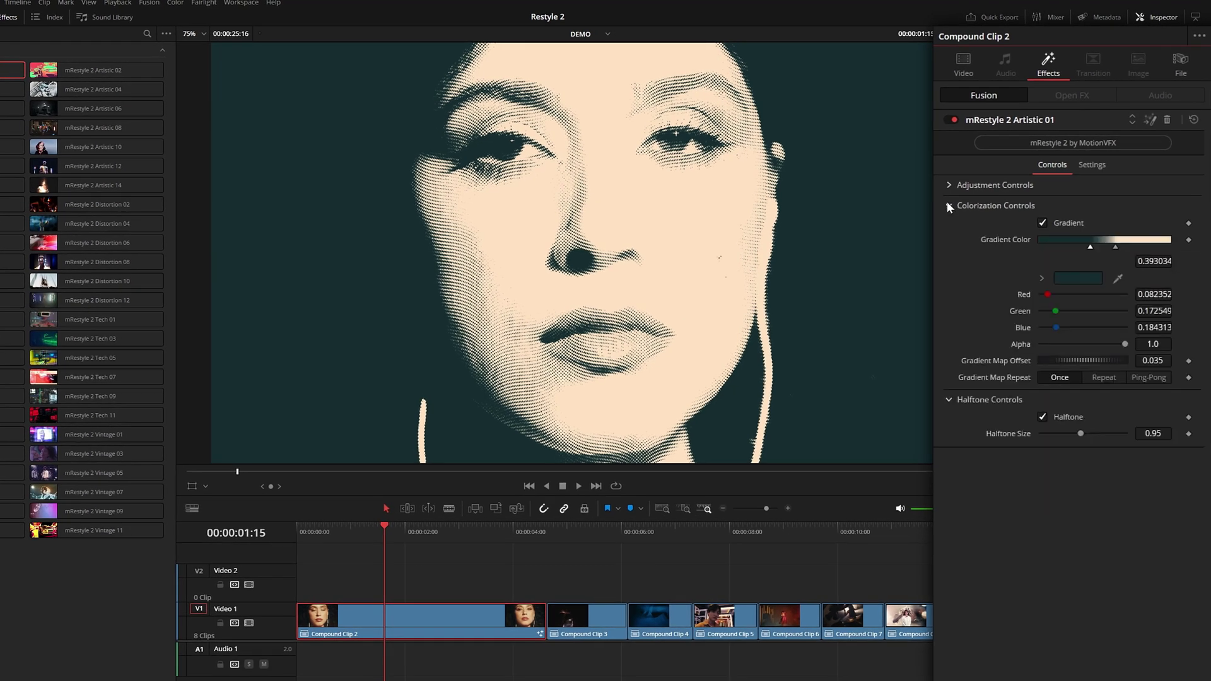
left_click(965, 175)
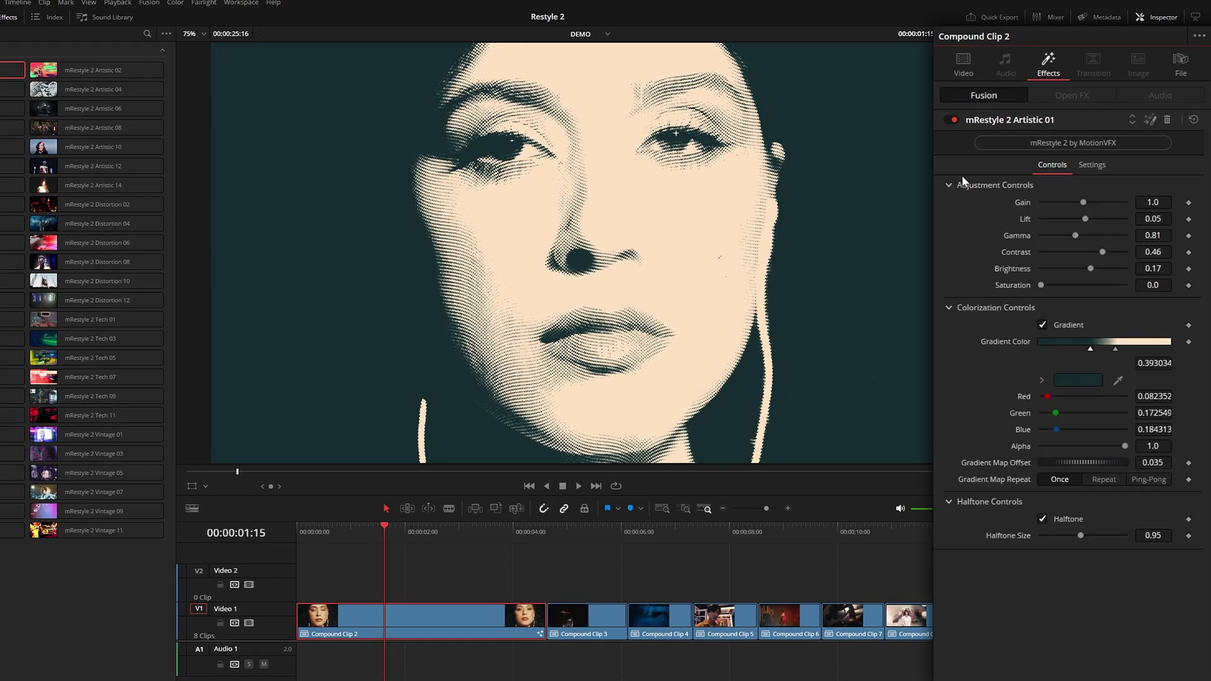
mouse_move(1080, 236)
left_mouse_down()
mouse_move(1050, 243)
mouse_move(1063, 244)
left_mouse_up()
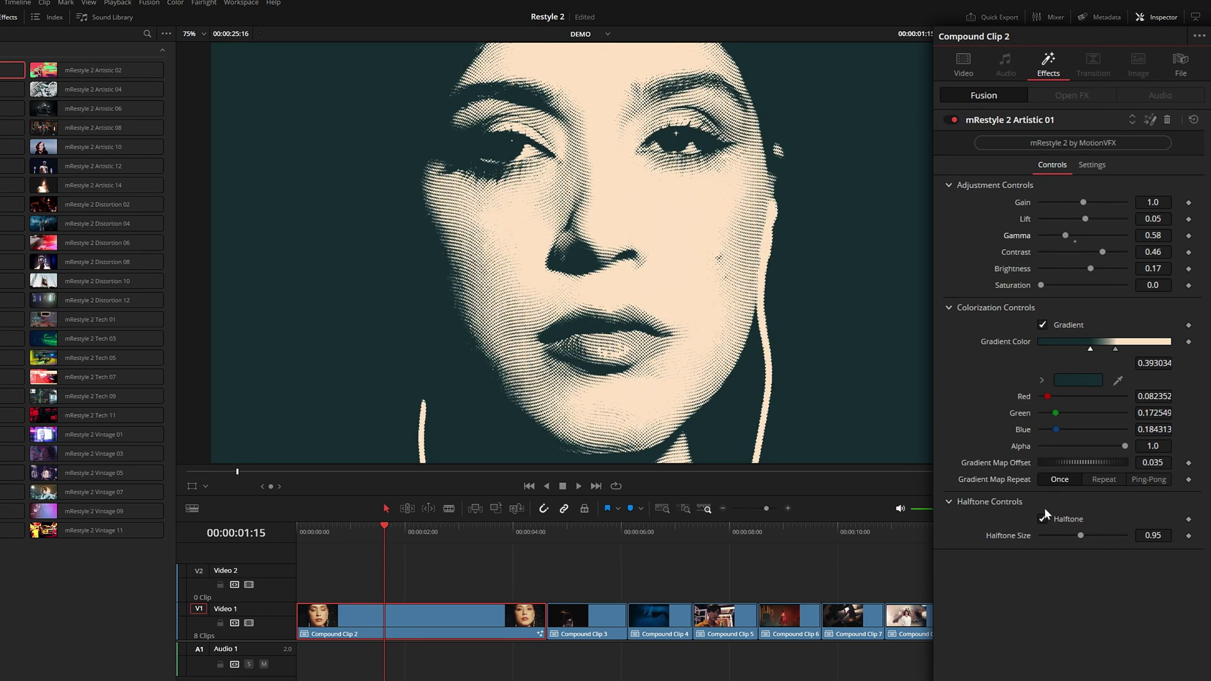
left_click_drag(1081, 537, 1073, 536)
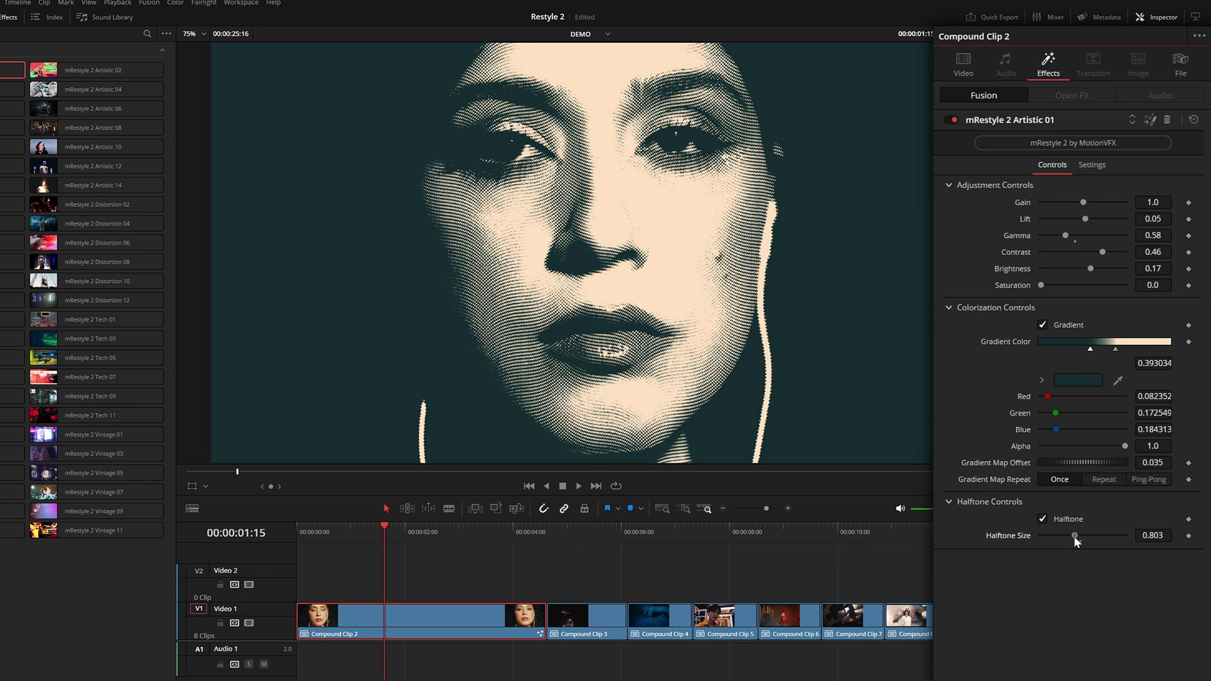
left_click_drag(1090, 351, 1139, 352)
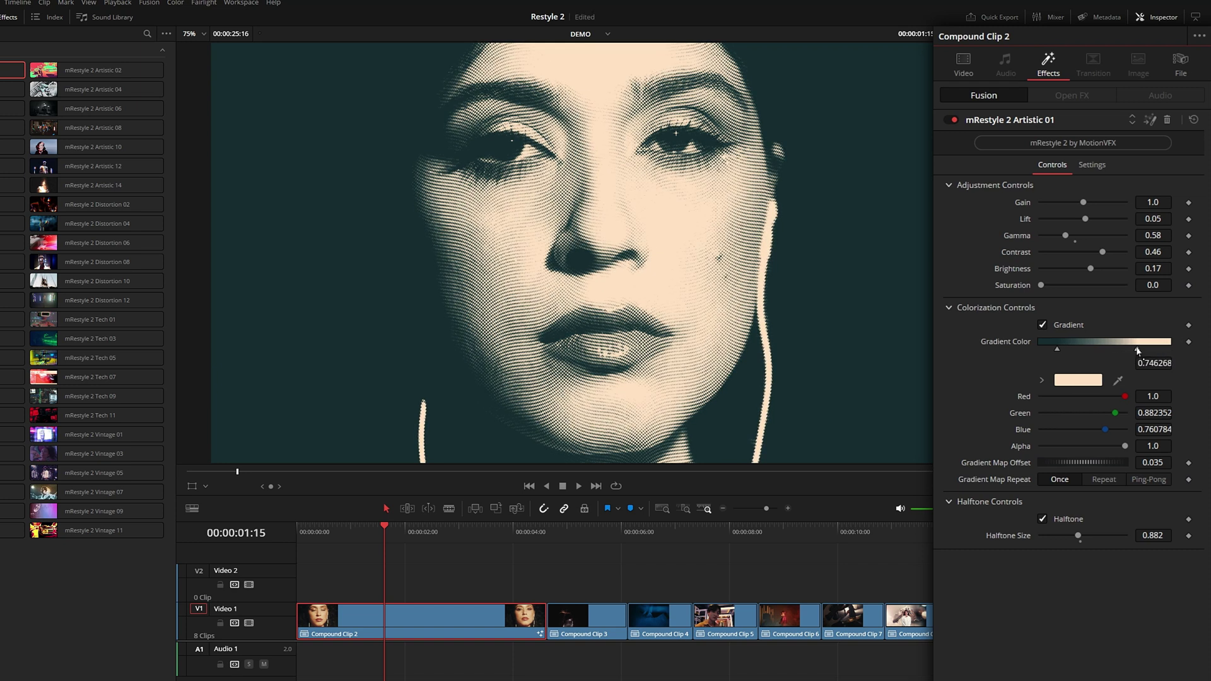
- Try new hues and stop positions on the gradient map, undoing each trial
left_click(1040, 380)
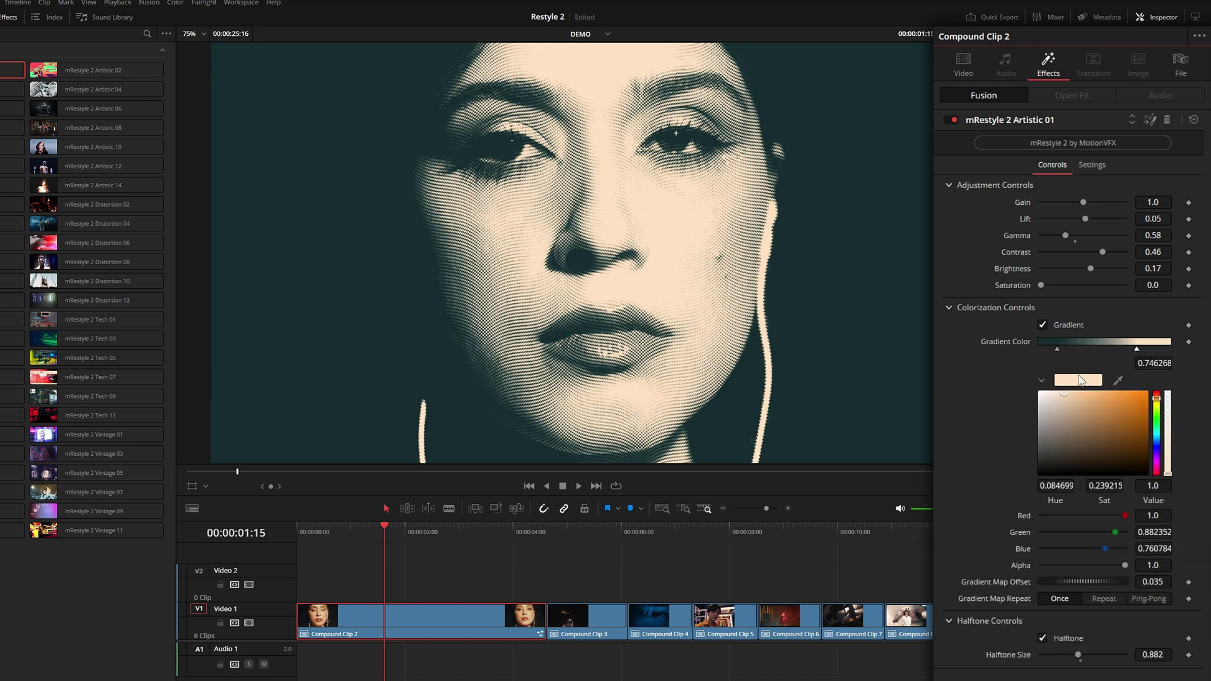
mouse_move(1157, 406)
left_mouse_down()
mouse_move(1158, 446)
mouse_move(1160, 414)
left_mouse_up()
left_click(1057, 348)
key("ctrl+z")
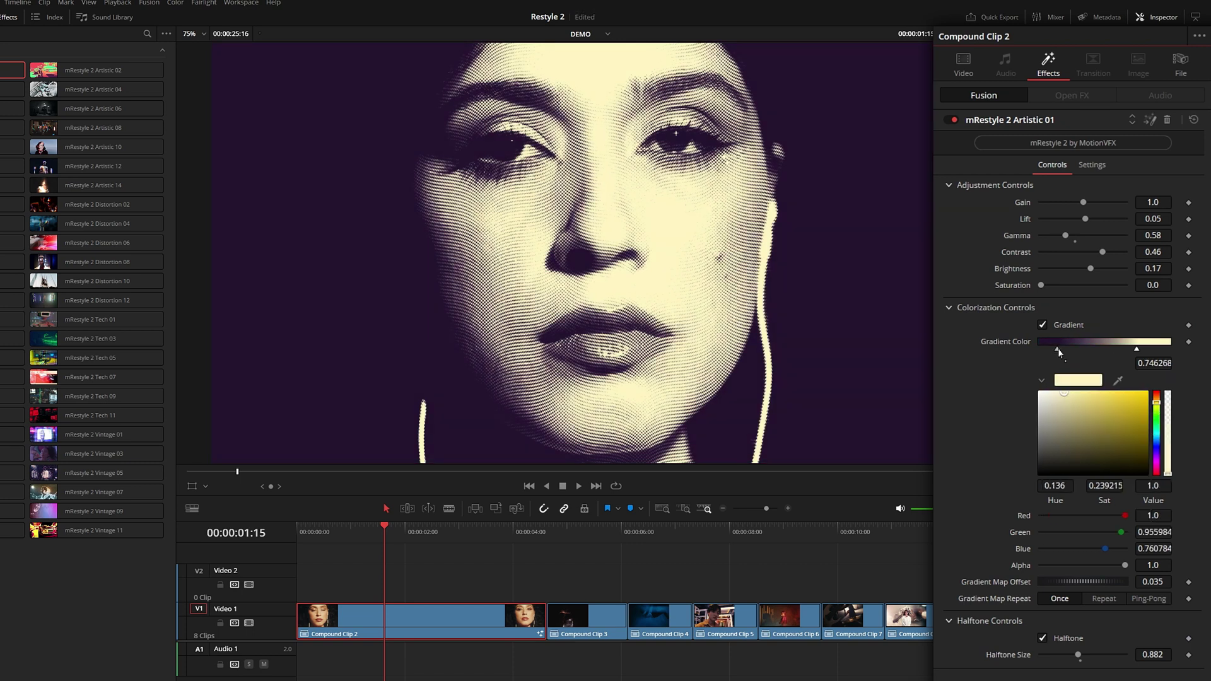
mouse_move(1059, 350)
left_mouse_down()
mouse_move(1151, 353)
mouse_move(1052, 350)
left_mouse_up()
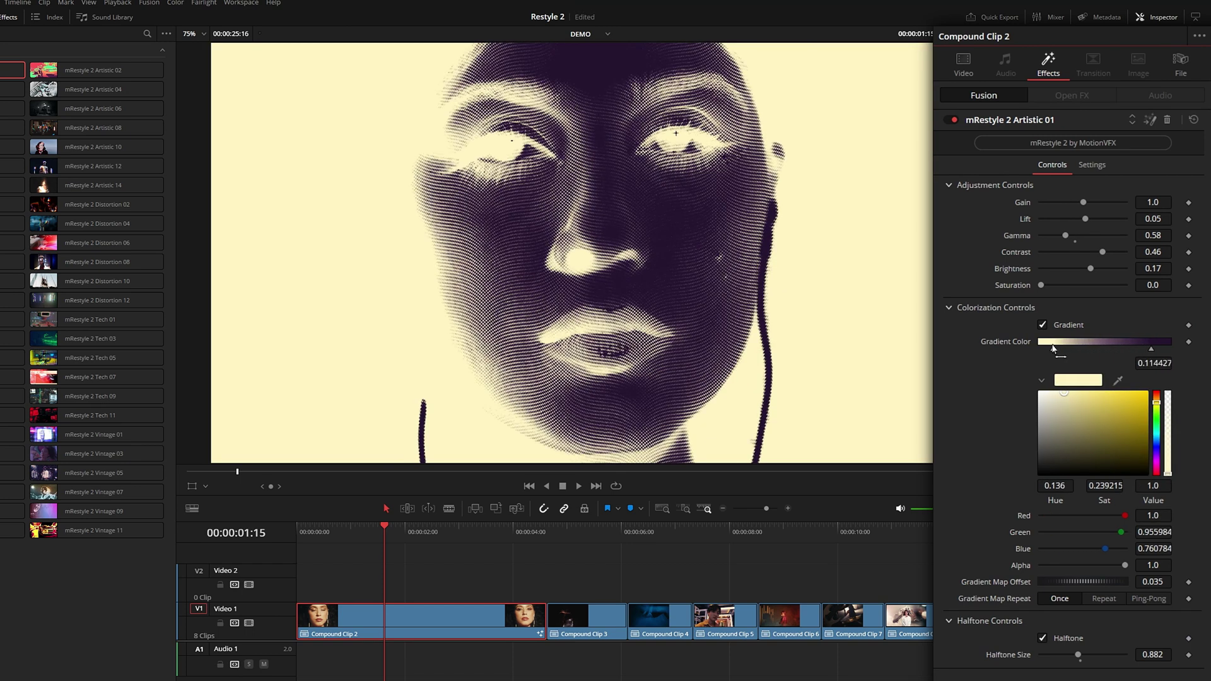
key("ctrl+z")
key("ctrl+z")
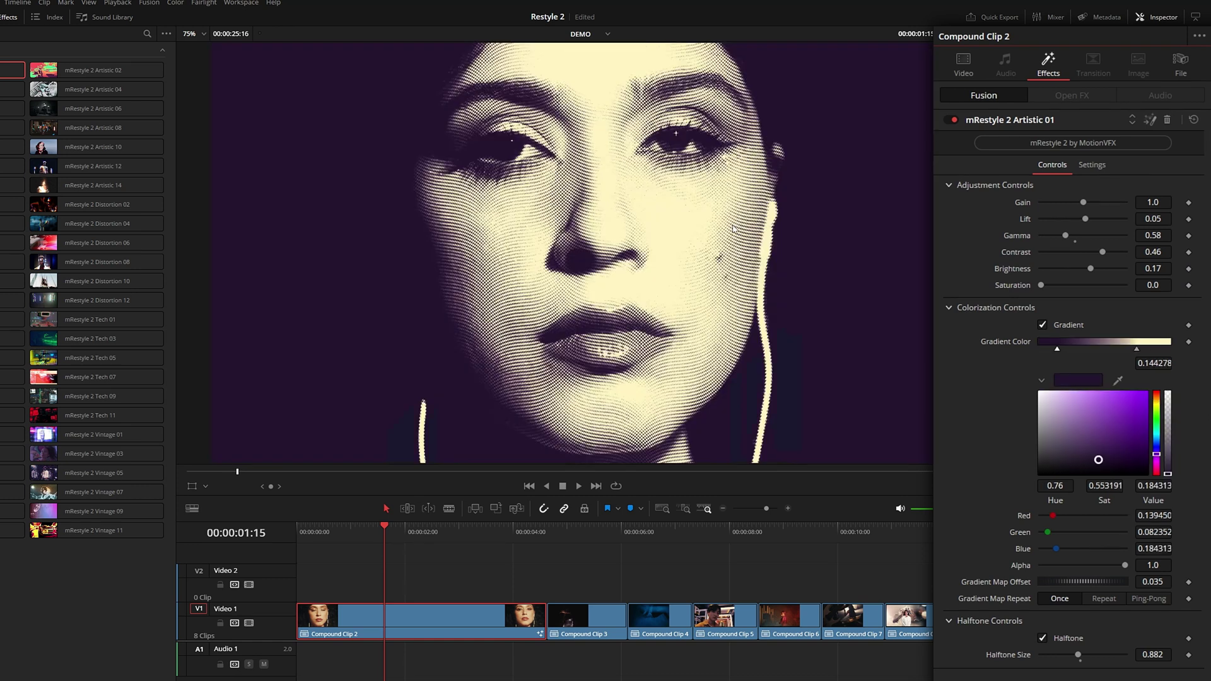
- Raise saturation to 0.69 and keep the purple-to-cream gradient map enabled
left_click(1042, 325)
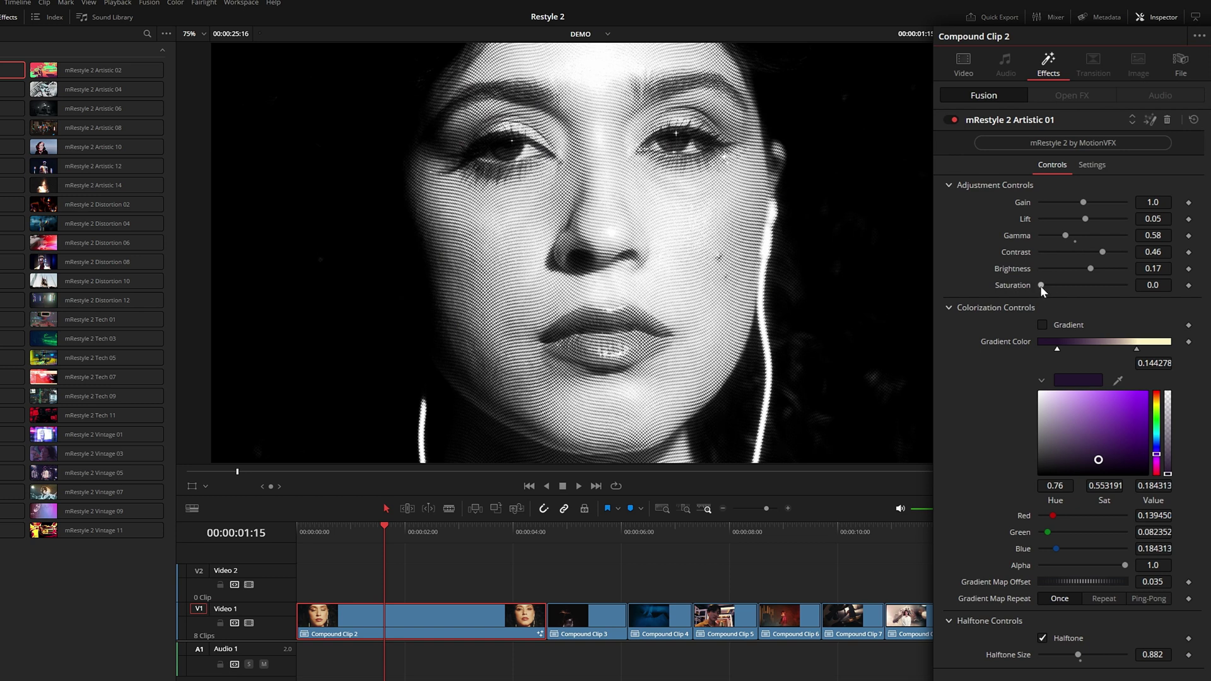
left_click_drag(1040, 286, 1068, 284)
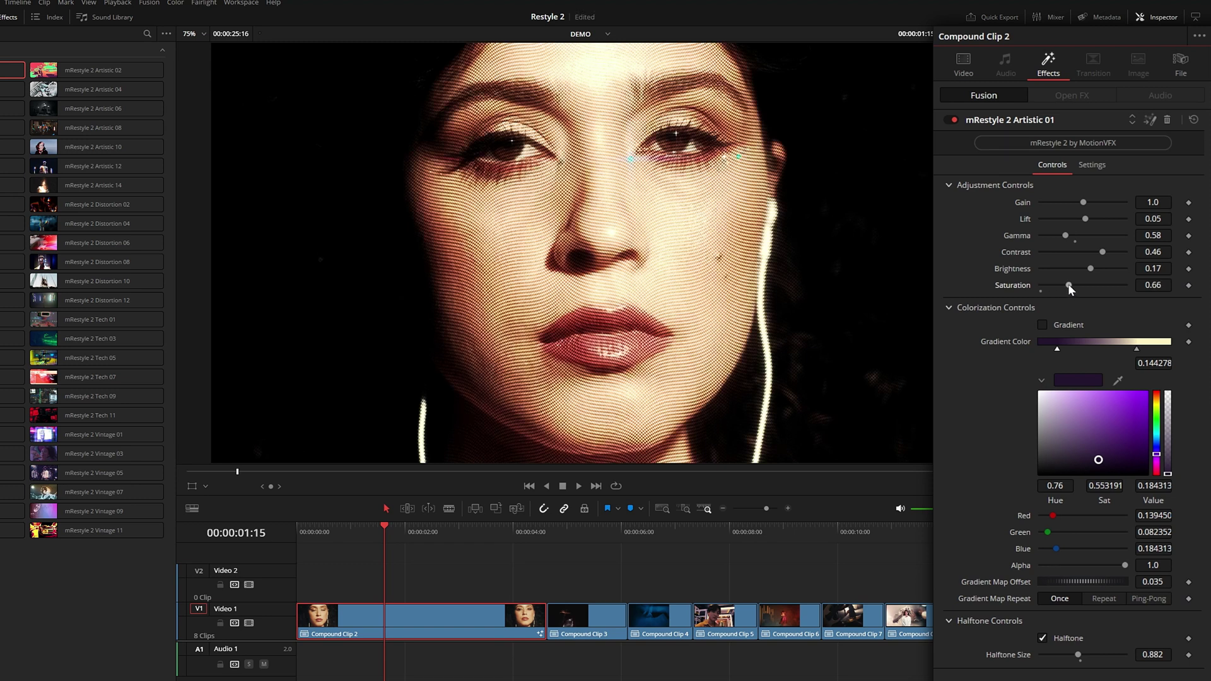
left_click(1043, 326)
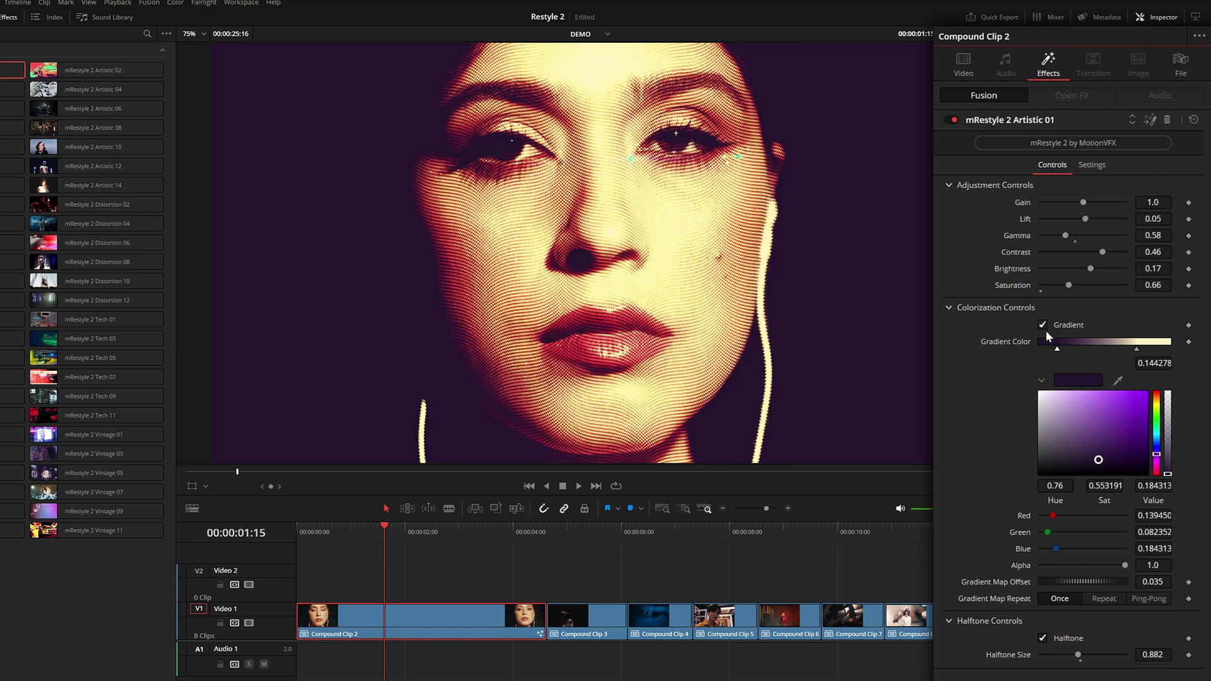
left_click_drag(1070, 282, 1070, 285)
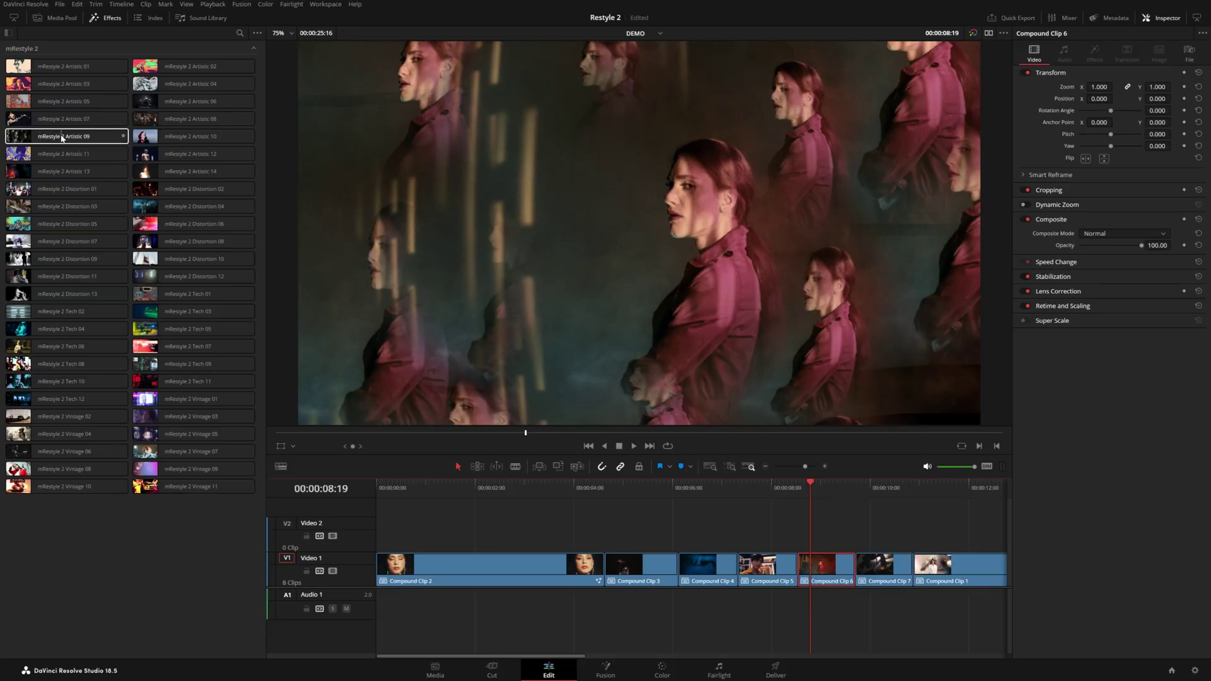
- Apply mRestyle 2 Artistic 09 to Compound Clip 6 in Clone mode, shifting the clone left
left_click_drag(49, 138, 840, 567)
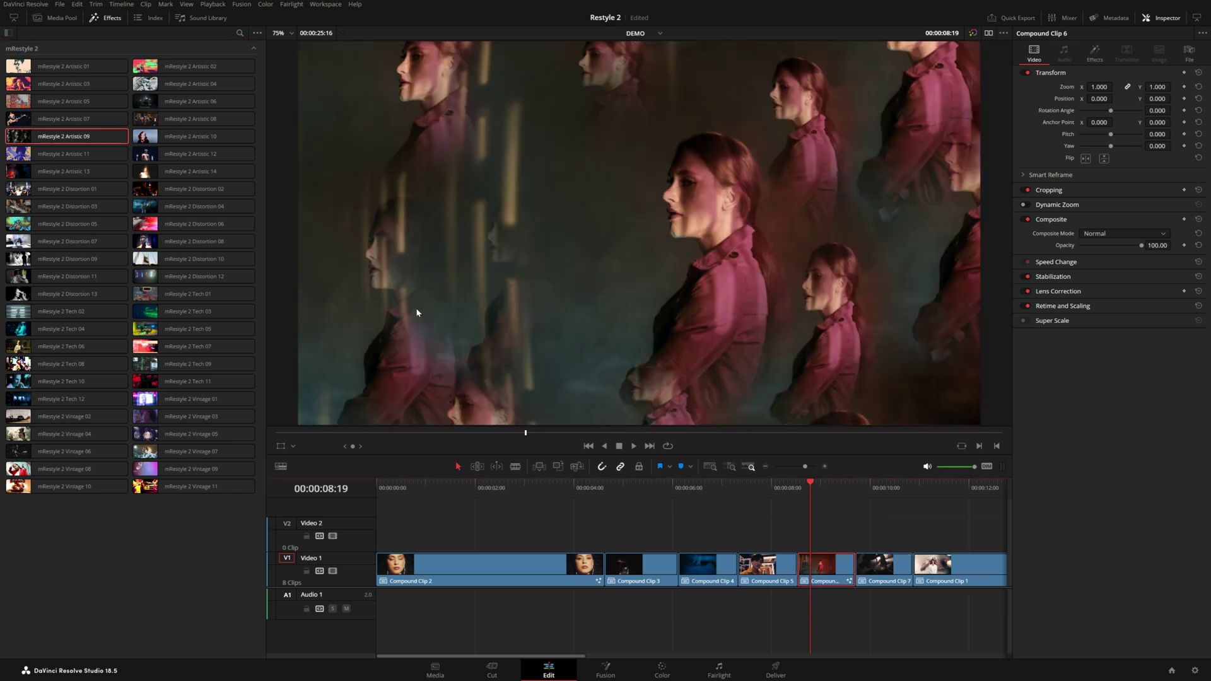
left_click(1095, 53)
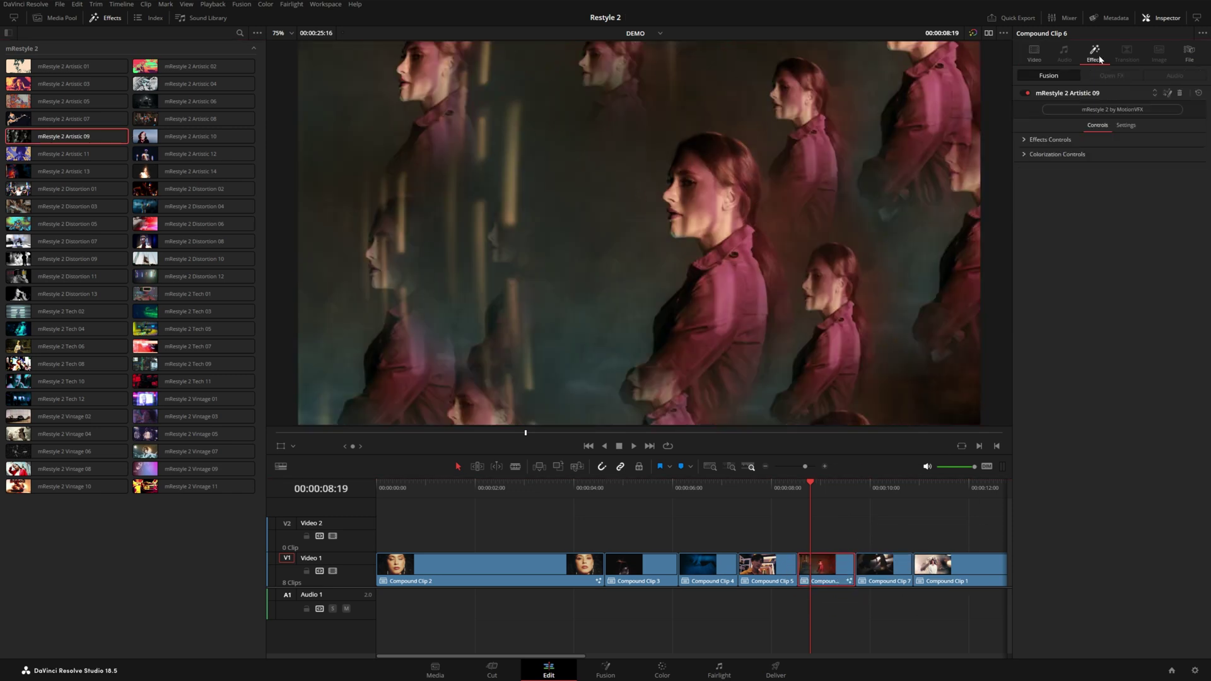
left_click(1025, 140)
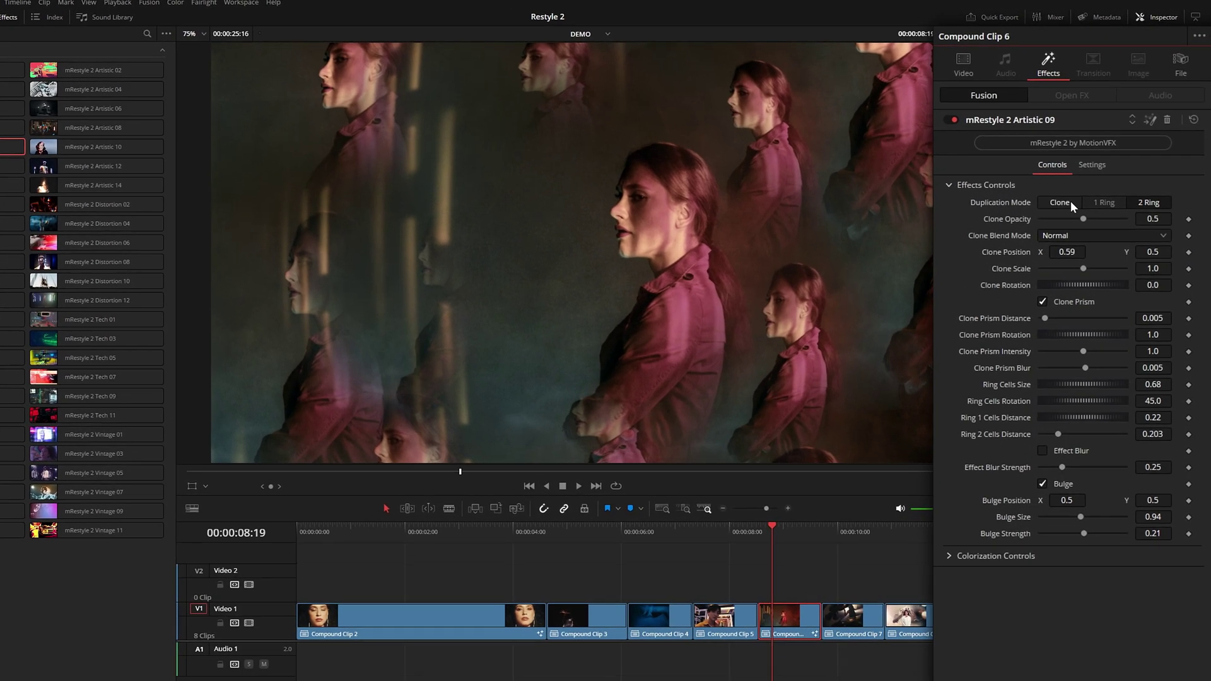
left_click(1059, 202)
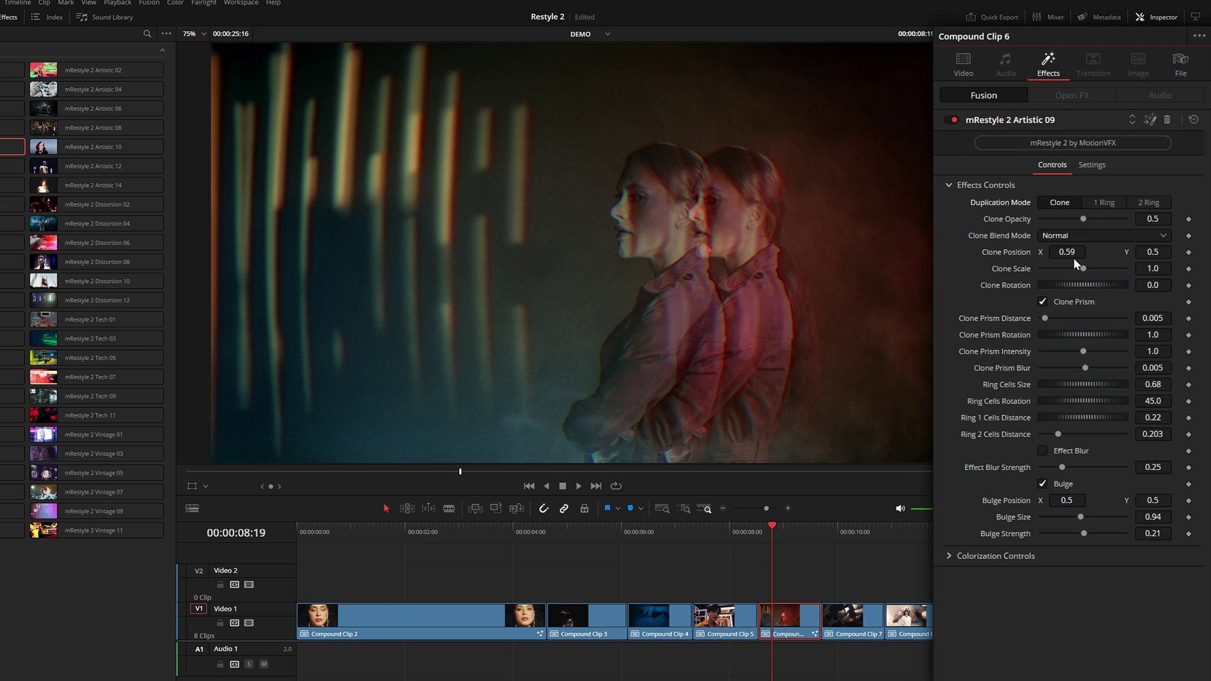
mouse_move(1074, 258)
left_mouse_down()
mouse_move(1034, 259)
mouse_move(1089, 272)
mouse_move(1046, 252)
mouse_move(1112, 252)
mouse_move(1050, 251)
left_mouse_up()
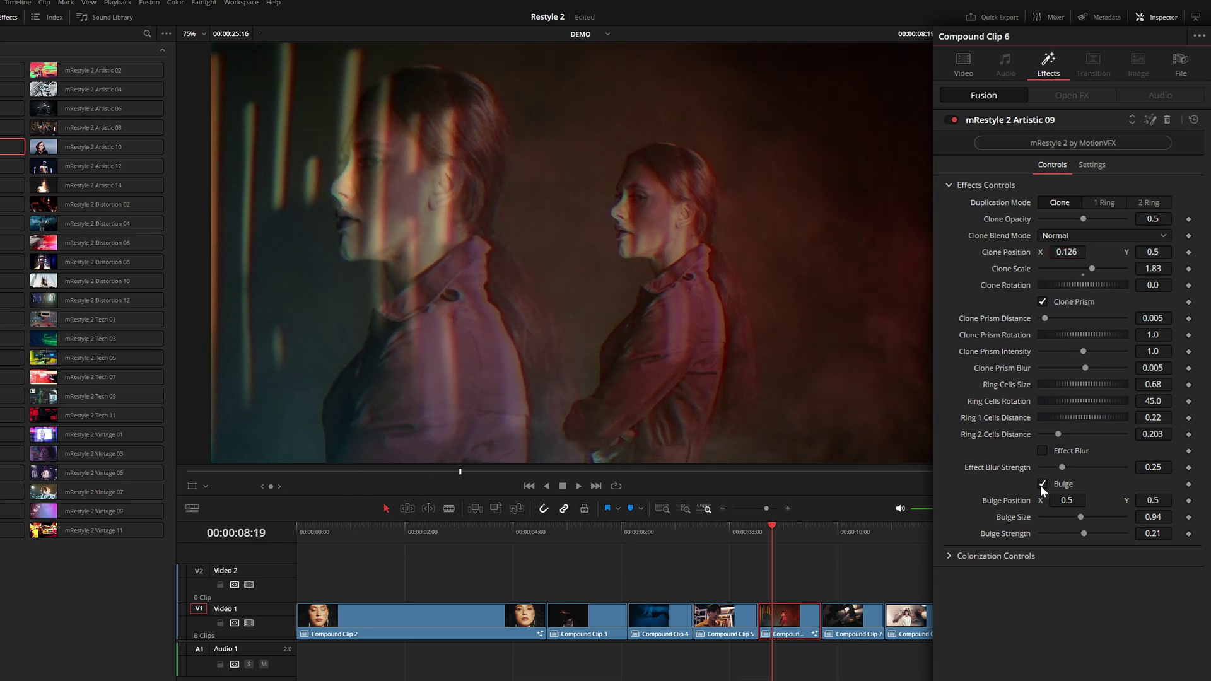
- Enlarge and strengthen the bulge to 0.33 and set effect blur strength to 0.472
left_click(1041, 484)
left_click(1041, 484)
left_click_drag(1153, 516, 1167, 533)
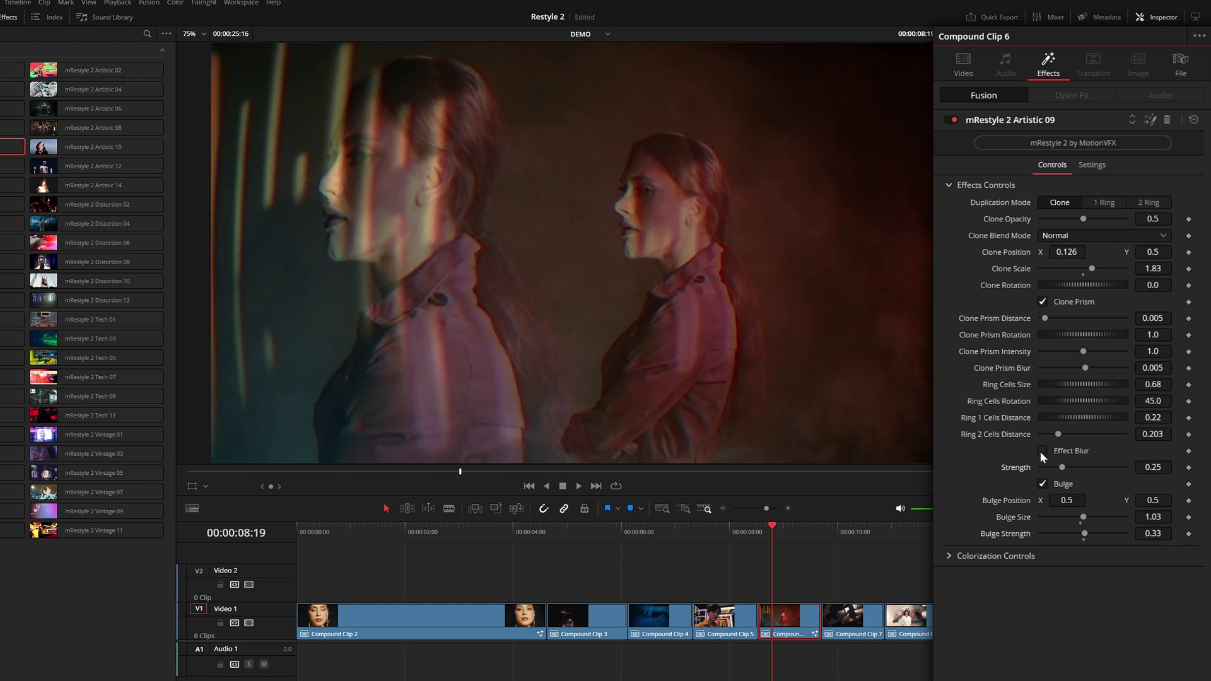
left_click_drag(1063, 467, 1084, 466)
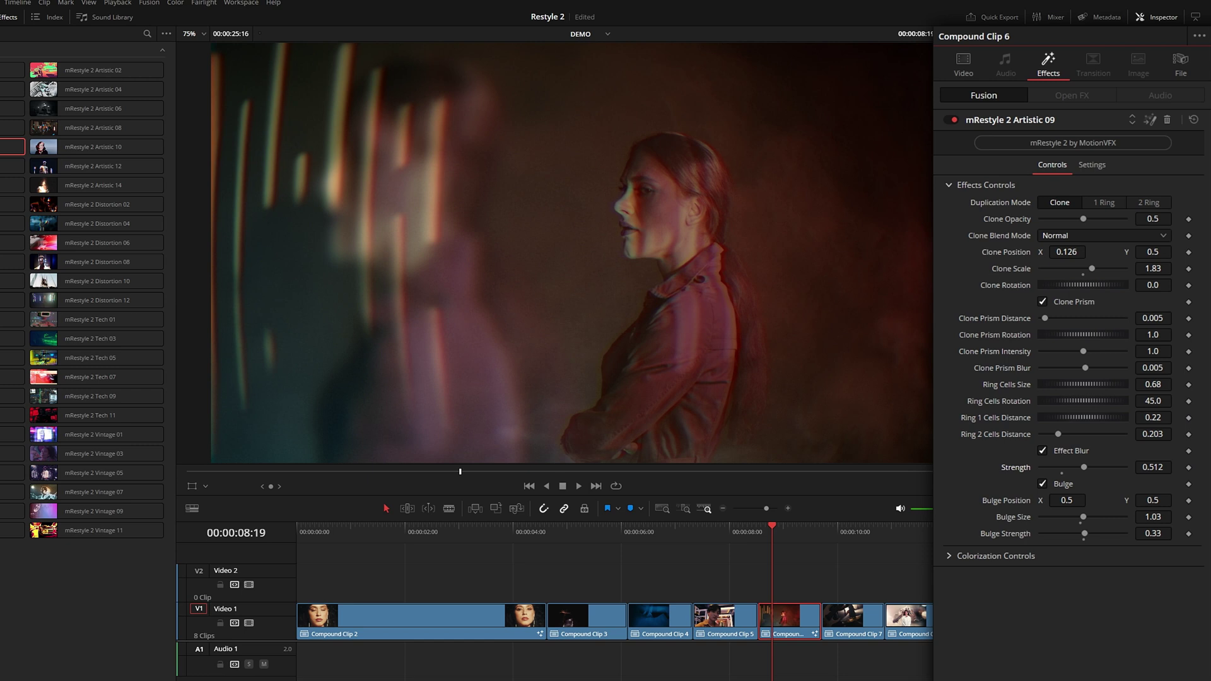
left_click_drag(1084, 467, 1080, 467)
- Set Artistic 09 duplication to 2 Ring and resize the ring cells
left_click(1098, 199)
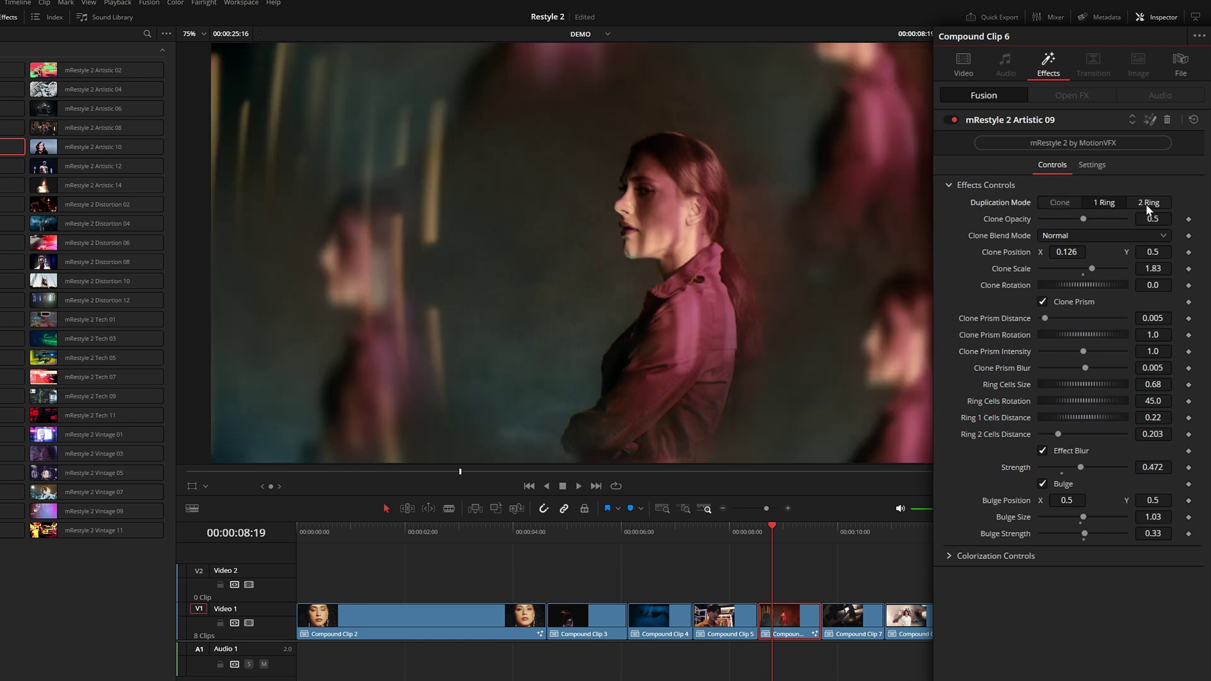
left_click(1147, 205)
left_click(1148, 202)
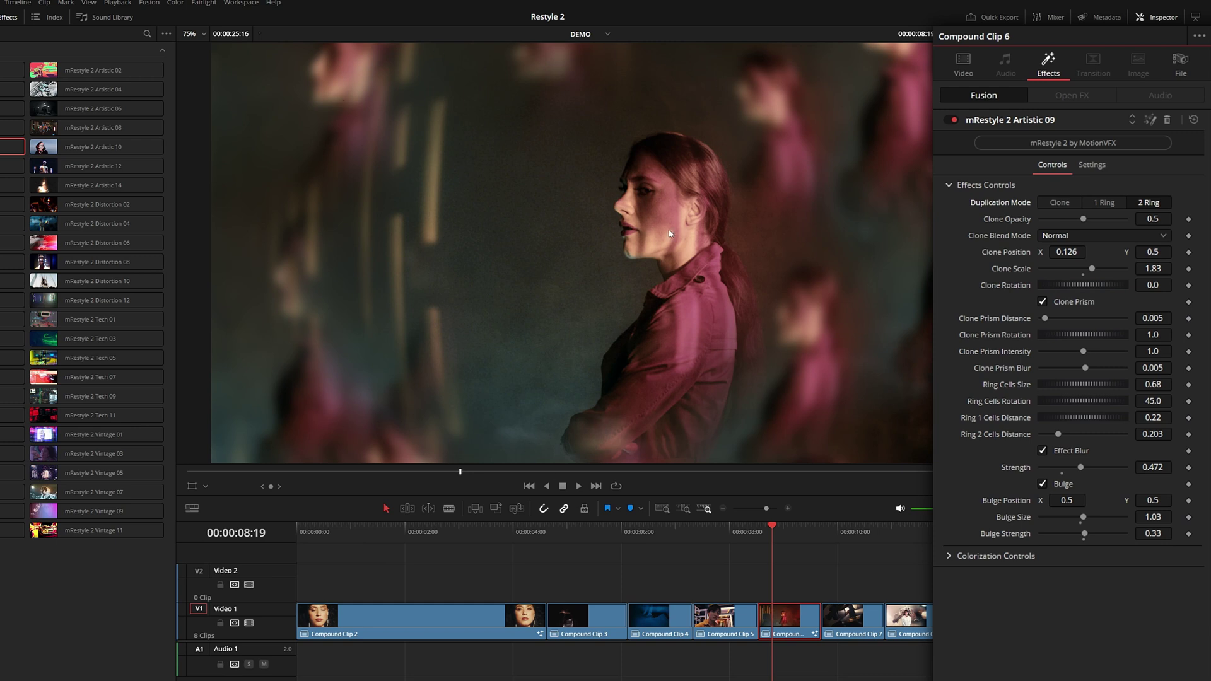
left_click(1099, 206)
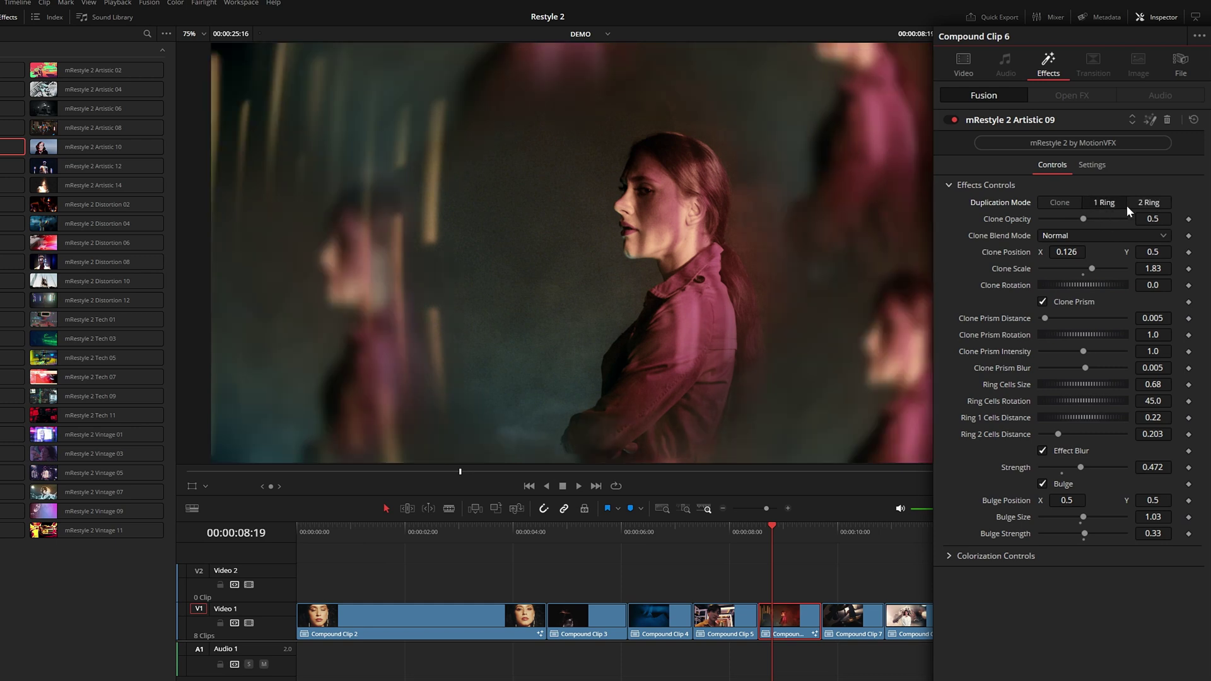
left_click(1138, 203)
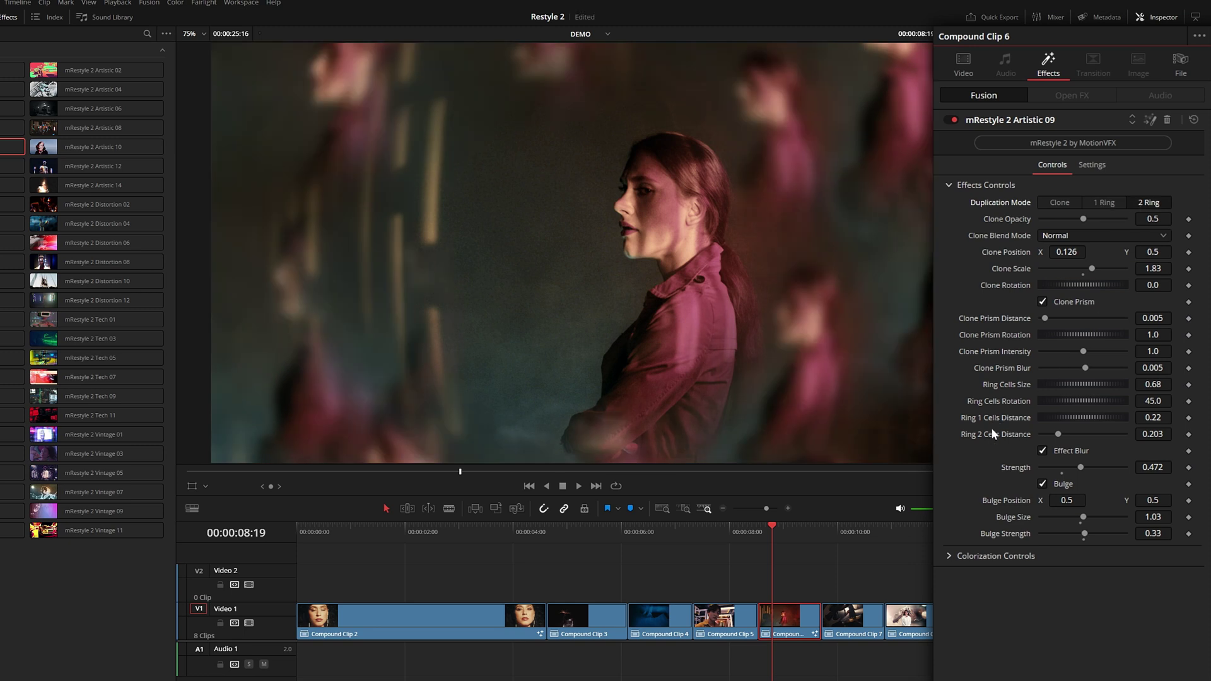
left_click_drag(1061, 391, 1004, 399)
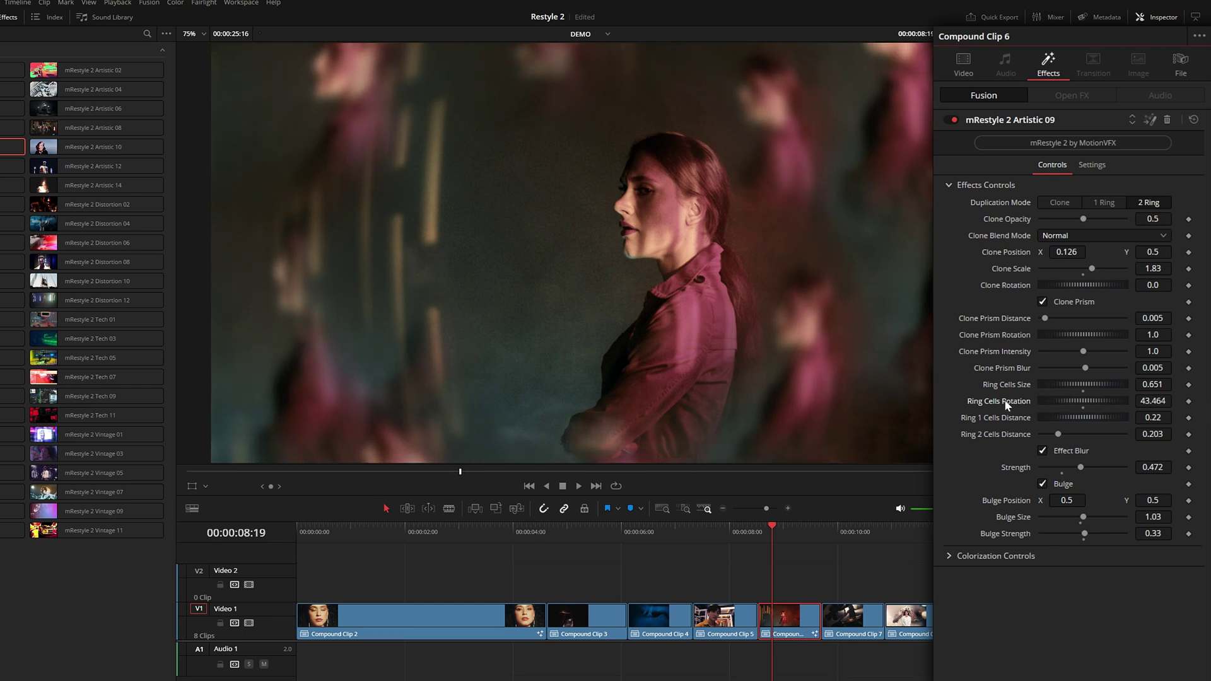
- Keyframe Ring Cells Rotation from 43.435 at 08:13 to 50.305 at 09:16, then play it back
left_click(760, 540)
left_click(1188, 401)
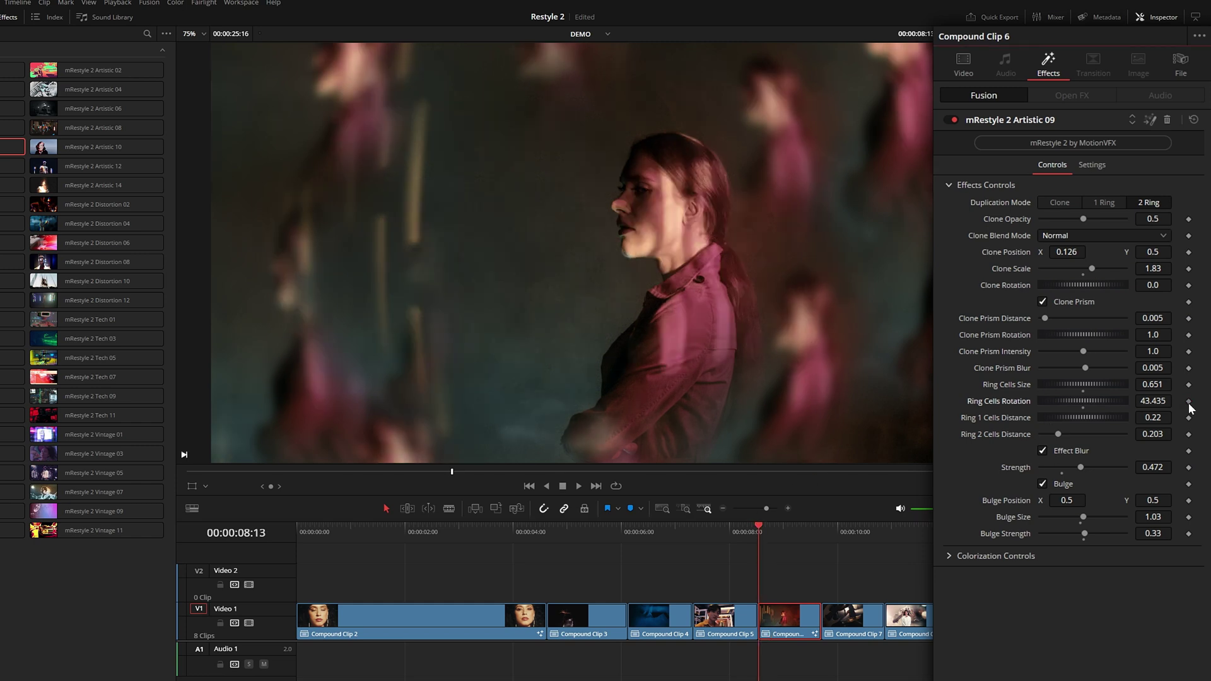
key("shift+Right")
left_click_drag(1054, 400, 1154, 401)
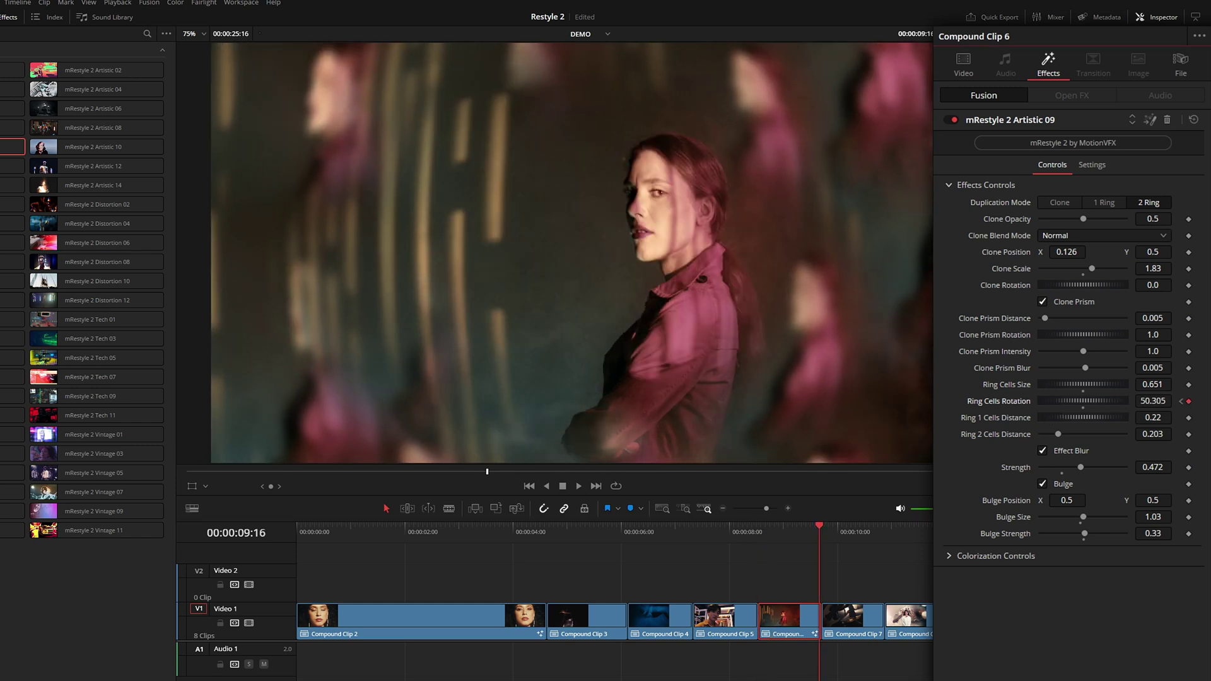
left_click(761, 536)
key("space")
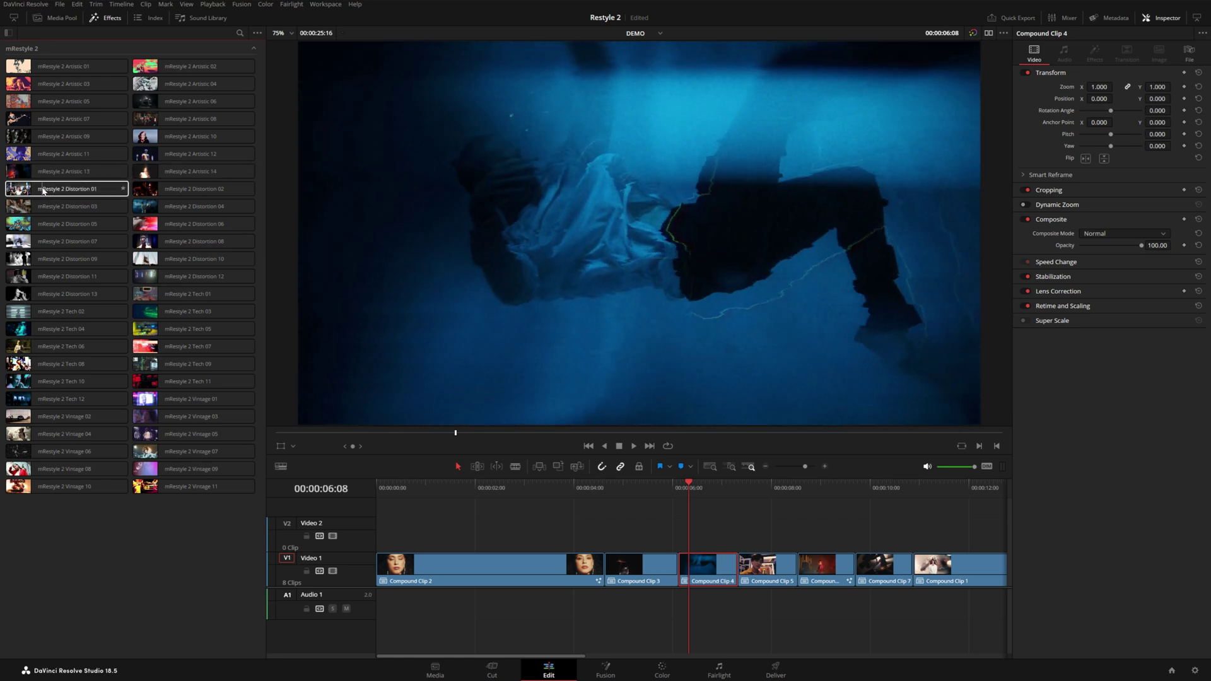
- Apply Distortion 01 to Compound Clip 4, keyframing refraction strength 0 at 06:03 rising to 0.877 at 07:01
left_click_drag(34, 189, 707, 568)
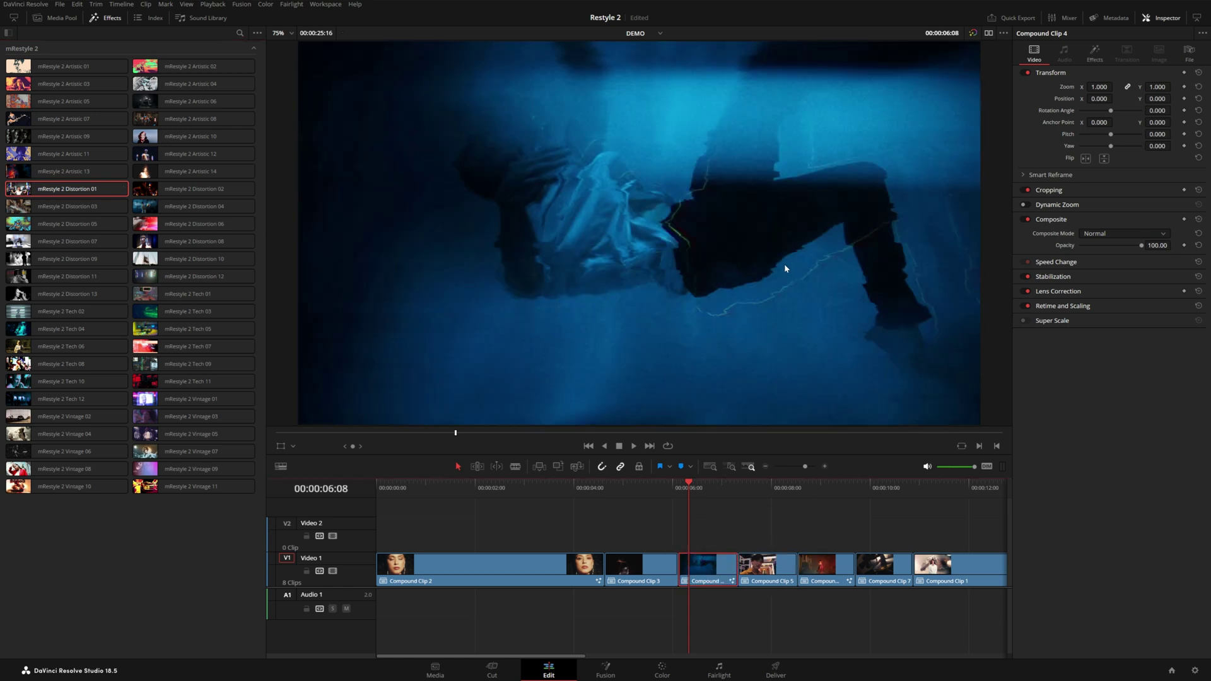
left_click(1024, 154)
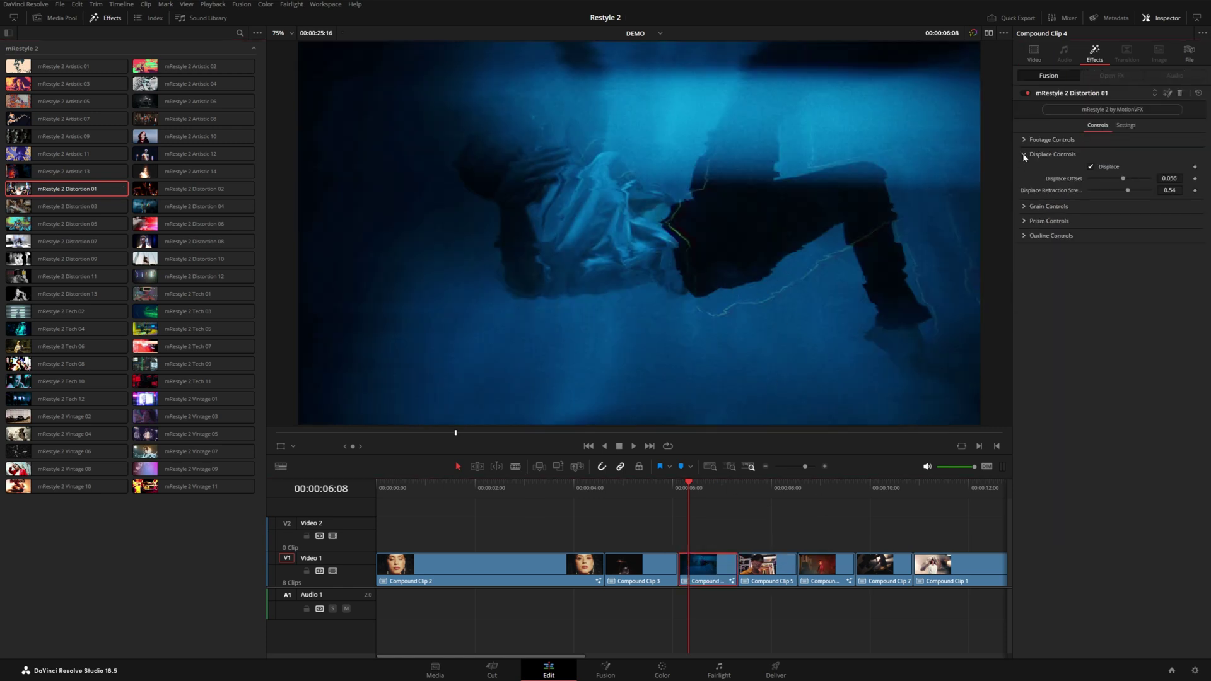
left_click(678, 495)
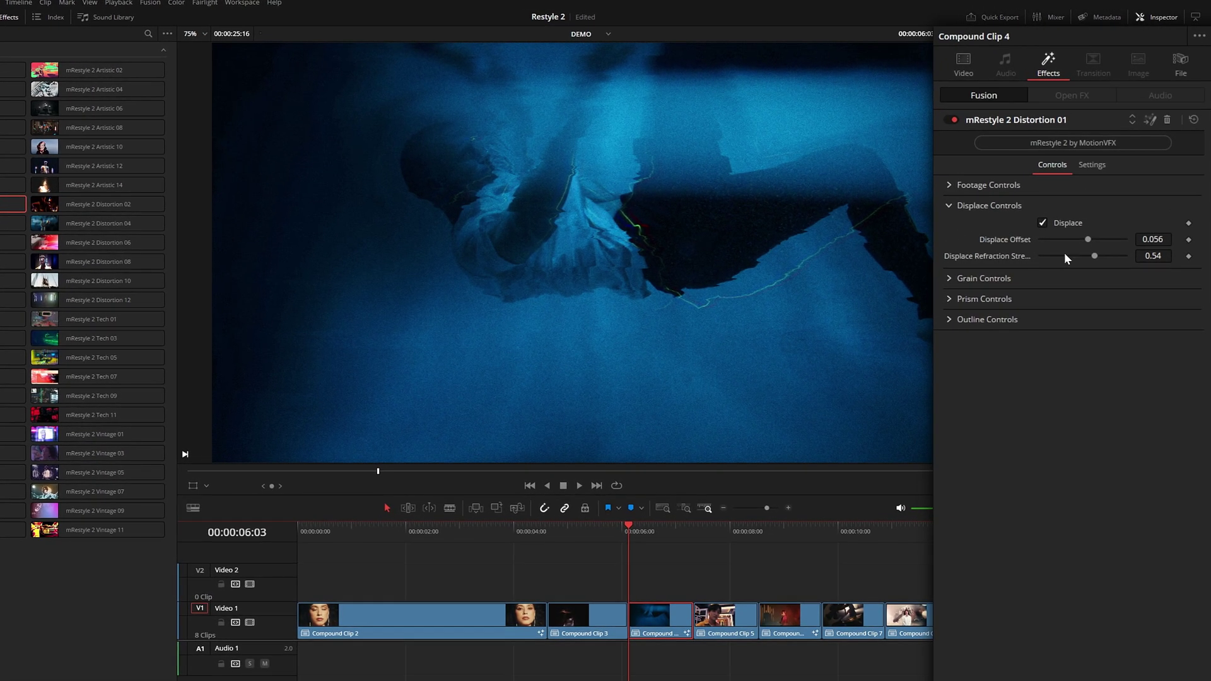
left_click(1153, 255)
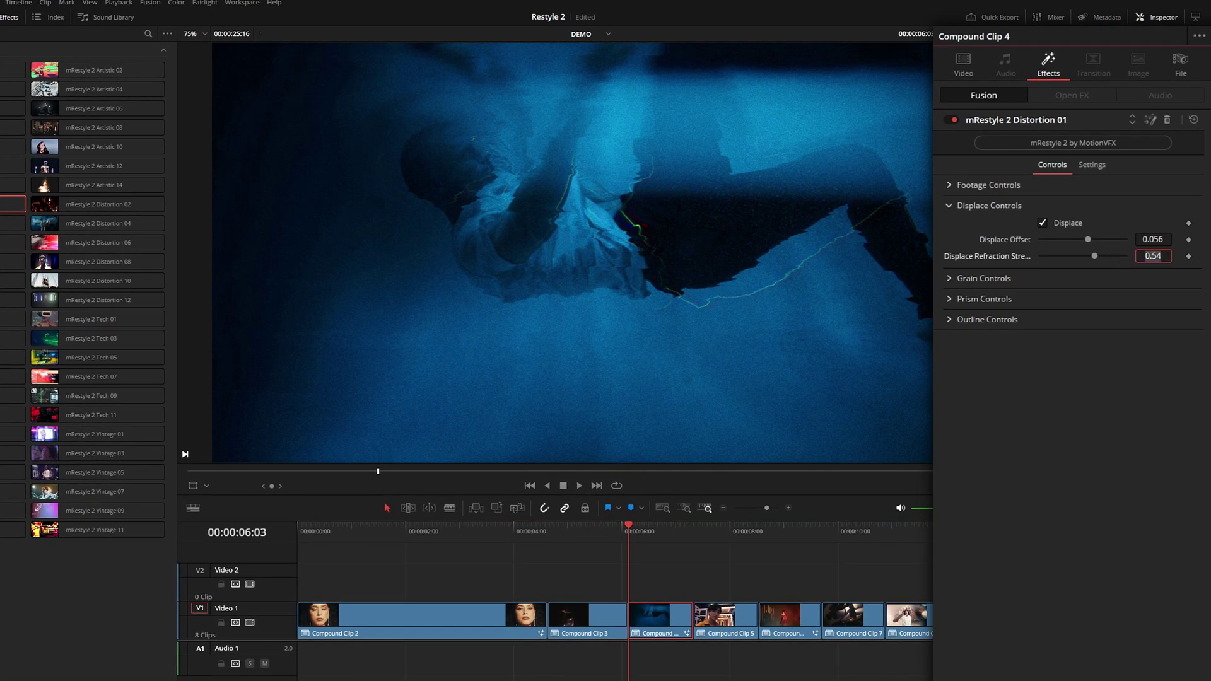
type("0")
left_click(1188, 256)
left_click_drag(659, 536, 676, 528)
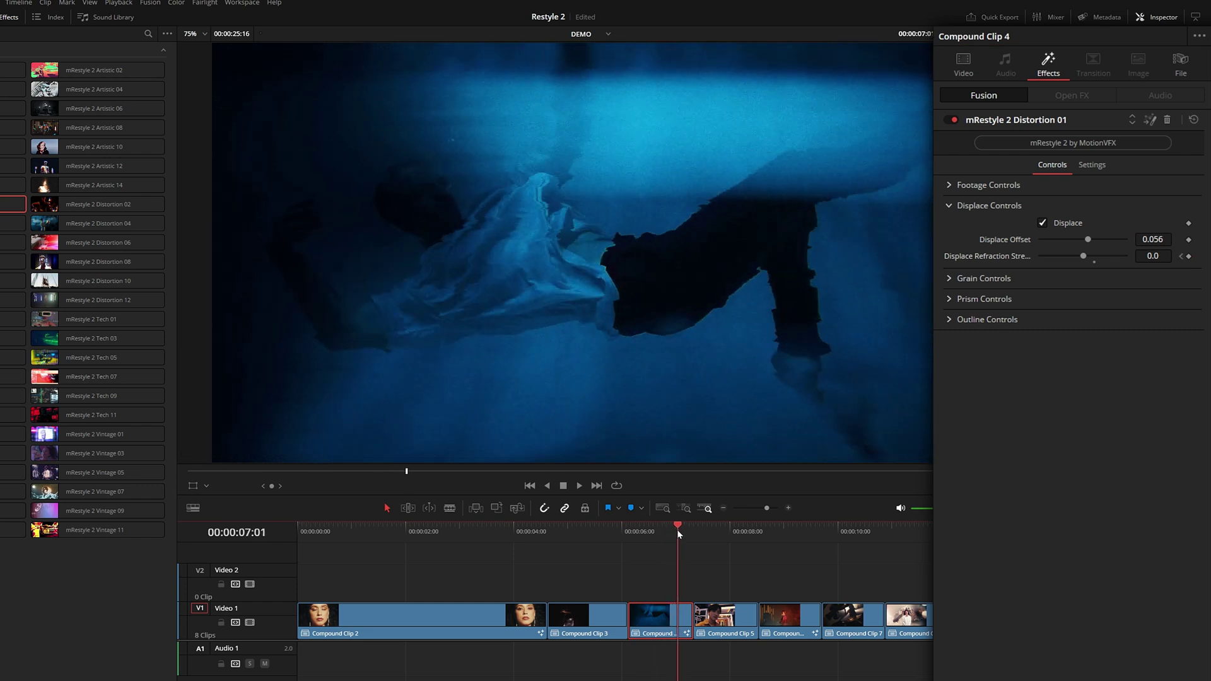
left_click_drag(1083, 256, 1101, 256)
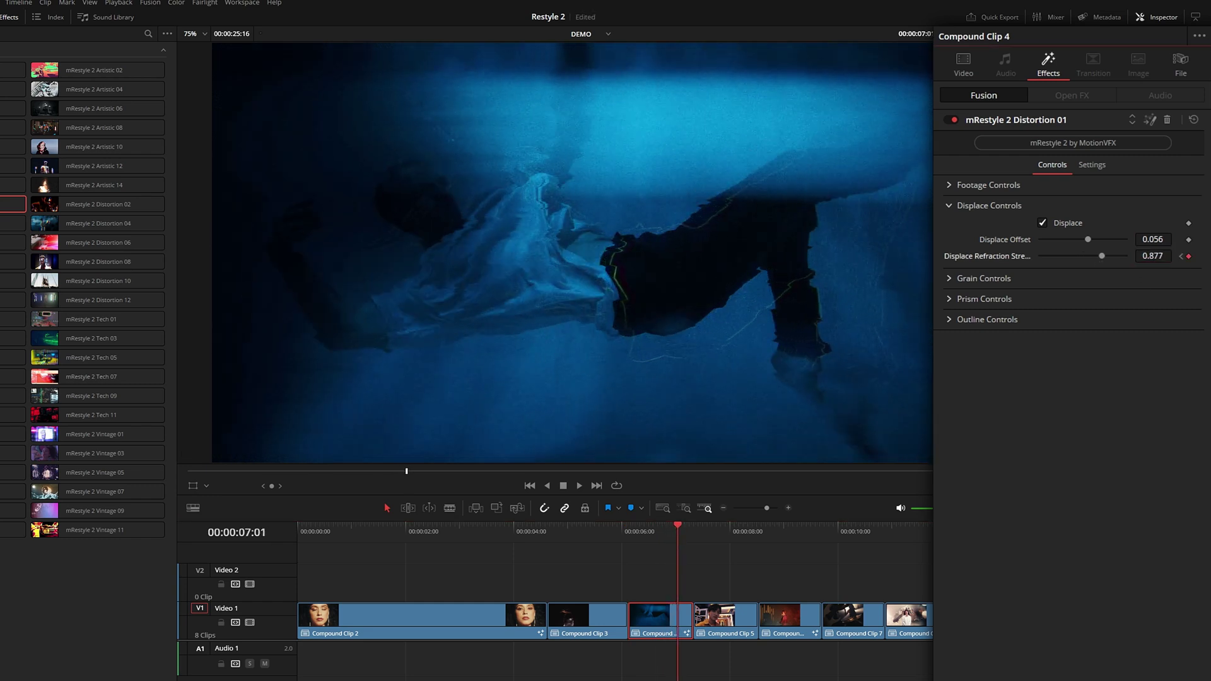
- Widen the outline to 0.229 and keyframe outline brightness from 2.388 down to 0
left_click(948, 320)
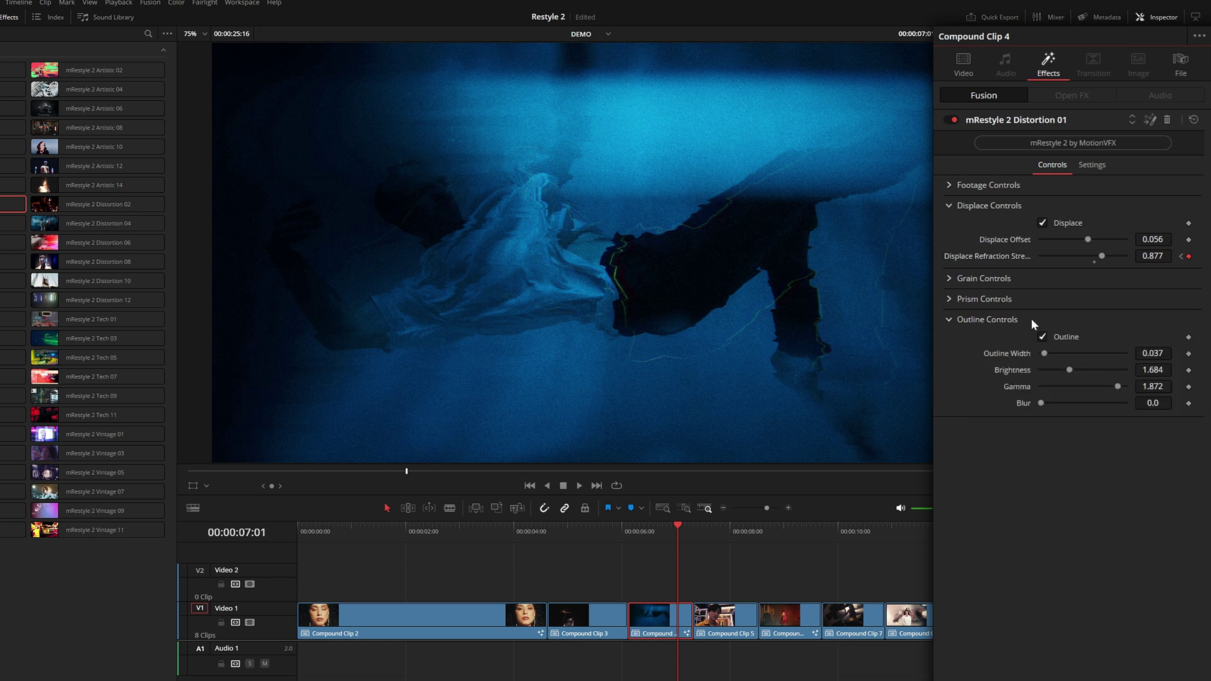
left_click_drag(1044, 353, 1076, 370)
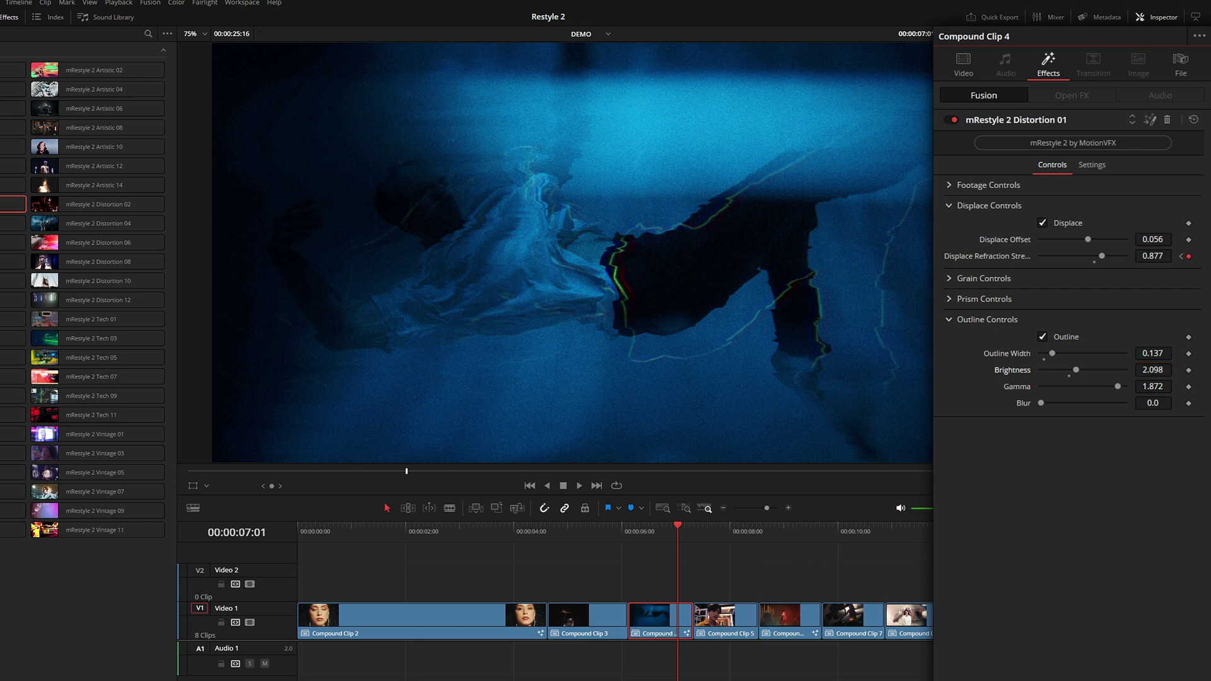
left_click(1042, 337)
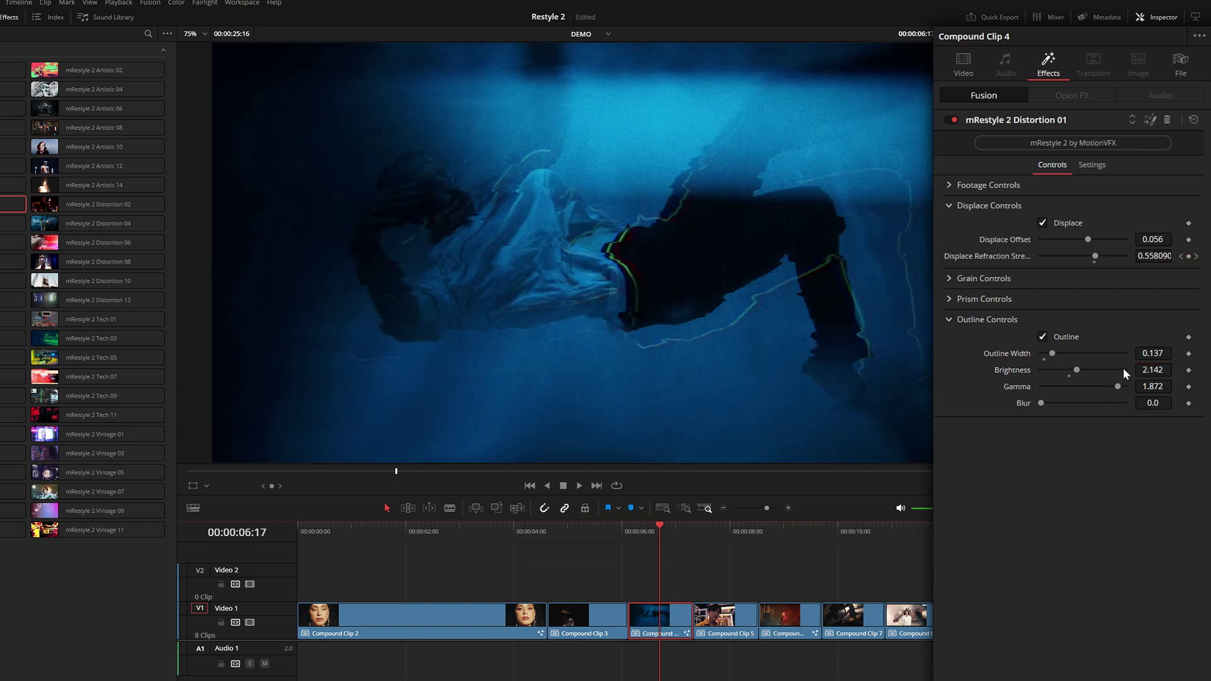
left_click_drag(1076, 370, 1078, 370)
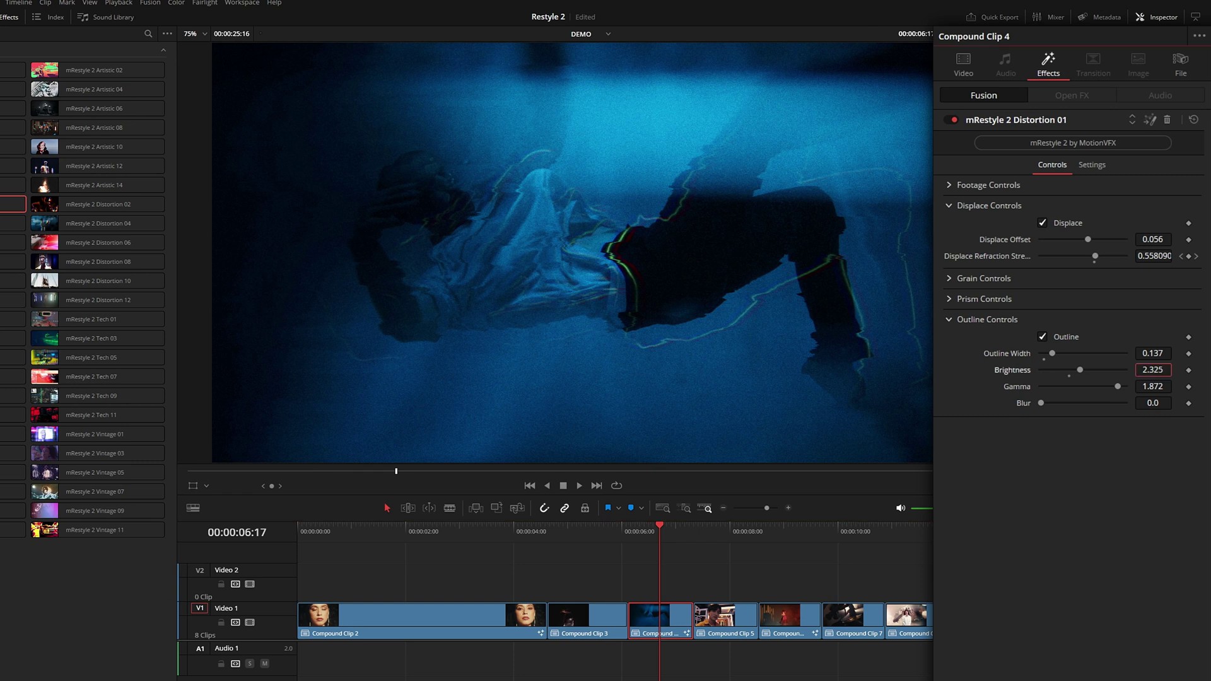
left_click_drag(1154, 369, 1189, 373)
left_click_drag(679, 526, 684, 524)
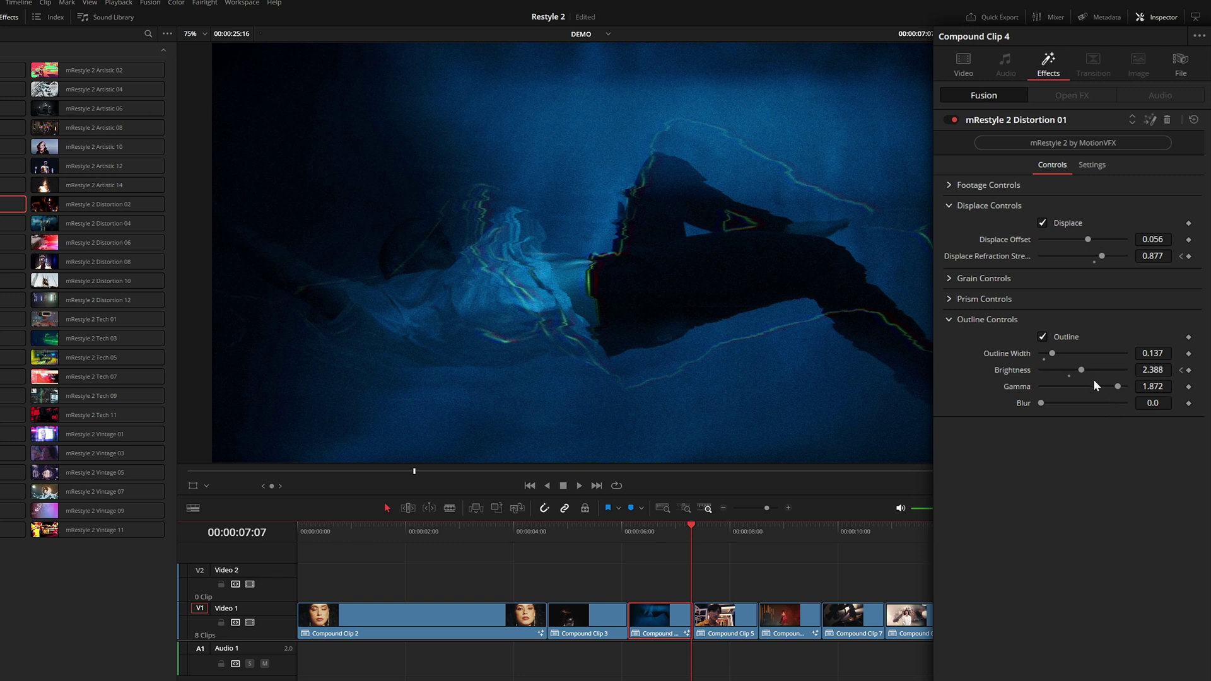
key("Left")
left_click_drag(1081, 369, 988, 377)
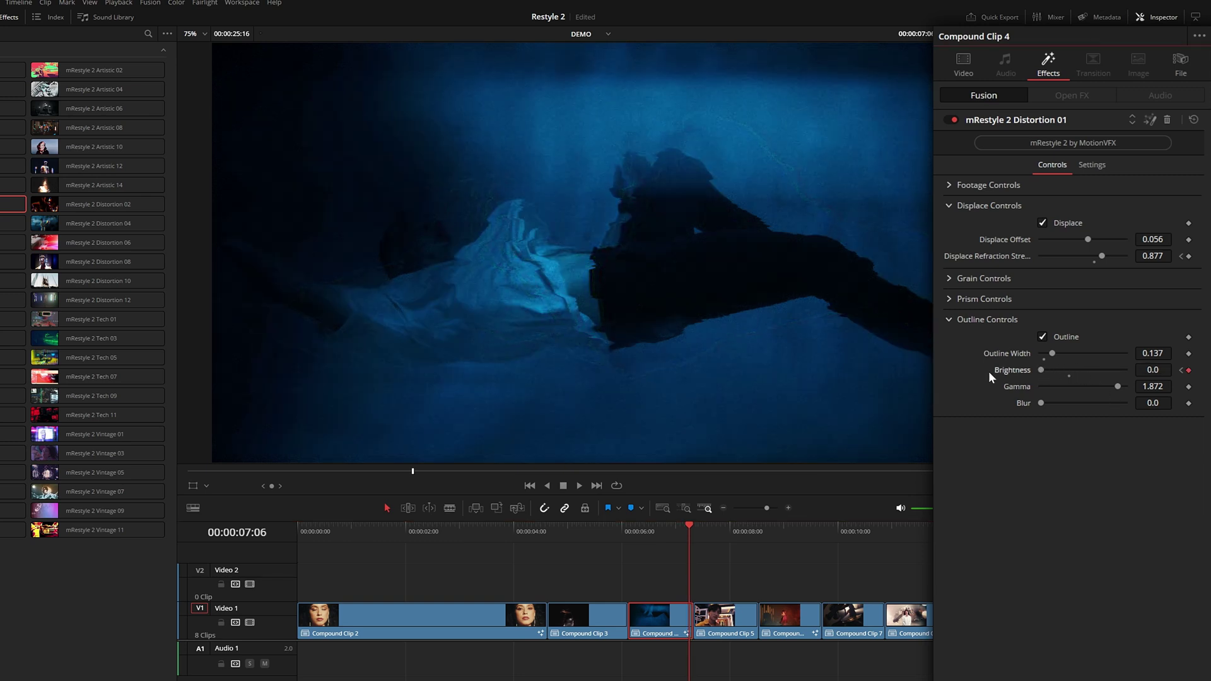
key("Left")
key("Left")
key("Left")
key("Left")
key("Left")
key("Left")
key("Left")
key("Left")
key("Left")
key("Left")
key("Left")
key("Left")
key("Left")
key("Left")
- Turn off the prism and play back the animated distortion
left_click(948, 298)
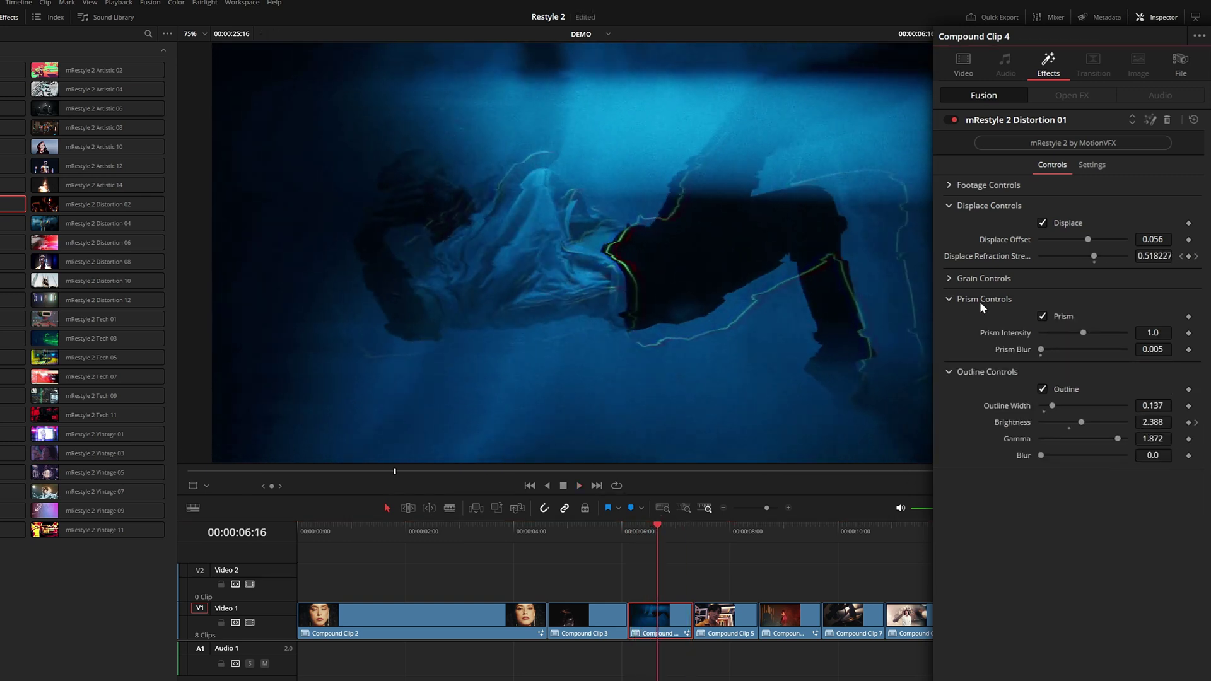
left_click(1042, 316)
key("Left")
key("Left")
key("Left")
key("Left")
key("Left")
key("Left")
key("Left")
key("Left")
key("Left")
key("Left")
key("Left")
key("Left")
key("Left")
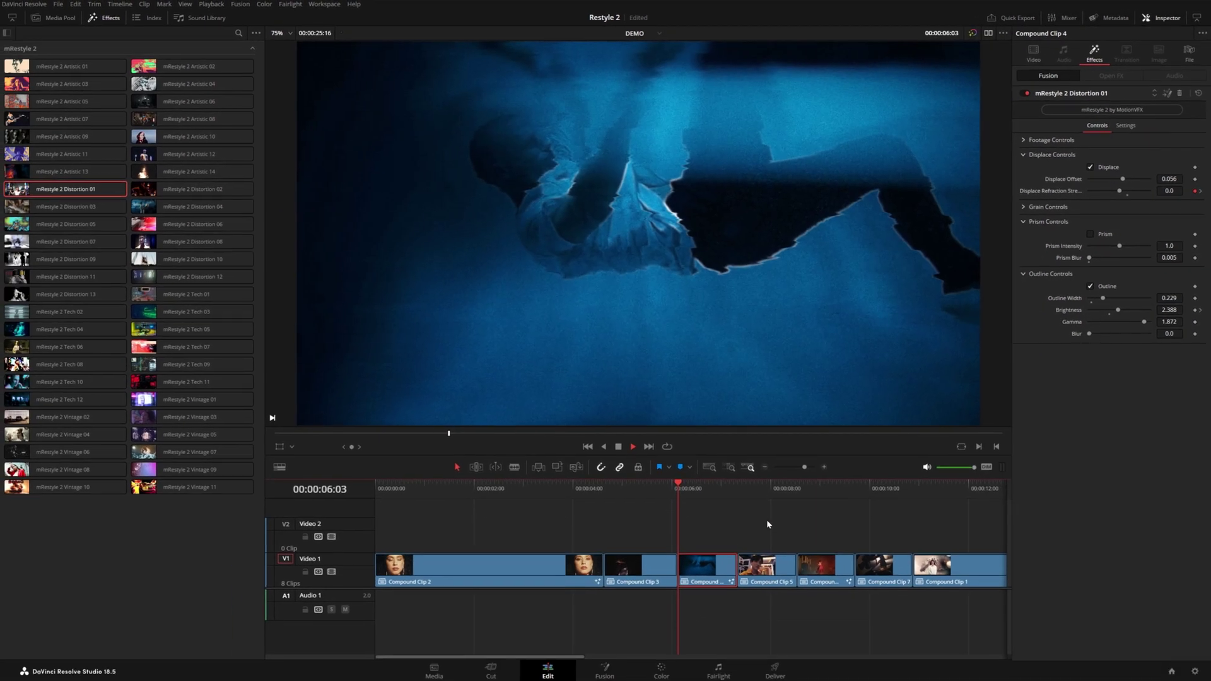
key("space")
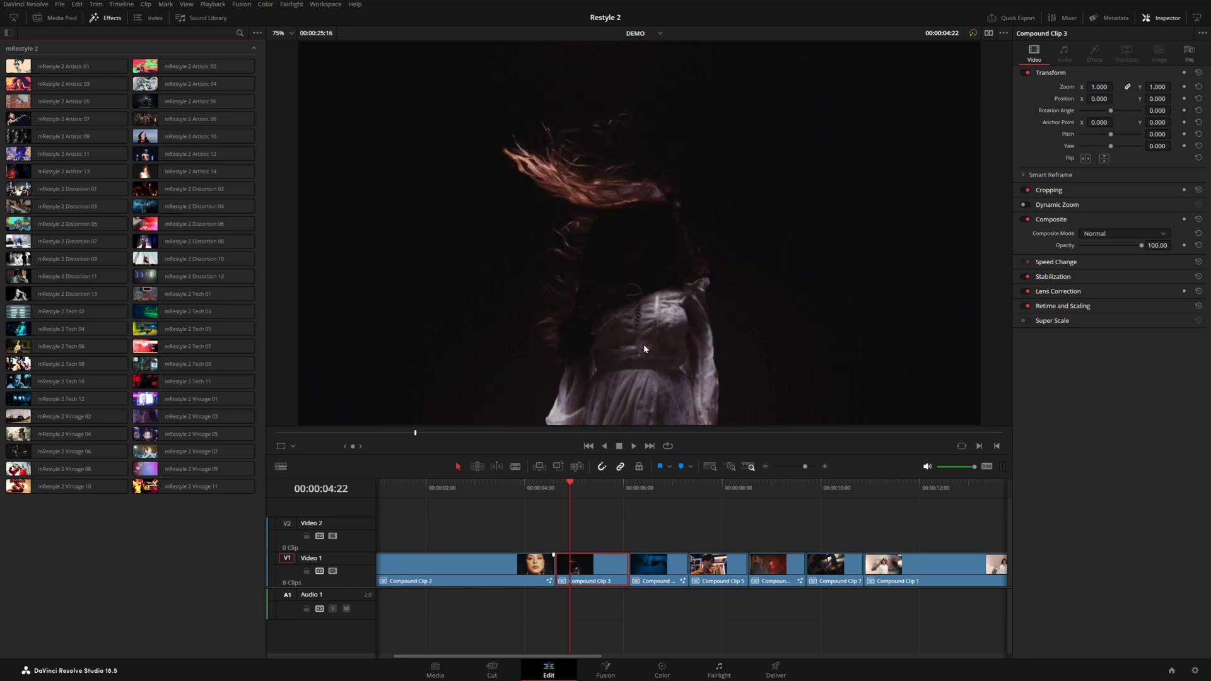
- Apply mRestyle 2 Distortion 03 to Compound Clip 3, raising Strength and lowering Pixel Frequency to 550
left_click(712, 488)
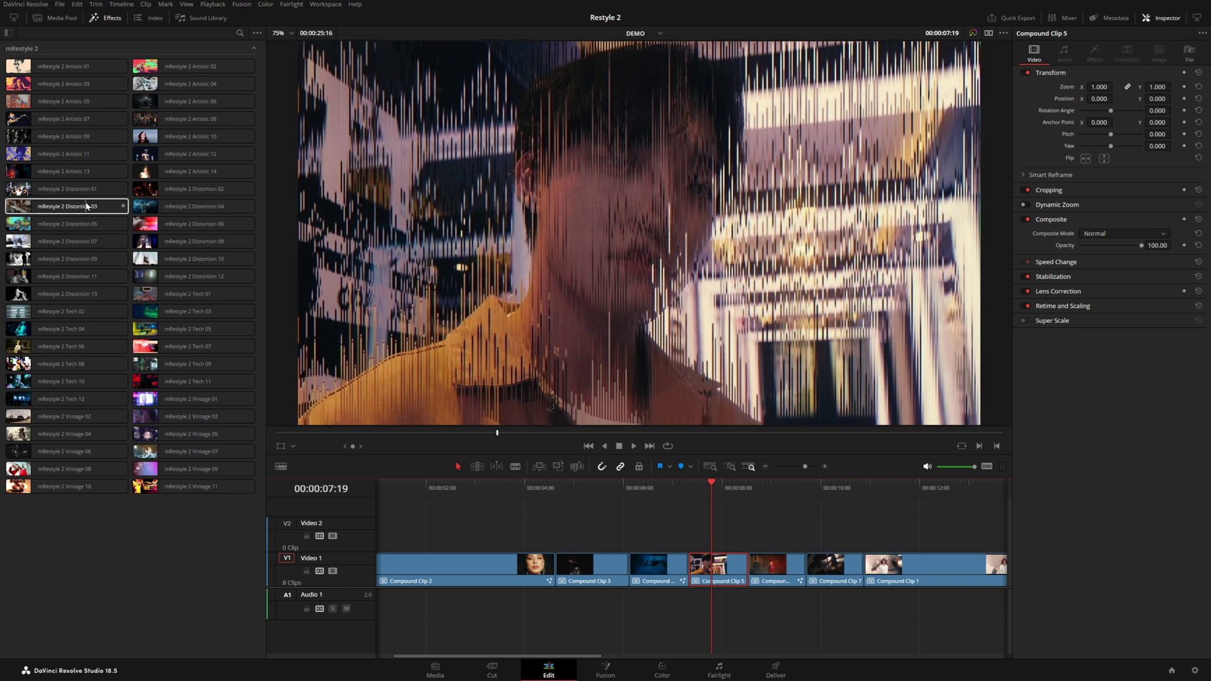
left_click(596, 563)
left_click_drag(67, 206, 597, 569)
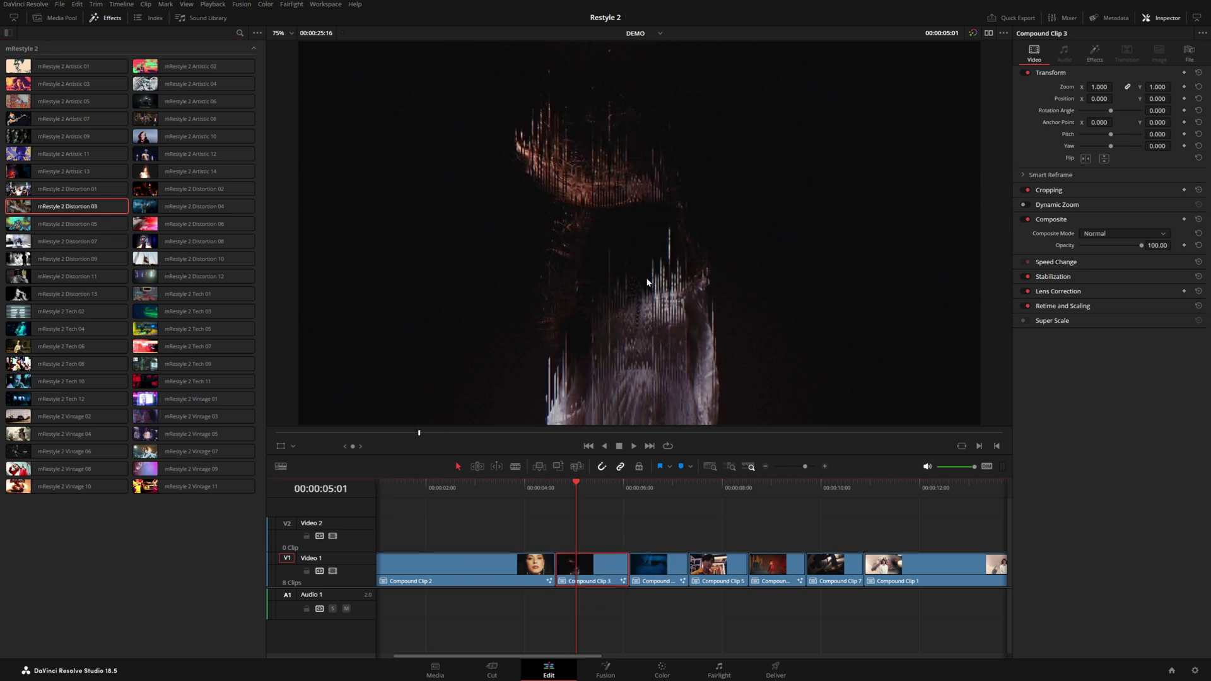
left_click(1096, 55)
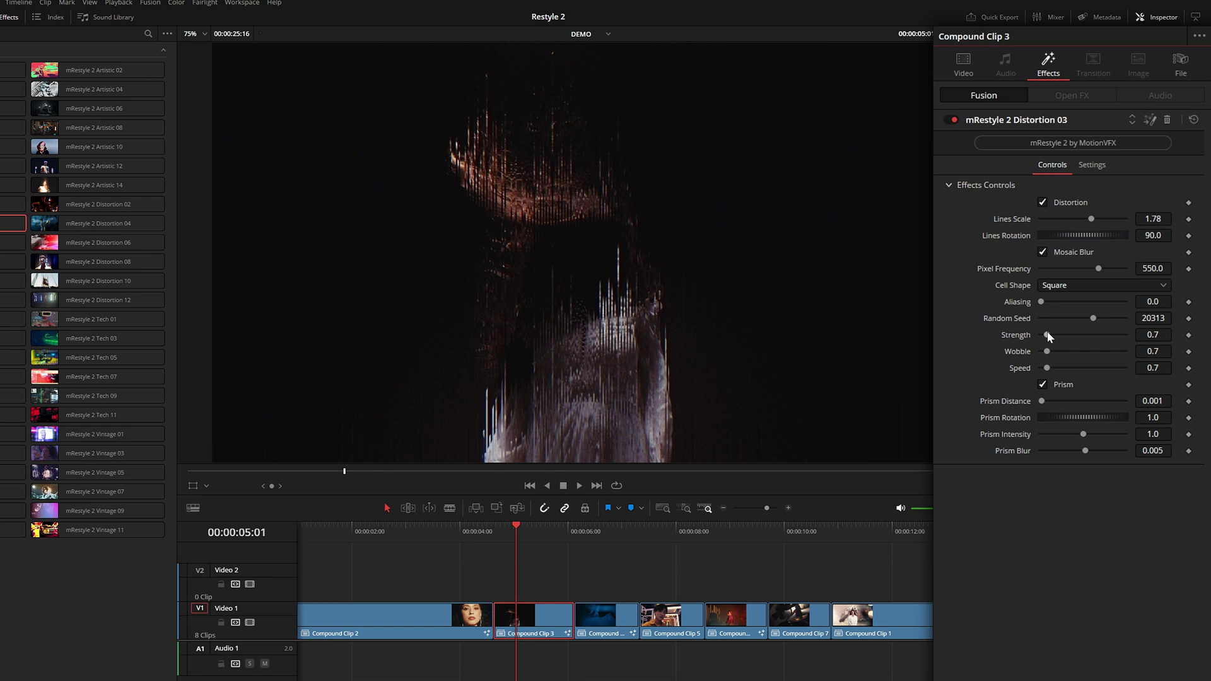
mouse_move(1046, 333)
left_mouse_down()
mouse_move(1060, 337)
mouse_move(1050, 335)
left_mouse_up()
left_click_drag(1098, 268, 1075, 274)
- Try Hexagon and Triangle cell shapes, then settle on Square
left_click(1072, 286)
key("Down")
key("Return")
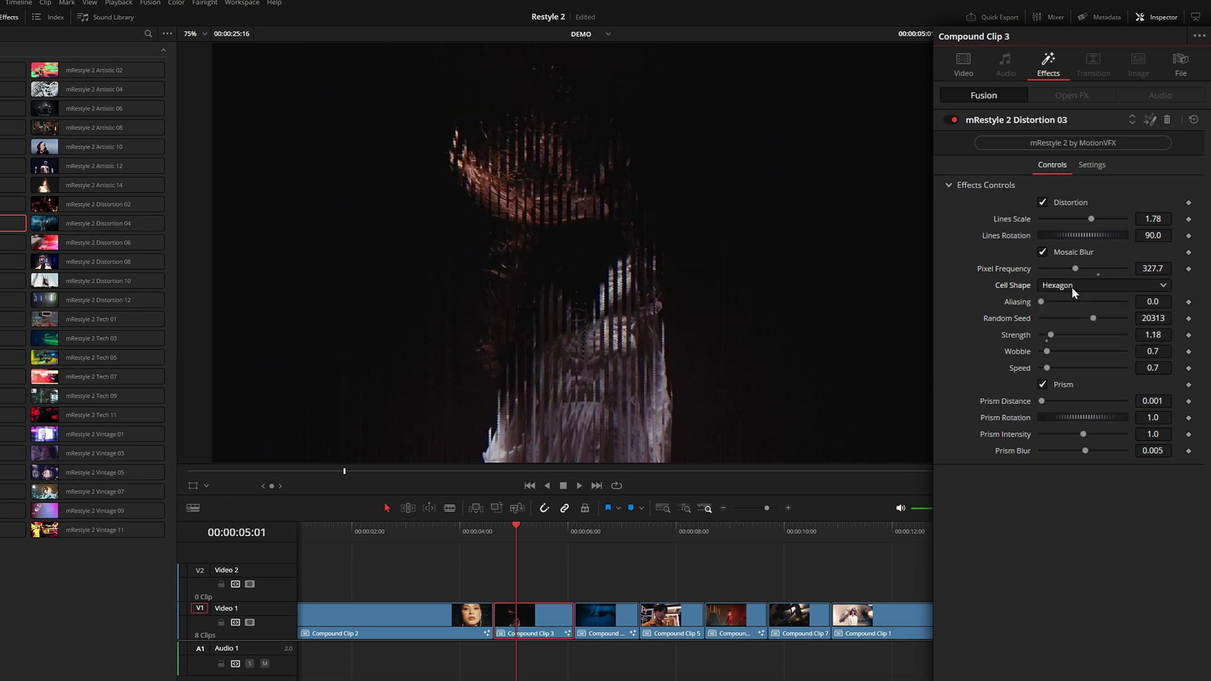
left_click(1064, 285)
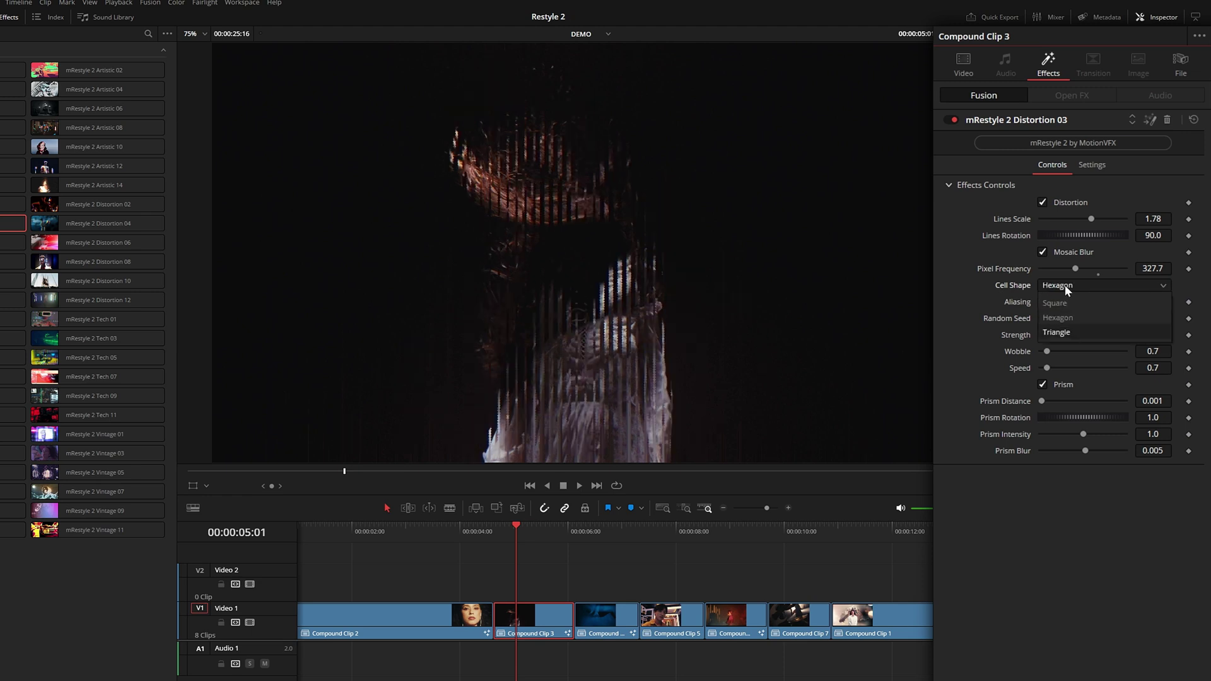
key("Down")
key("Up")
key("Return")
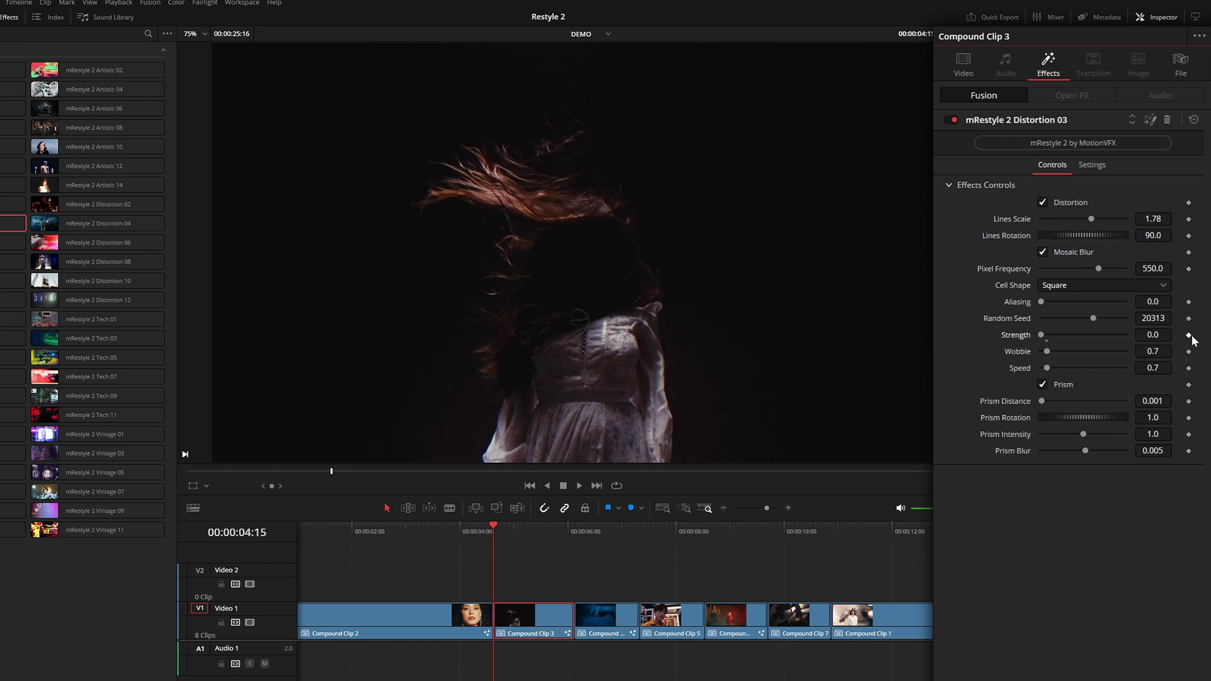
- Keyframe Strength up to 1.34 at 05:18 and play the ramp from 04:16
left_click_drag(516, 535, 554, 532)
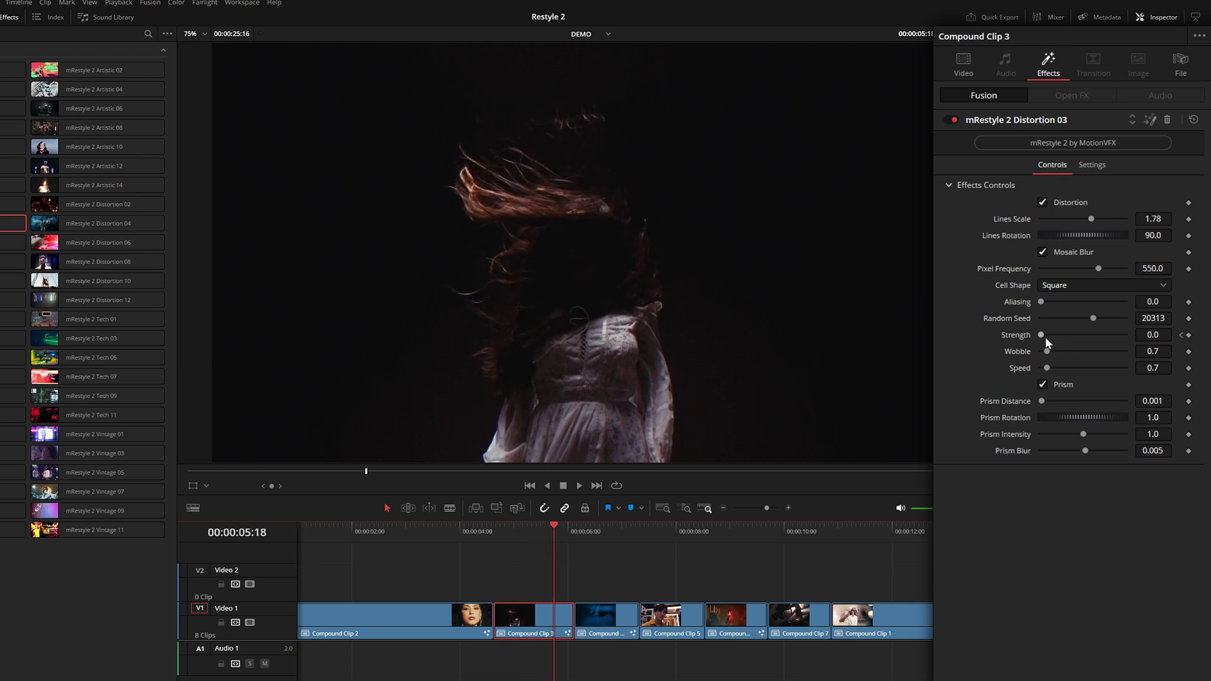
left_click_drag(1041, 333, 1051, 332)
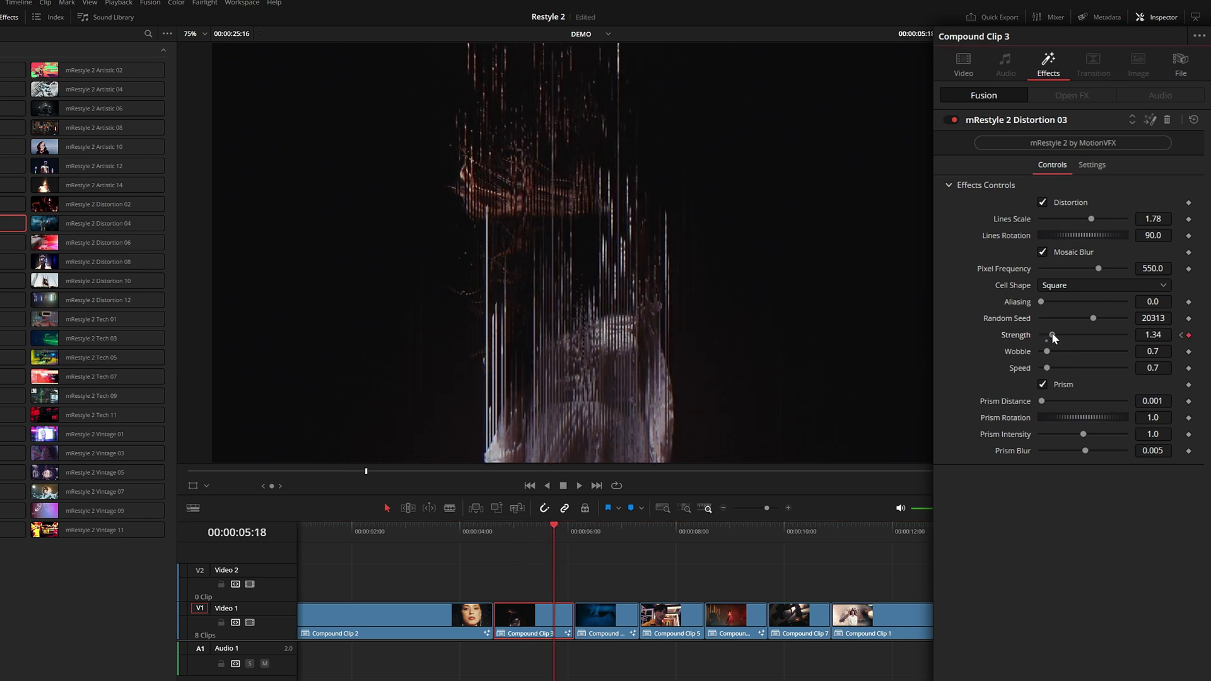
left_click(495, 531)
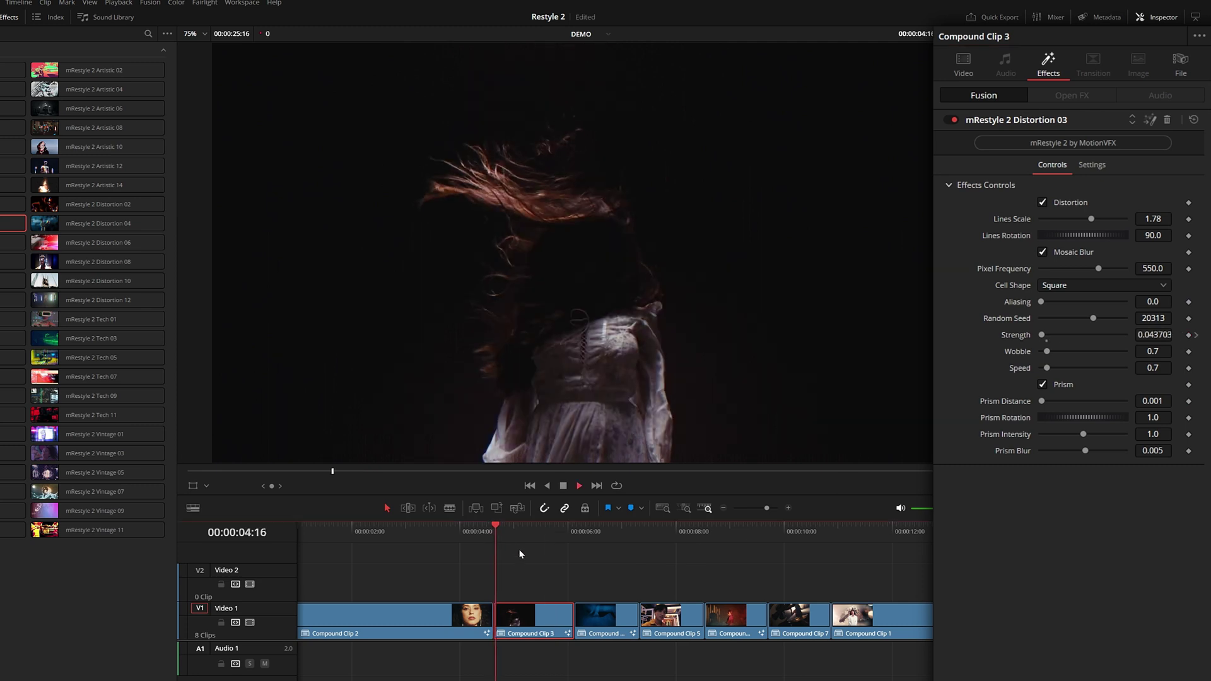
key("space")
- Select the title clip at the timeline's end and play its animation
scroll(448, 583, "right", 5)
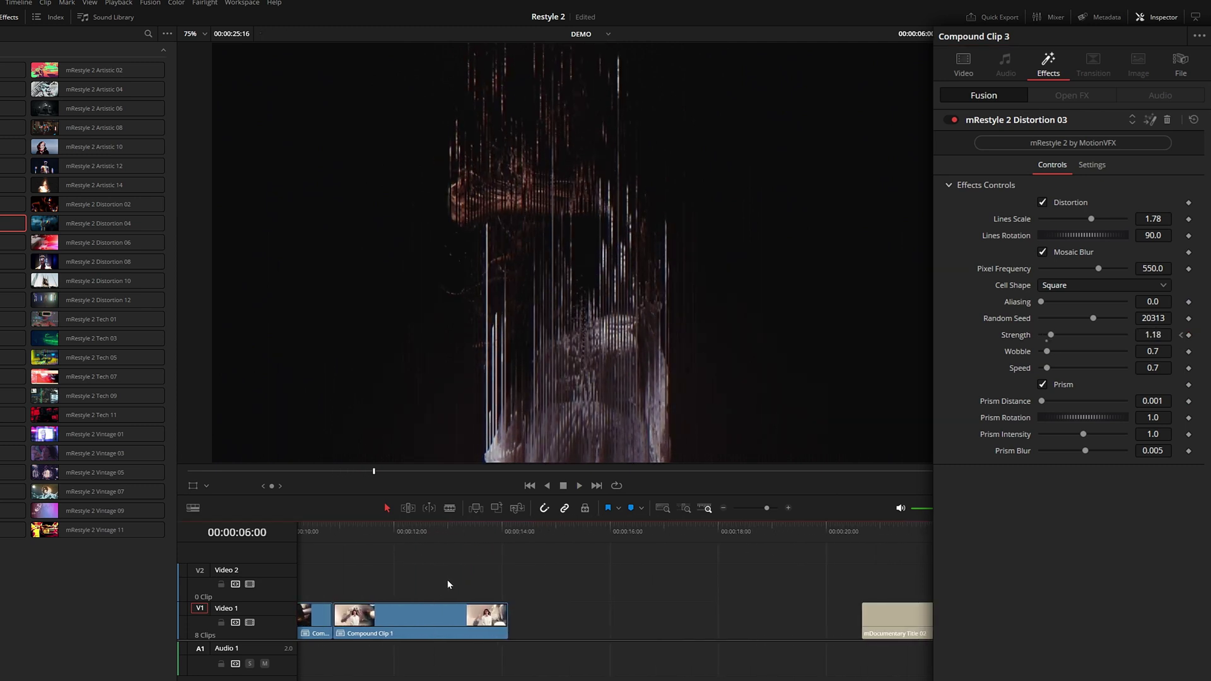
scroll(416, 589, "right", 4)
left_click(478, 529)
left_click(535, 627)
key("space")
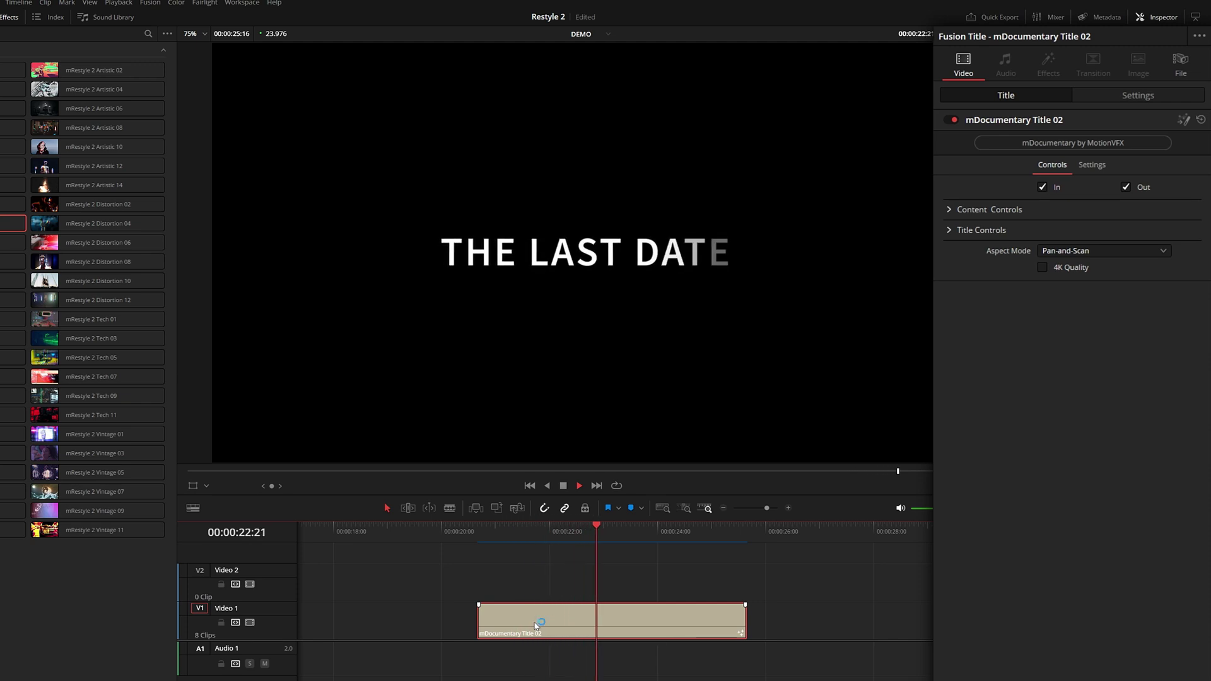
key("space")
- Apply Distortion 03 to the title and play it back
left_click_drag(12, 223, 551, 614)
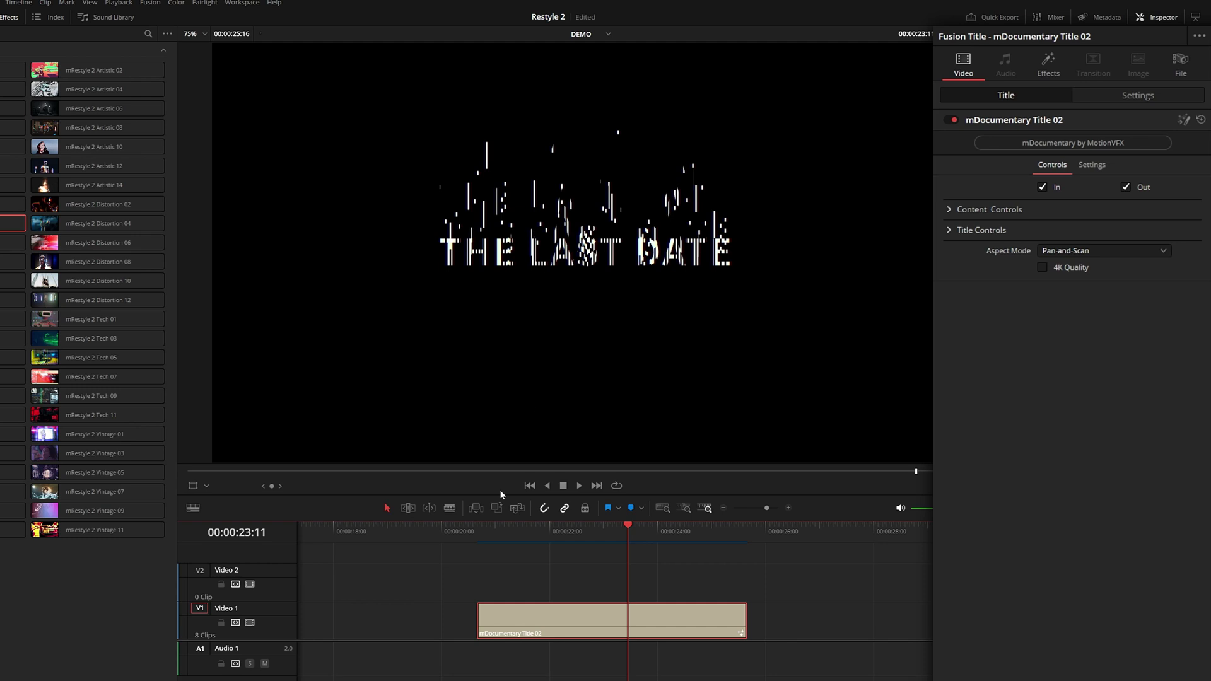
left_click(484, 536)
key("space")
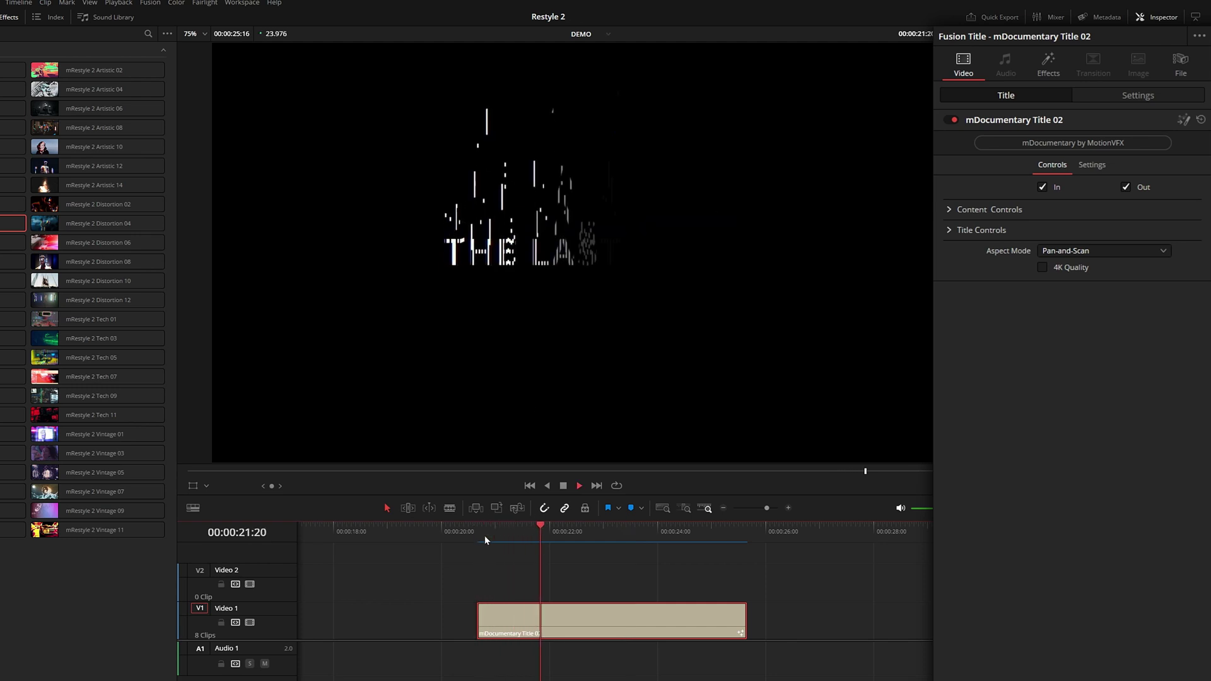
key("space")
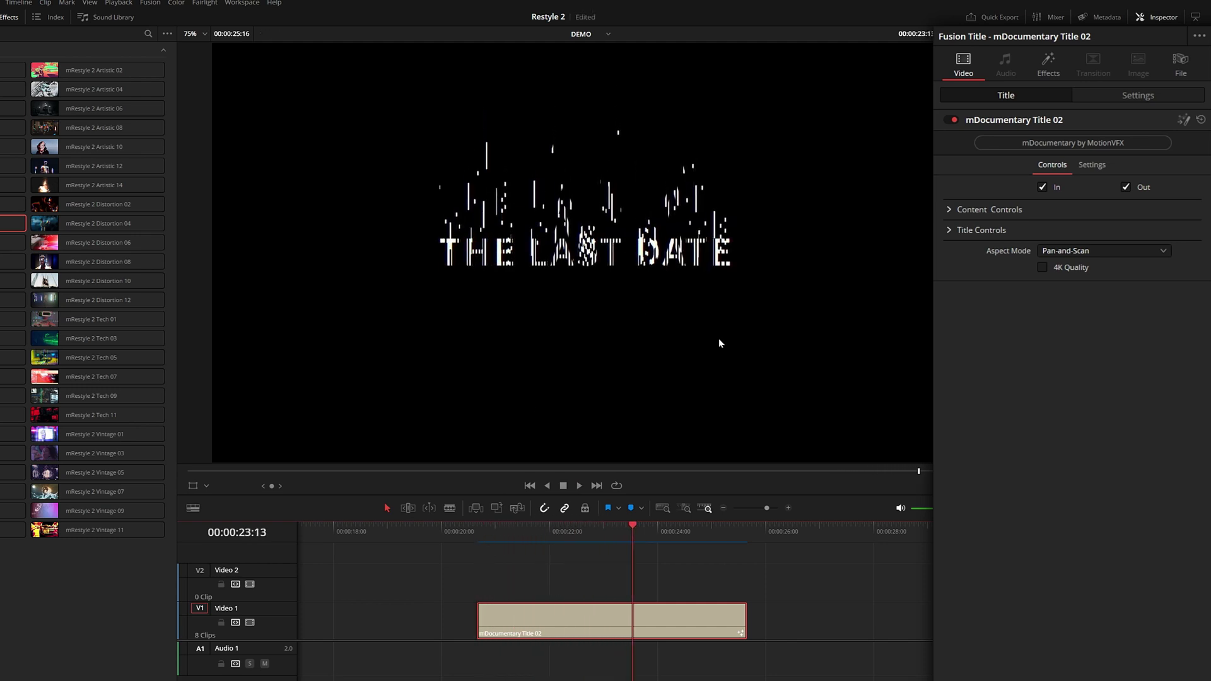
- Keyframe the title's Distortion 03 Strength at 0.0 on 23:13, rising to 3.7 at 25:04
left_click(1042, 73)
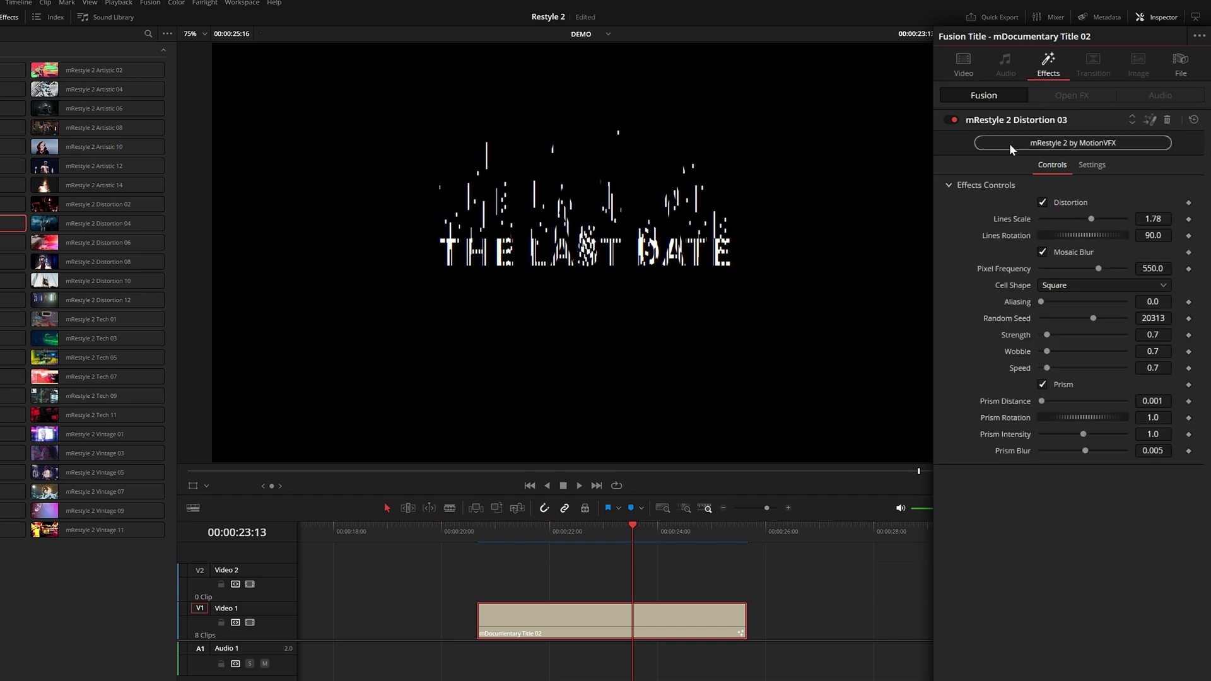
left_click_drag(1057, 337, 1042, 335)
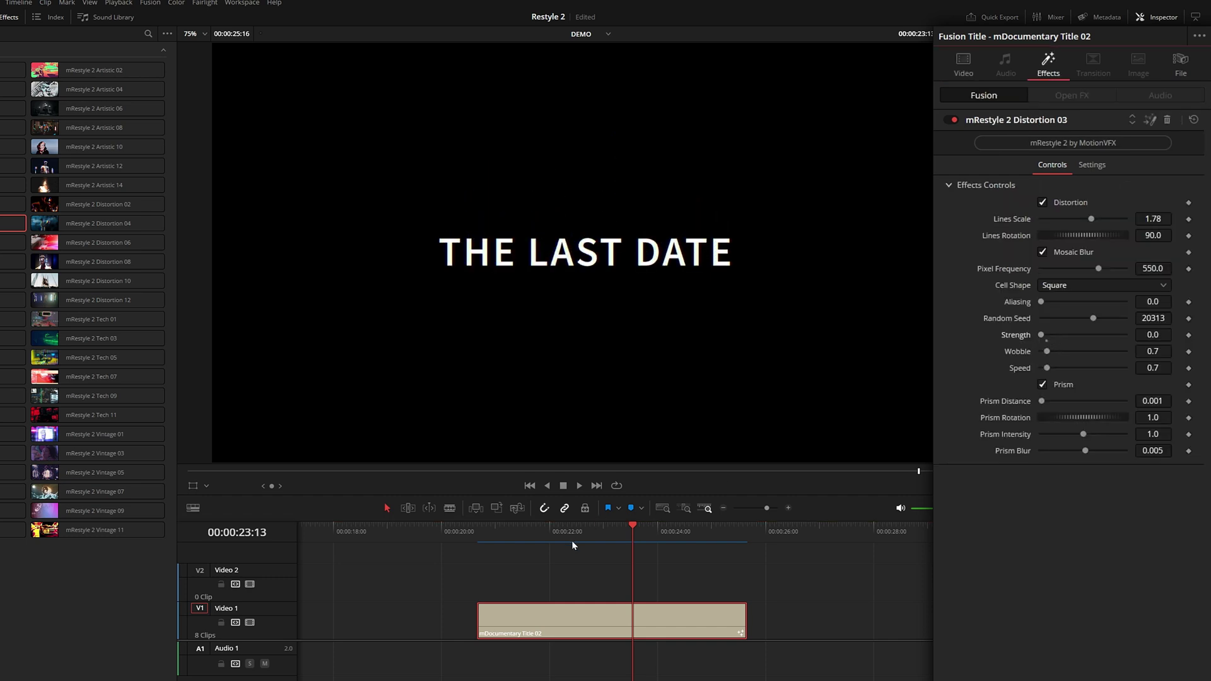
left_click_drag(571, 539, 720, 533)
left_click(1189, 335)
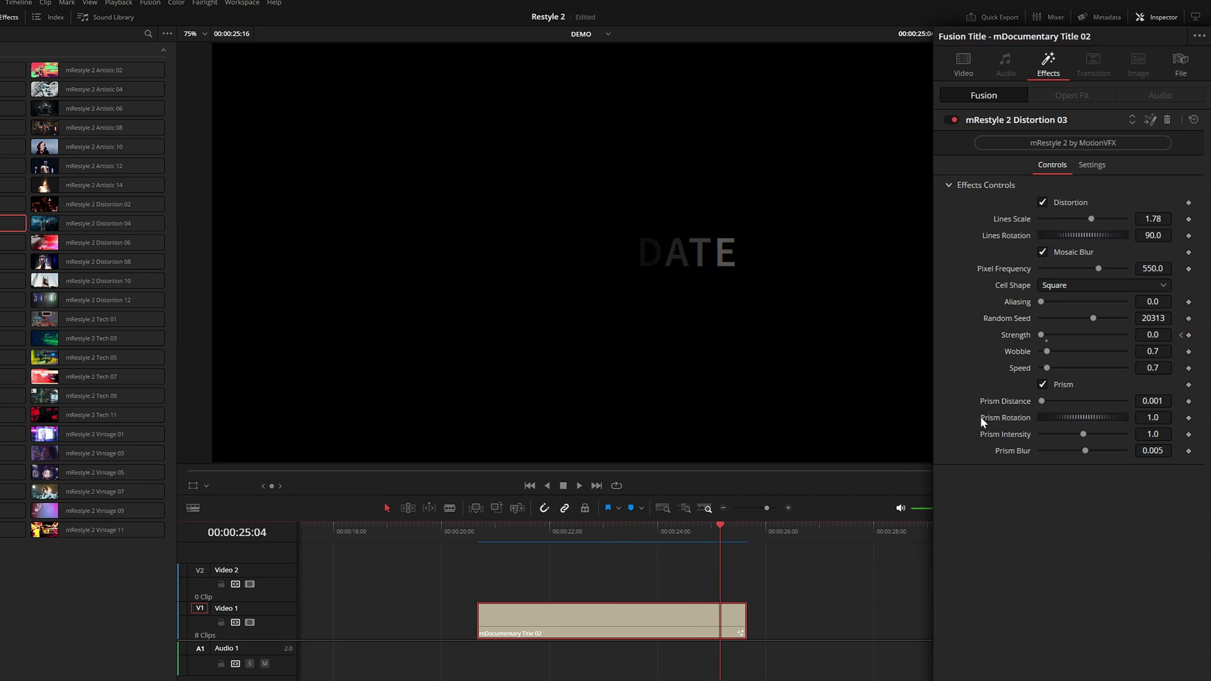
left_click_drag(1042, 337, 1072, 331)
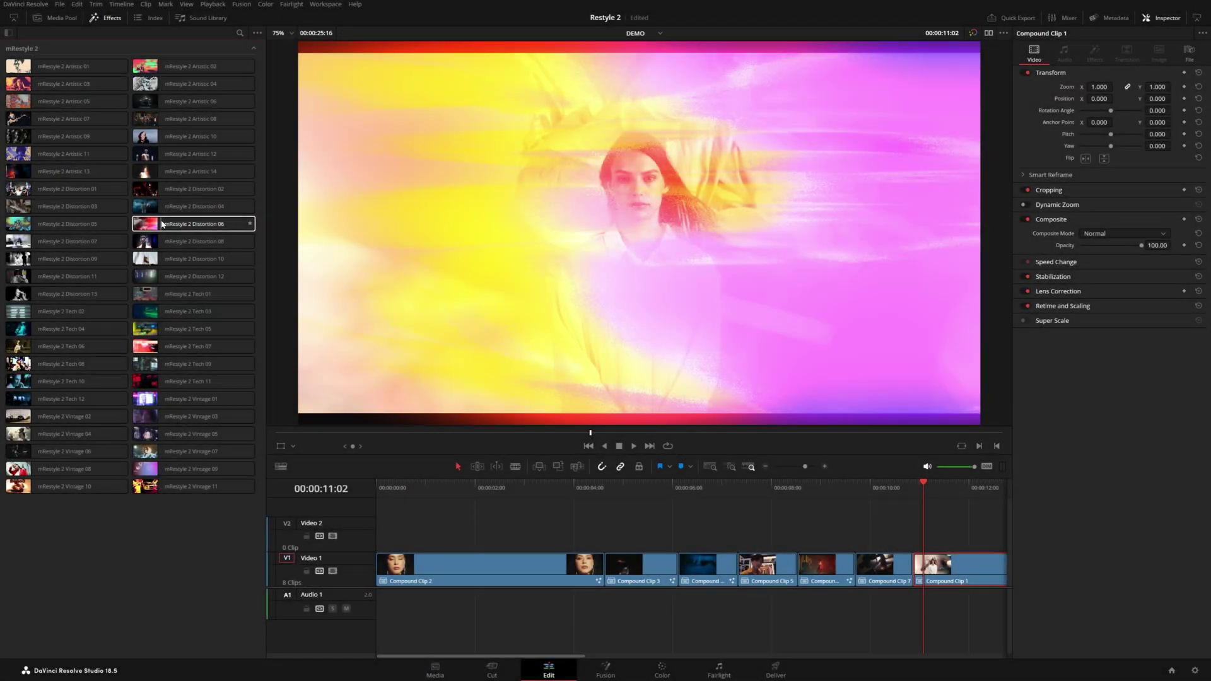
- Apply mRestyle 2 Distortion 06 to Compound Clip 1 and toggle Shape 1 off and on to compare
left_click_drag(162, 224, 948, 560)
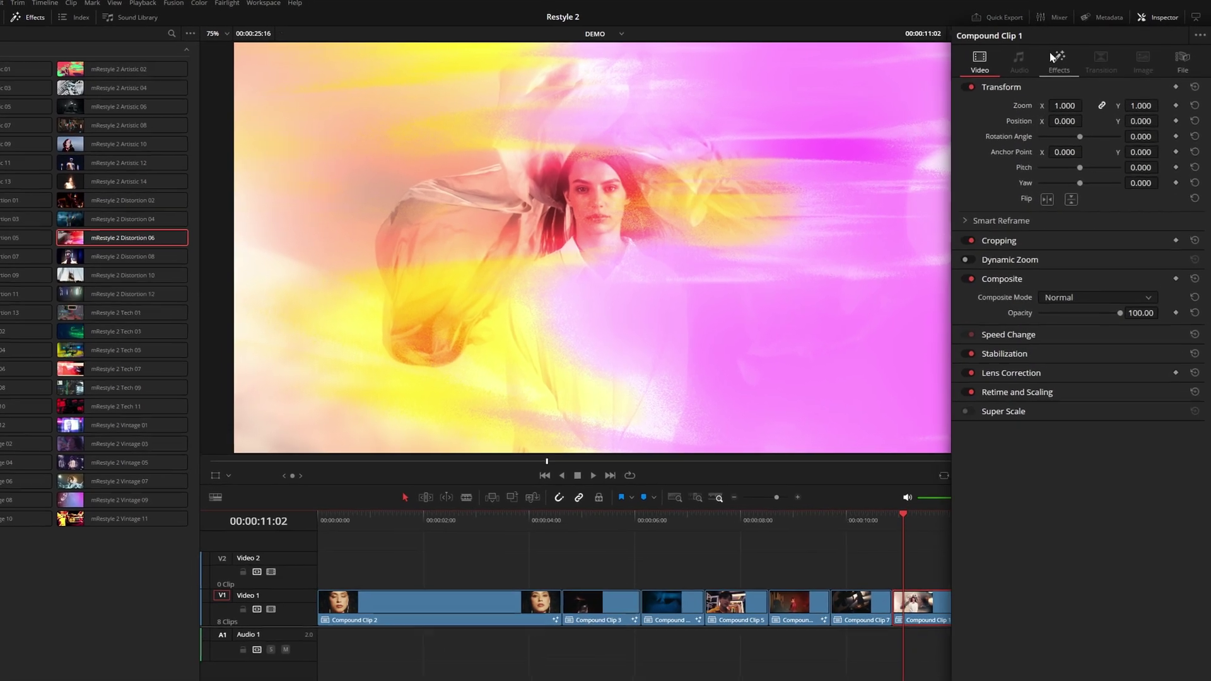
left_click(1051, 58)
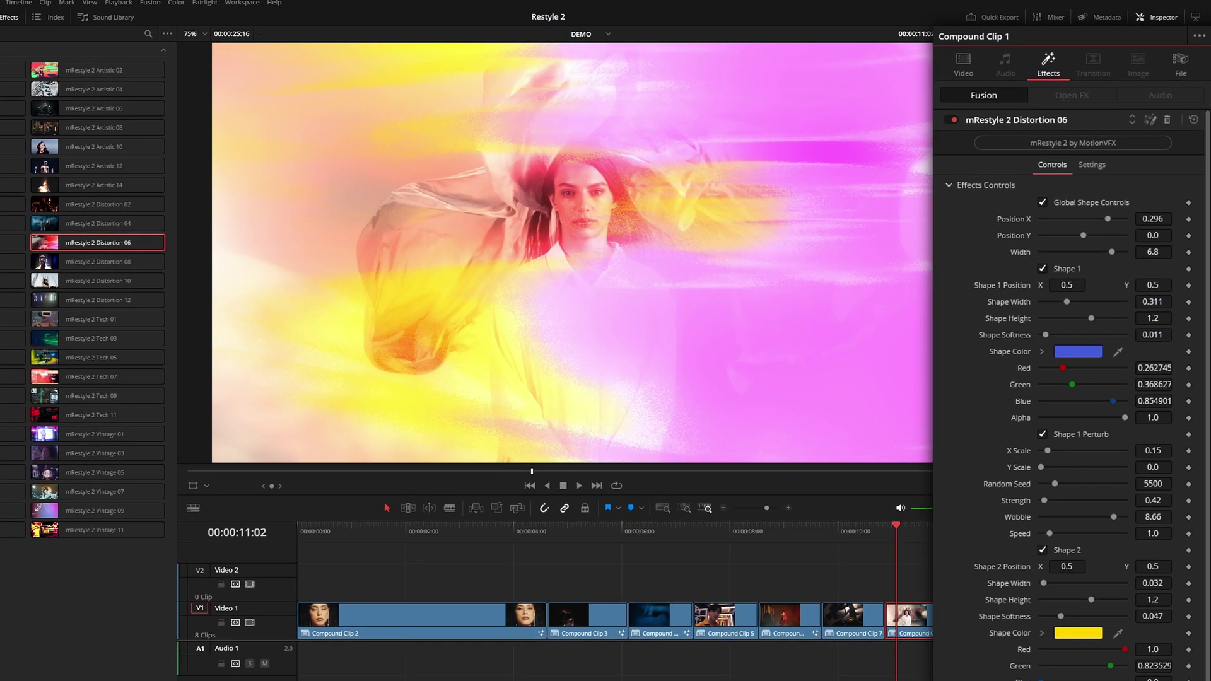
left_click(1042, 268)
left_click(1042, 267)
- Move Shape 1 X to 0.558 and Shape 2 to position 0.421, 0.542
mouse_move(1065, 285)
left_mouse_down()
mouse_move(1096, 285)
mouse_move(1079, 285)
left_mouse_up()
scroll(1064, 407, "down", 5)
left_click_drag(1066, 409, 1050, 391)
scroll(1065, 409, "down", 1)
left_click_drag(1152, 392, 1158, 392)
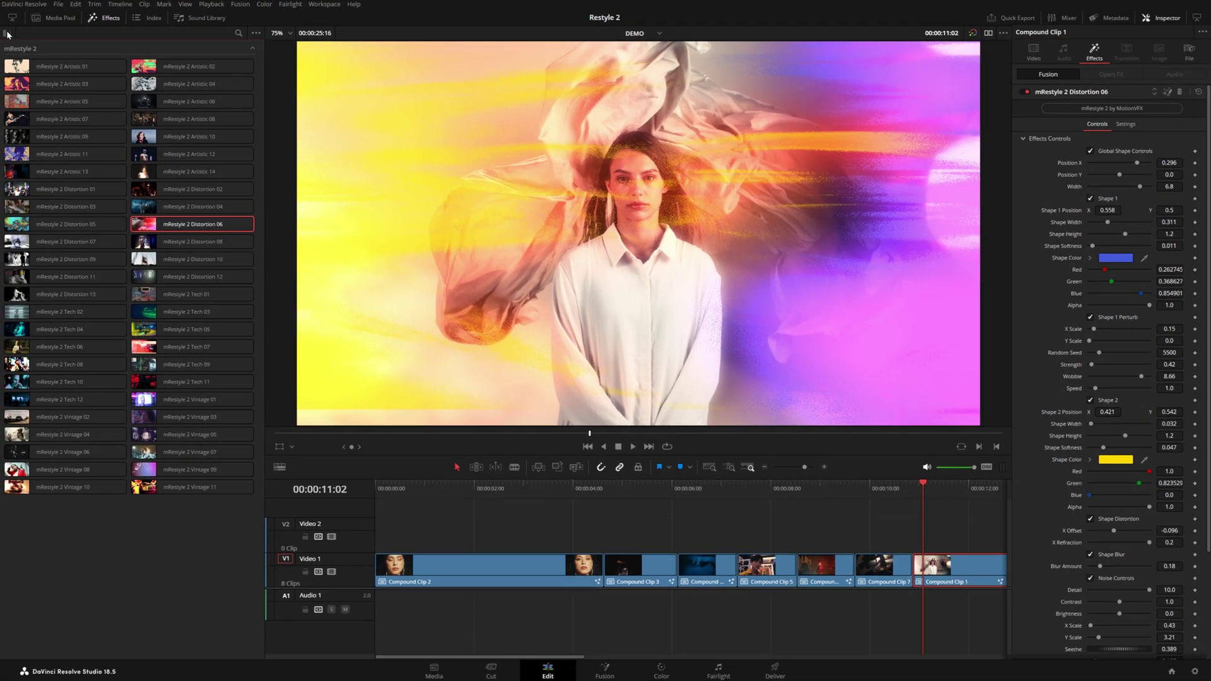
left_click(9, 33)
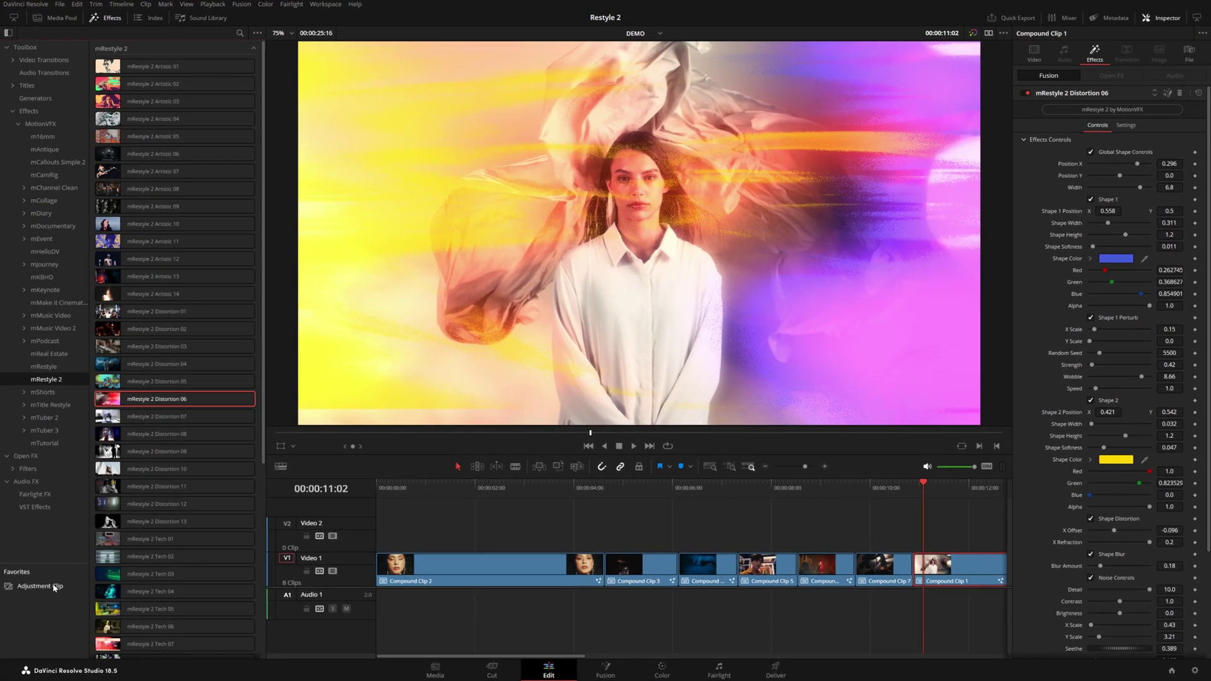
- Remove Distortion 06 from Compound Clip 1 and place an Adjustment Clip on Video 2 above it
left_click(1180, 93)
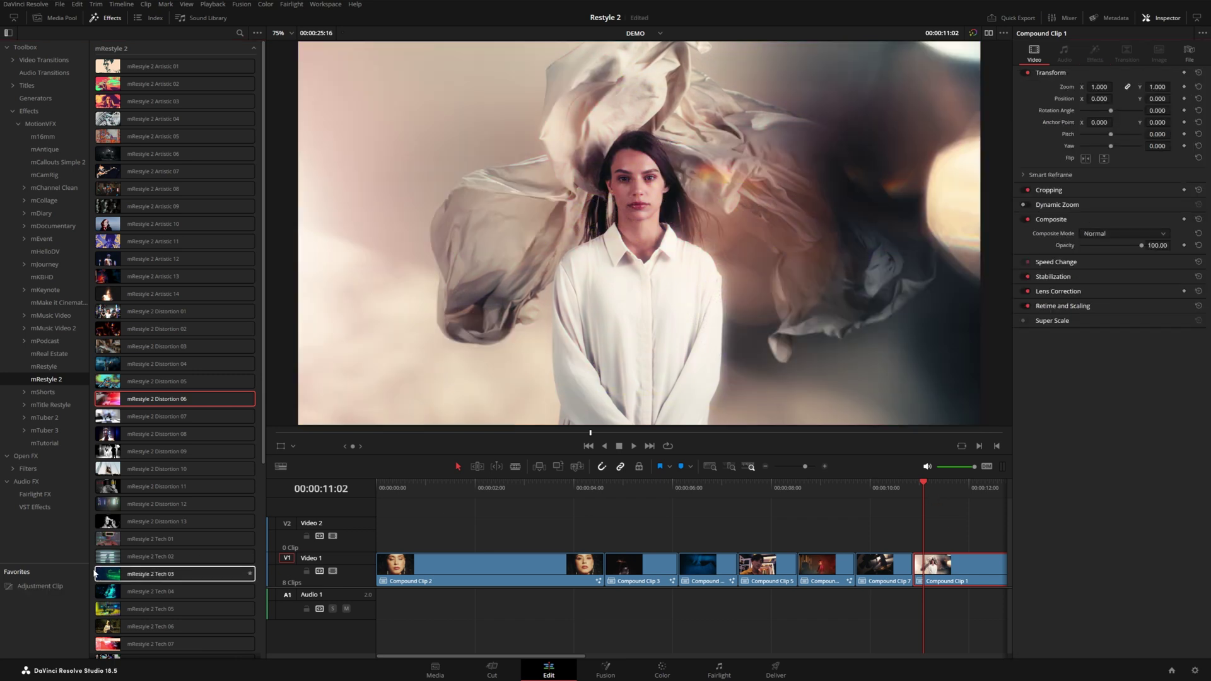
left_click_drag(40, 586, 876, 530)
left_click_drag(1005, 531, 934, 531)
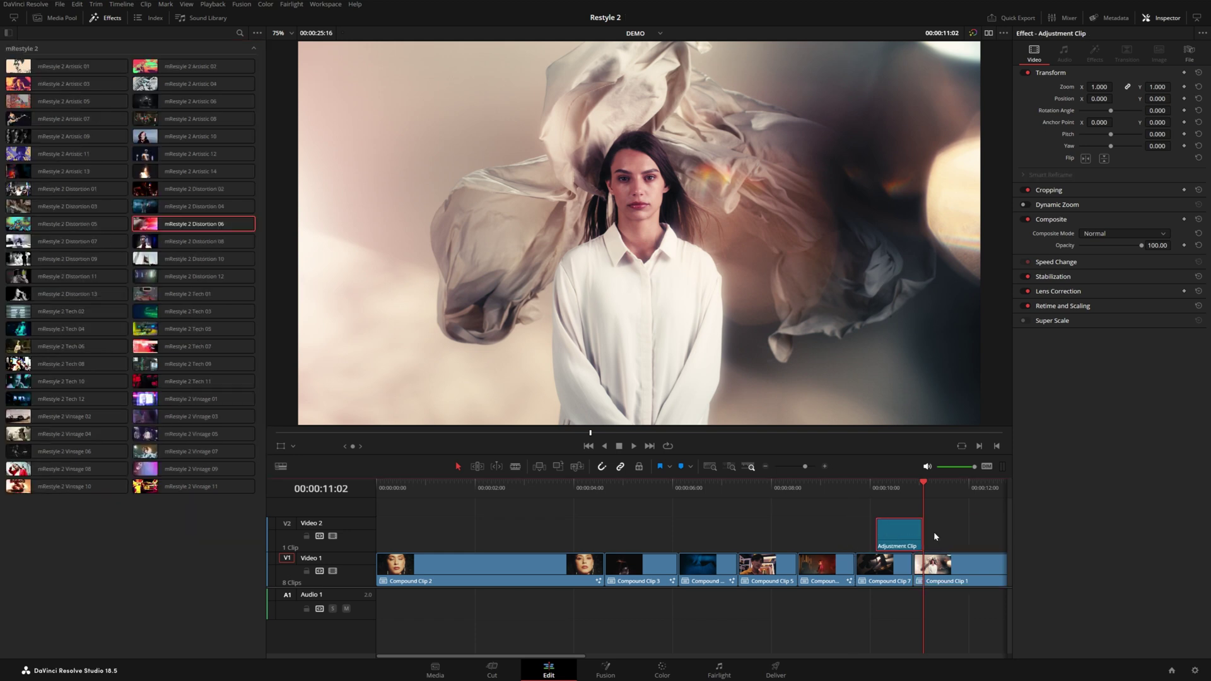
scroll(839, 534, "right", 5)
mouse_move(742, 536)
left_mouse_down()
mouse_move(771, 537)
mouse_move(760, 538)
left_mouse_up()
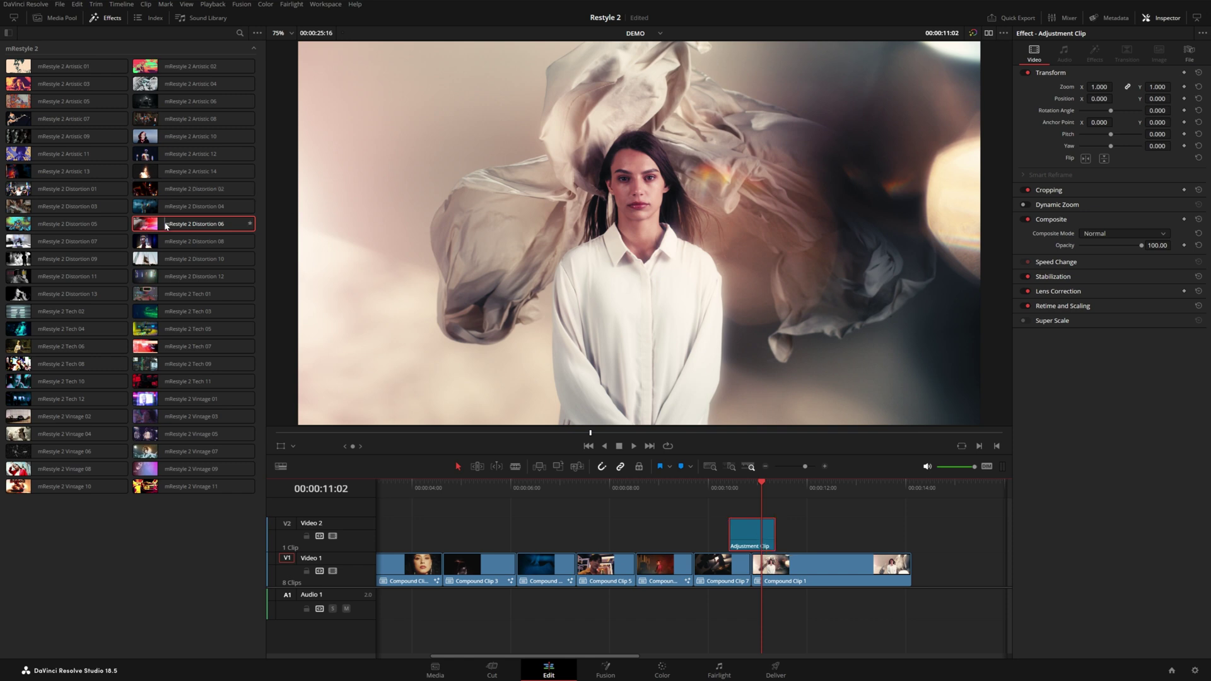
- Apply Distortion 06 to the Adjustment Clip and preview it at 00:00:10:10
left_click_drag(166, 226, 748, 512)
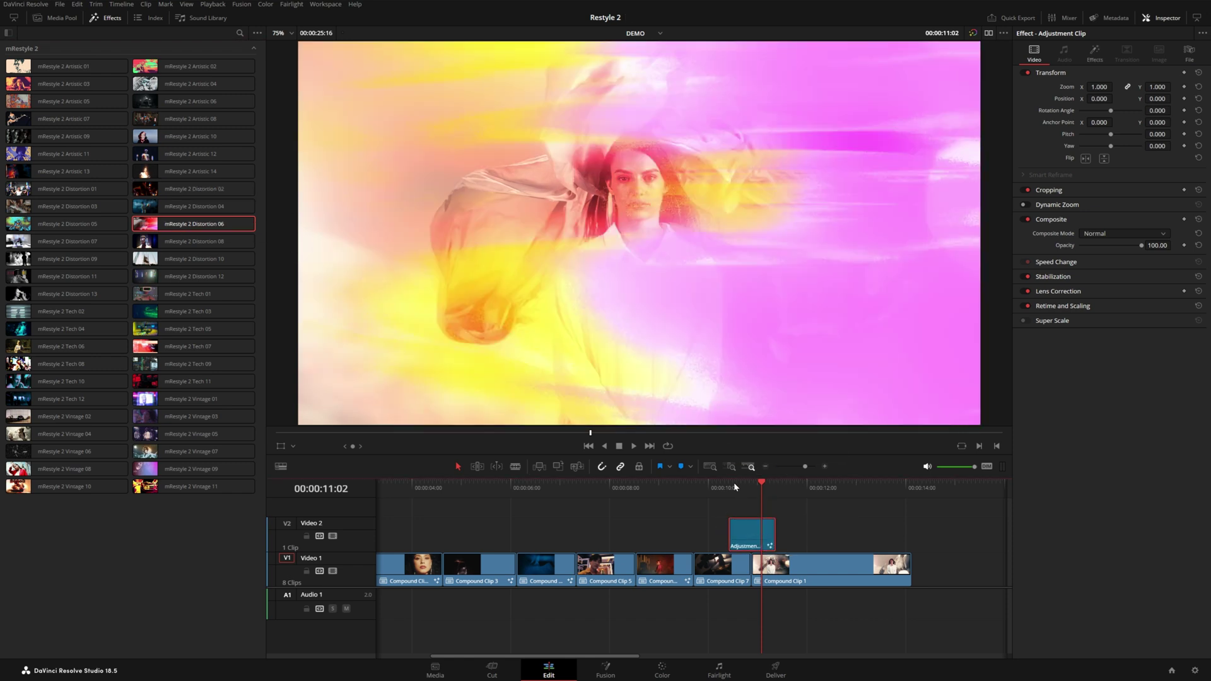
left_click(730, 486)
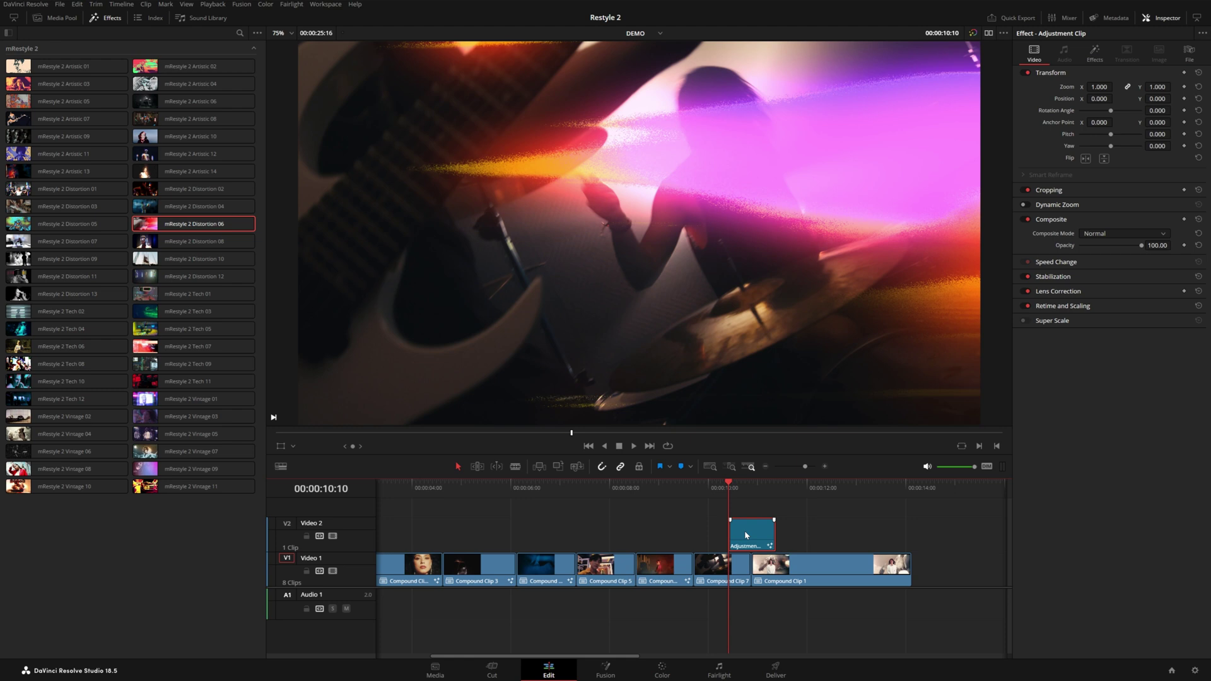
left_click(736, 571)
left_click(771, 571)
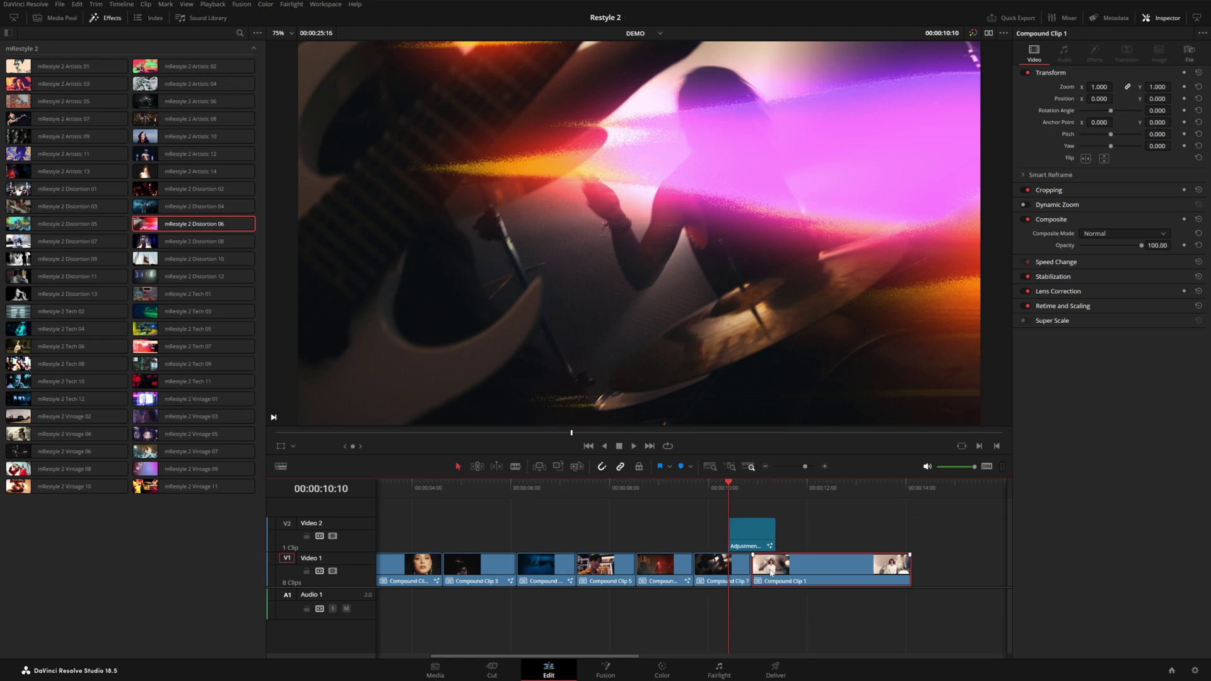
left_click(748, 533)
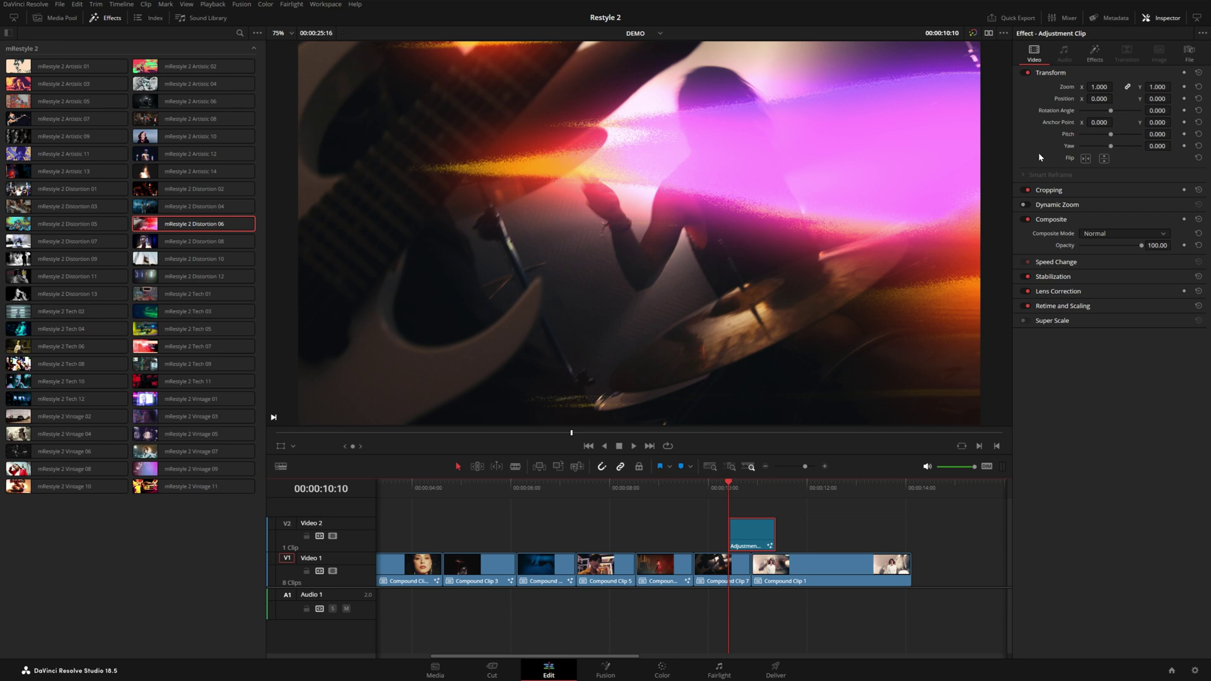
- Push the adjustment clip's Shape 1 Position X to -0.045 and shift Shape 2 further right
left_click(1095, 54)
left_click_drag(1111, 219, 1196, 215)
left_click_drag(1107, 412, 1194, 413)
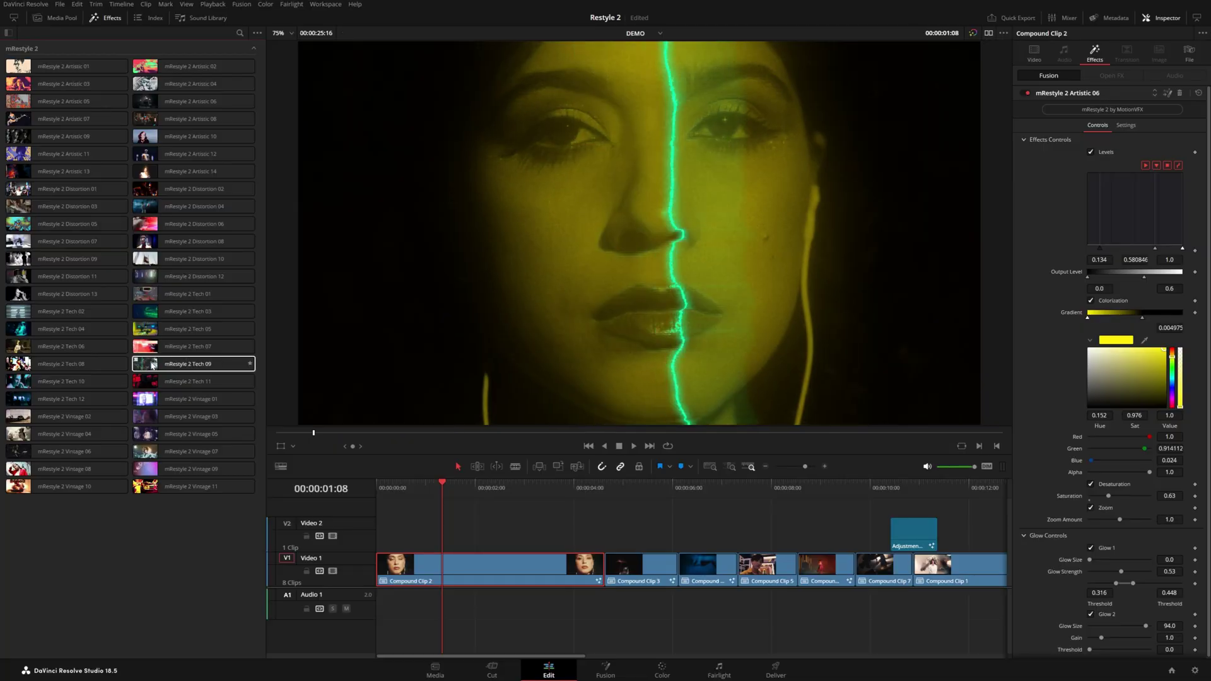
- Add mRestyle 2 Tech 09 to Compound Clip 2, preview to 00:00:01:22, and collapse Artistic 06
left_click(179, 364)
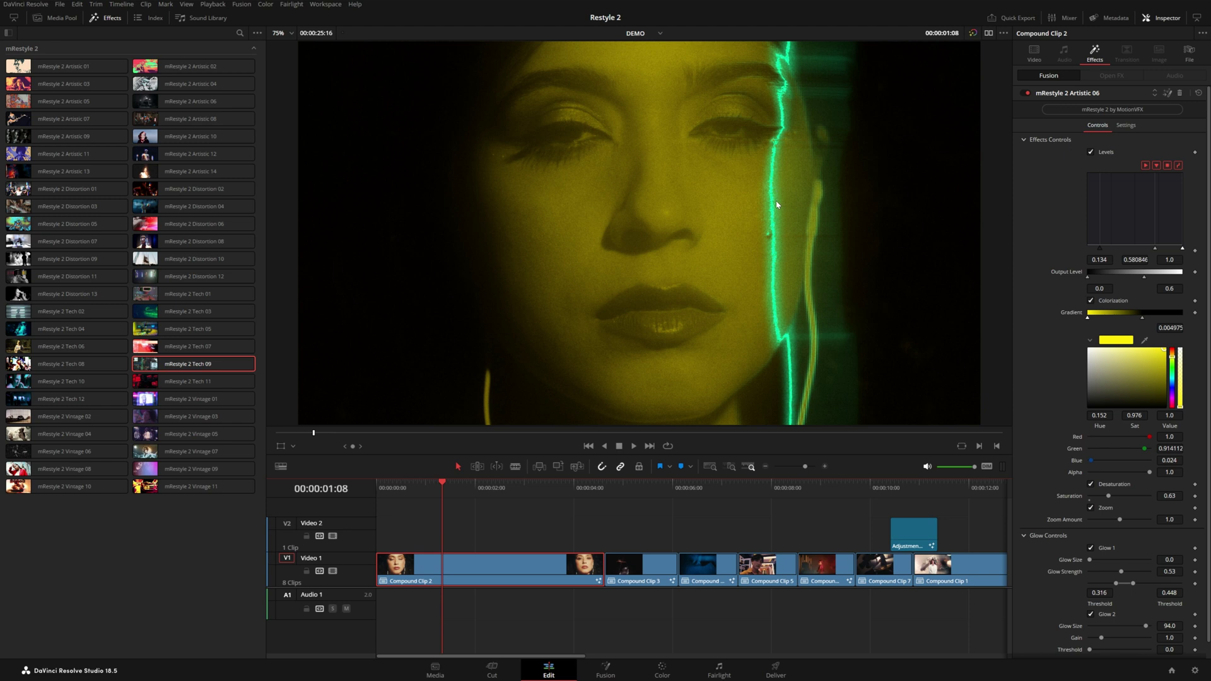
left_click(410, 487)
key("space")
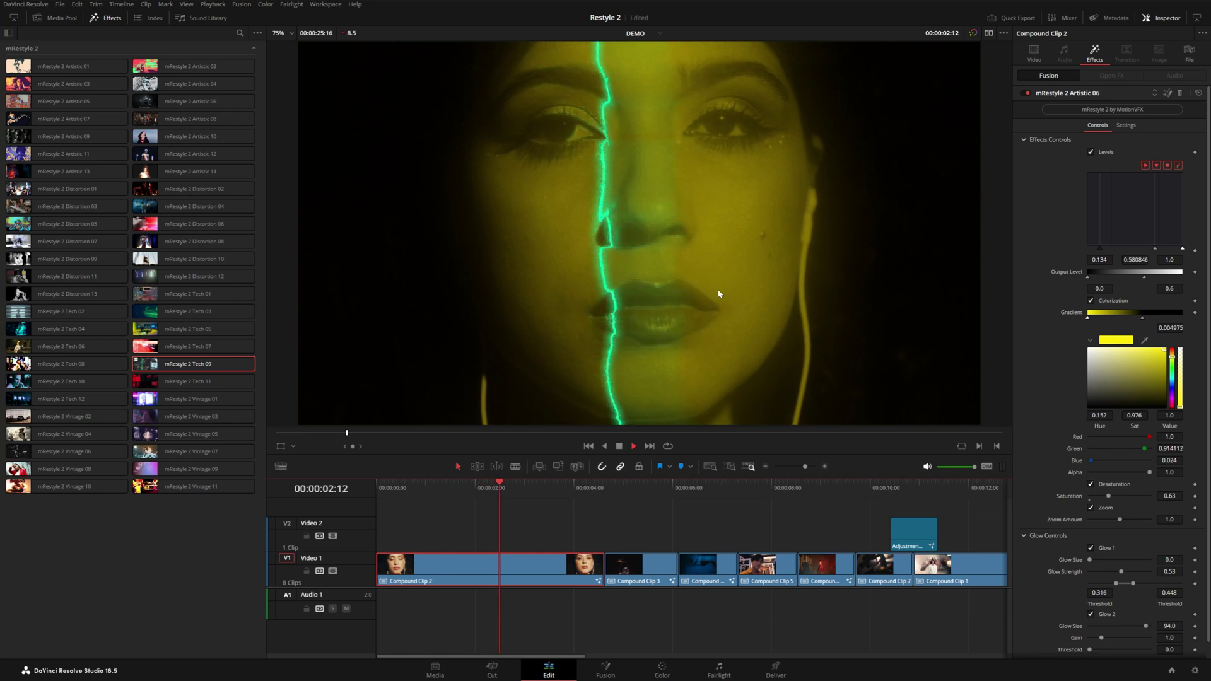
left_click(477, 484)
left_click_drag(478, 486, 472, 485)
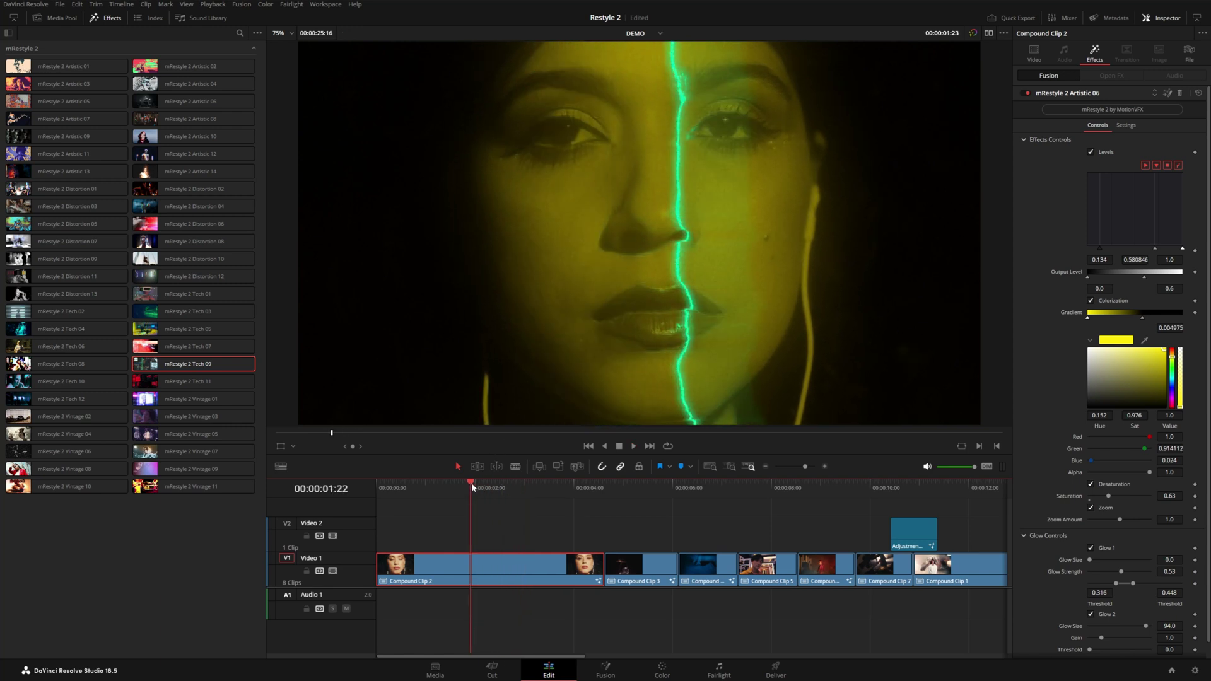
scroll(708, 255, "up", 6)
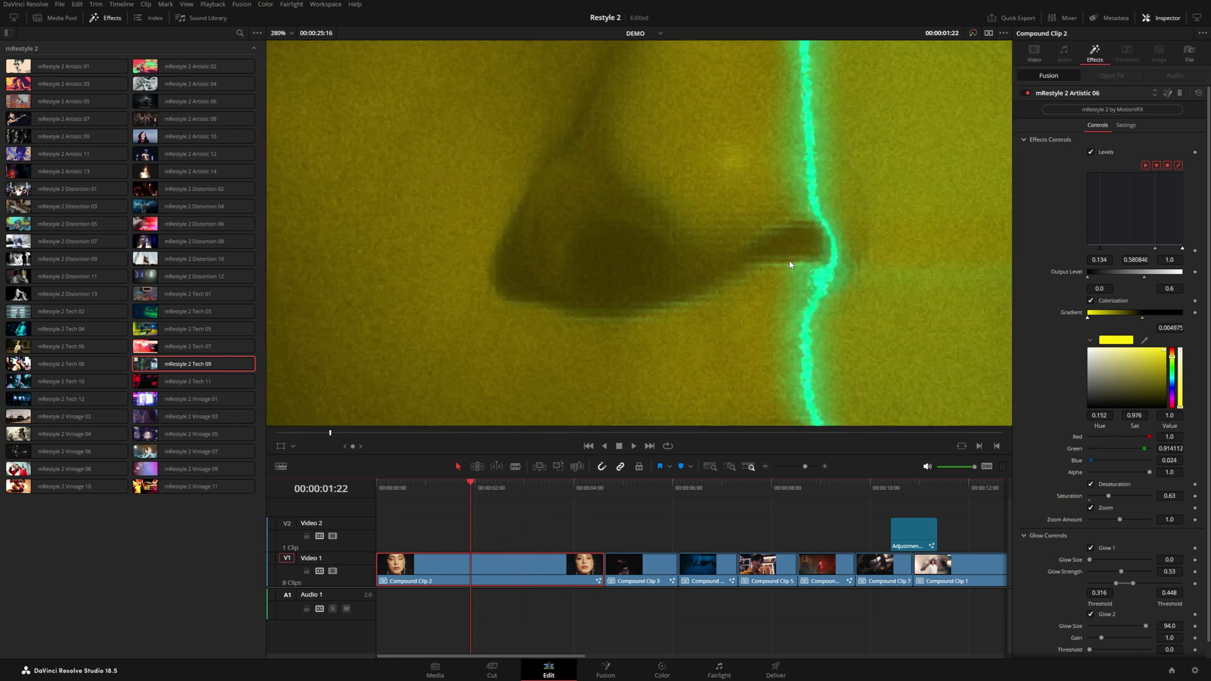
left_click(1067, 93)
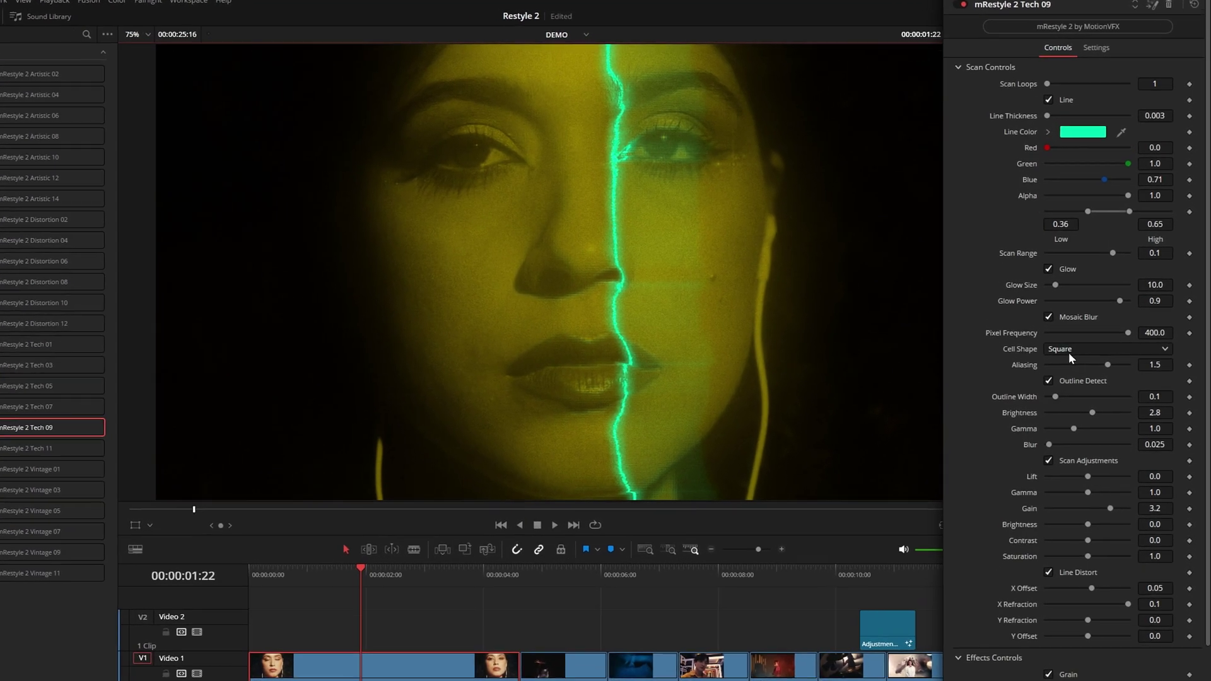
- Set Tech 09's Cell Shape to Hexagon and lower Pixel Frequency to 141.9
left_click(1068, 287)
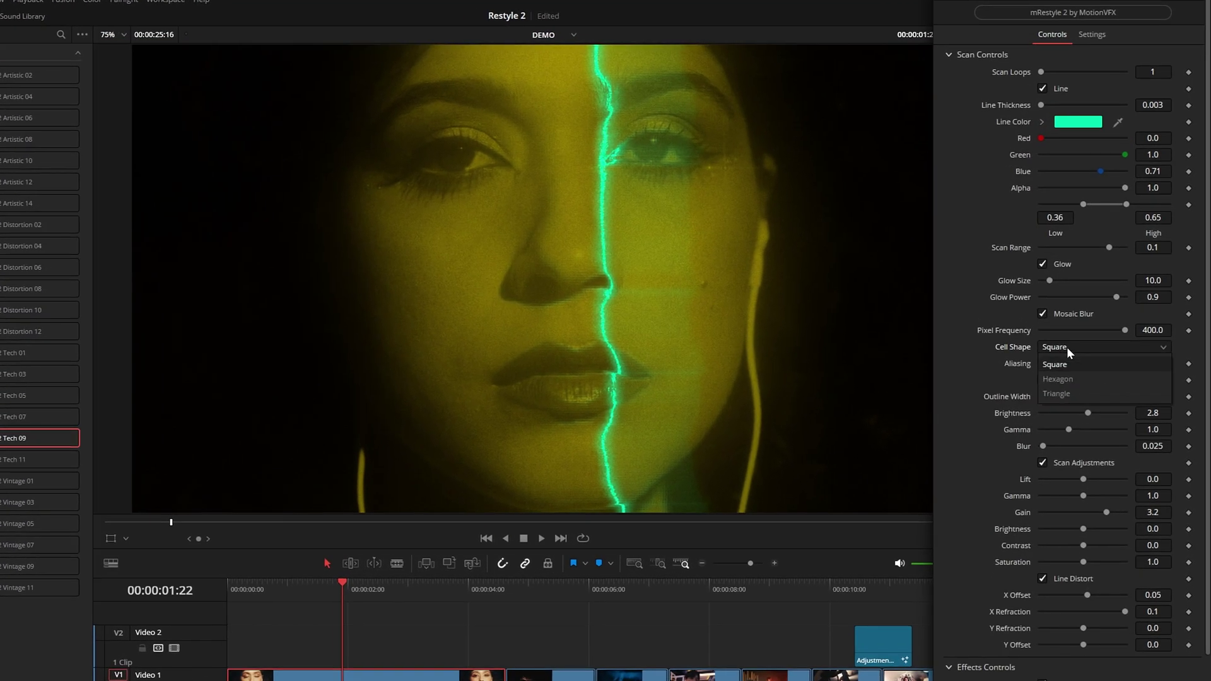
key("Down")
key("Down")
key("Return")
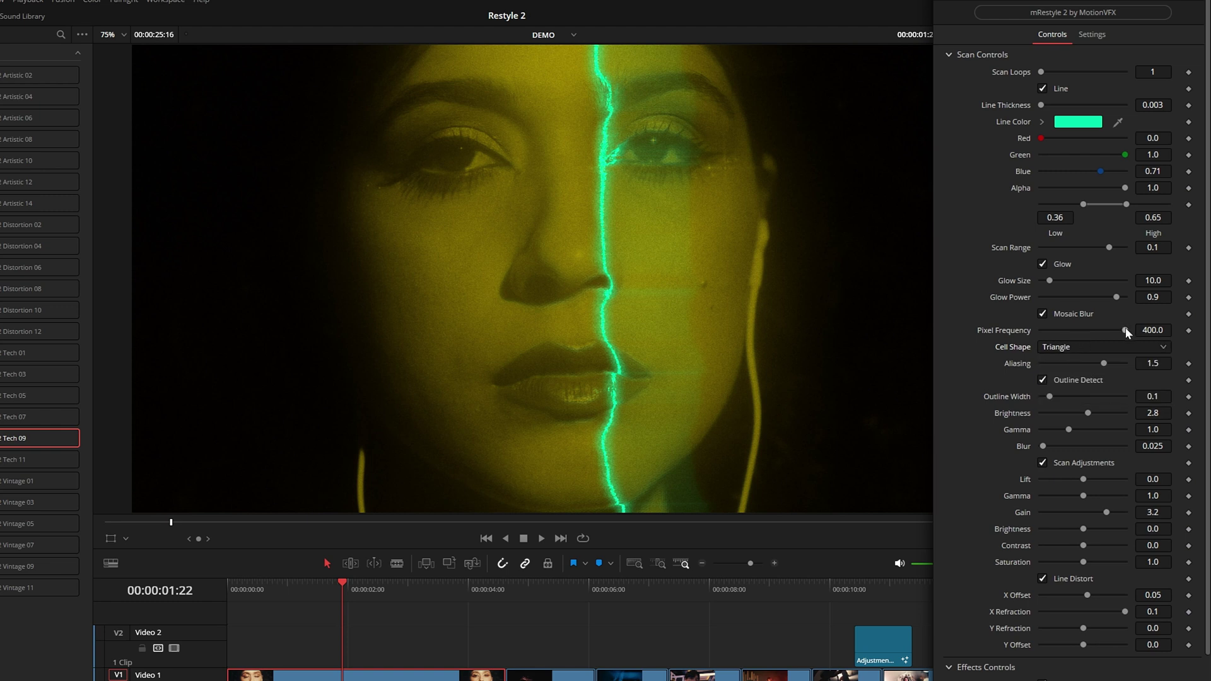
left_click_drag(1124, 328, 1099, 330)
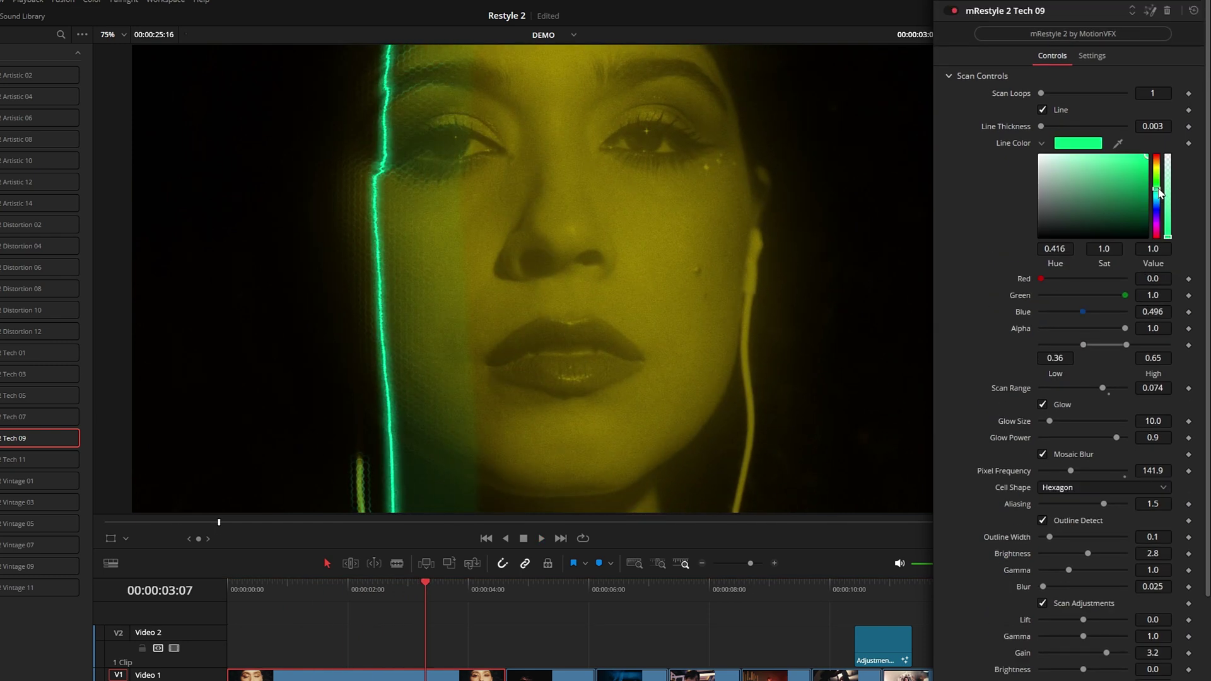
- Make the scan line yellow, set Scan Loops to 2, and replay from the start
scroll(1162, 242, "up", 3)
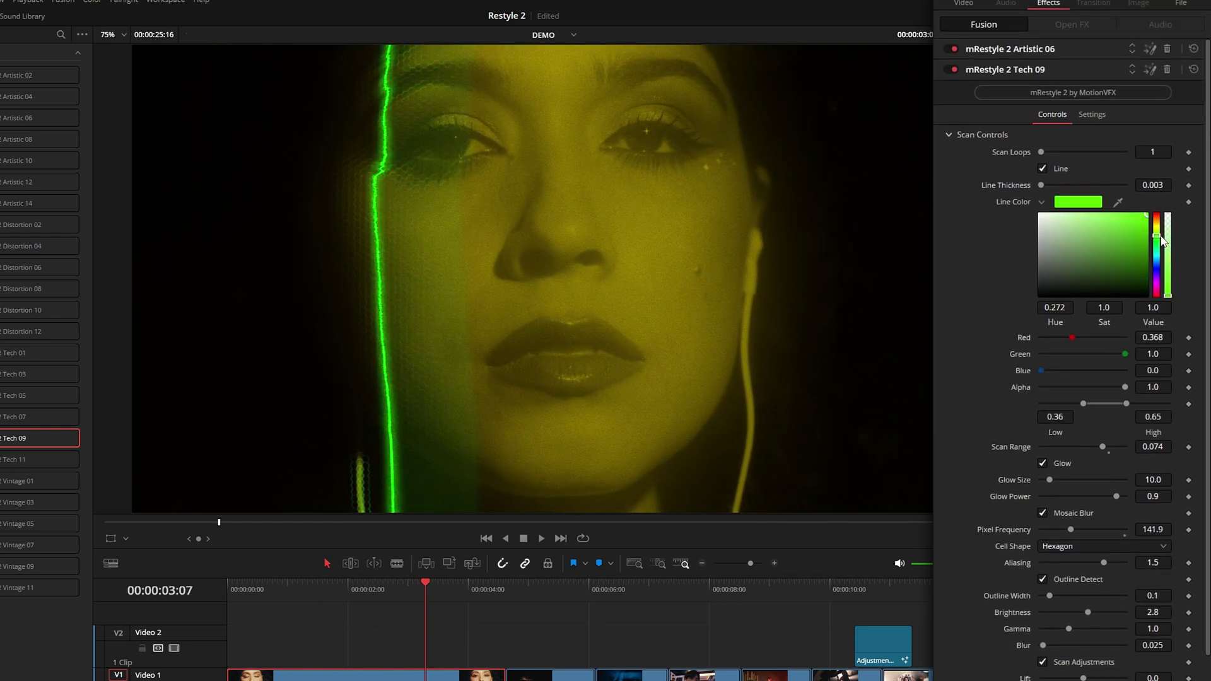
scroll(1162, 241, "up", 2)
left_click_drag(1164, 309, 1166, 302)
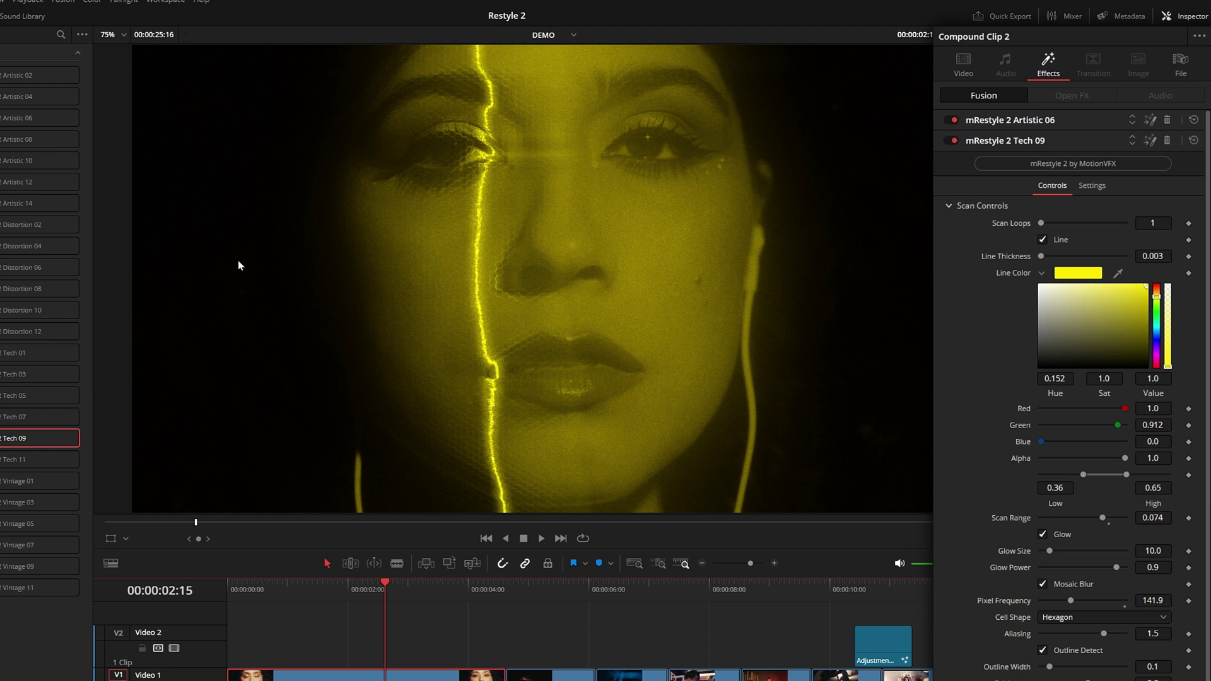
left_click(1153, 222)
key("BackSpace")
type("2")
key("Tab")
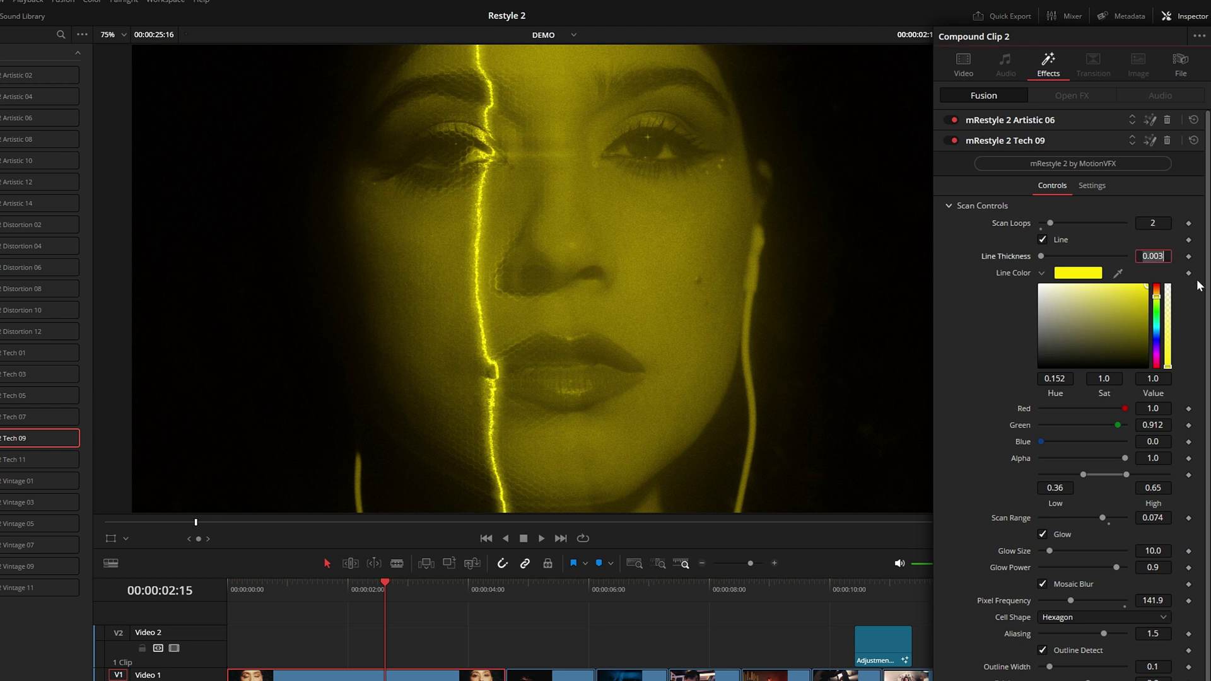
key("Home")
key("space")
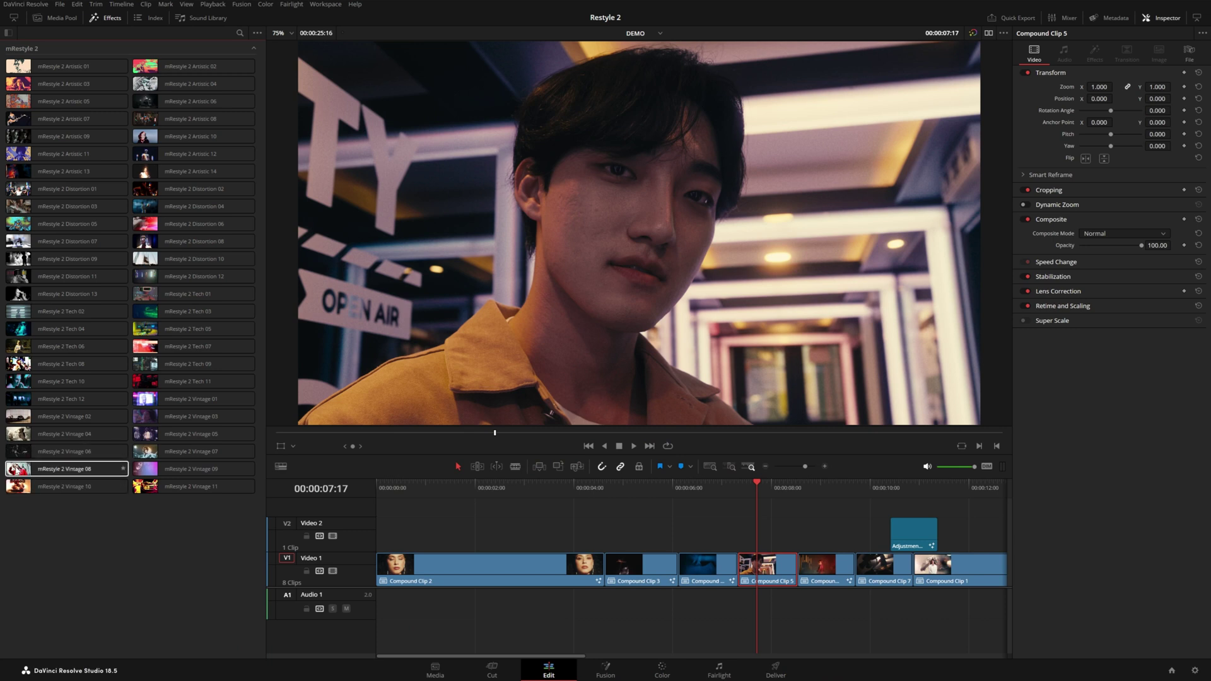
- Apply mRestyle 2 Vintage 08 to Compound Clip 5 and lower its Texture Offset
mouse_move(43, 471)
left_click_drag(53, 470, 782, 583)
left_click(1095, 54)
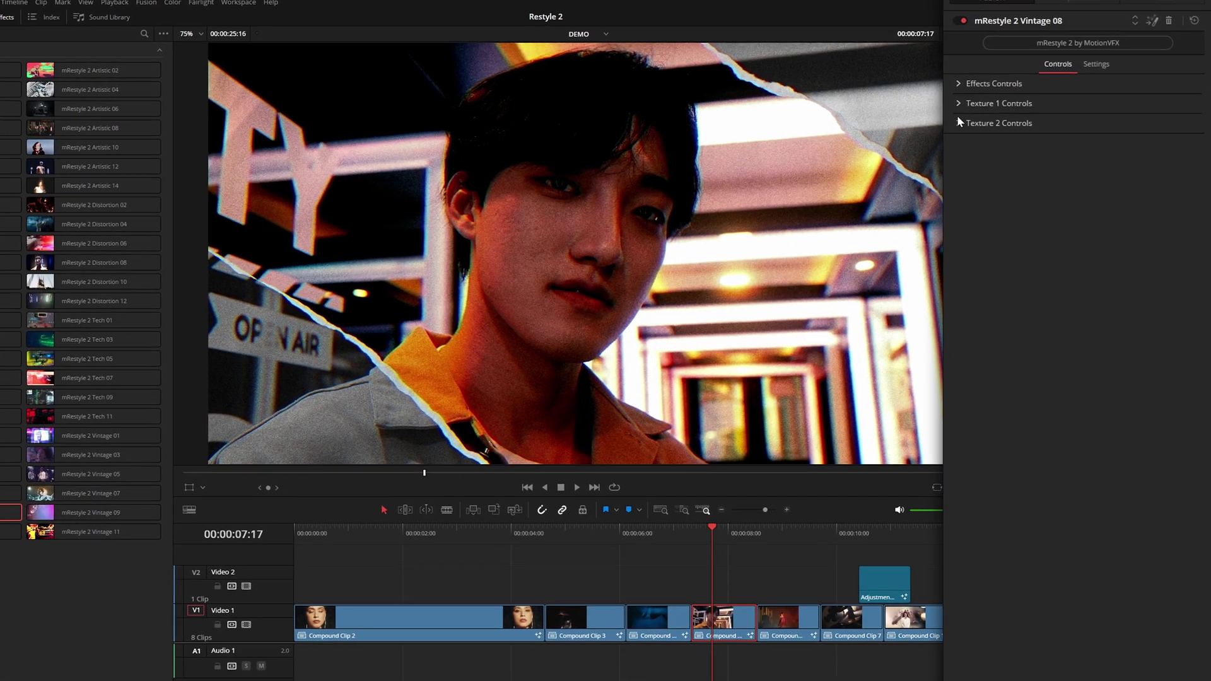
left_click(1013, 157)
left_click(1008, 141)
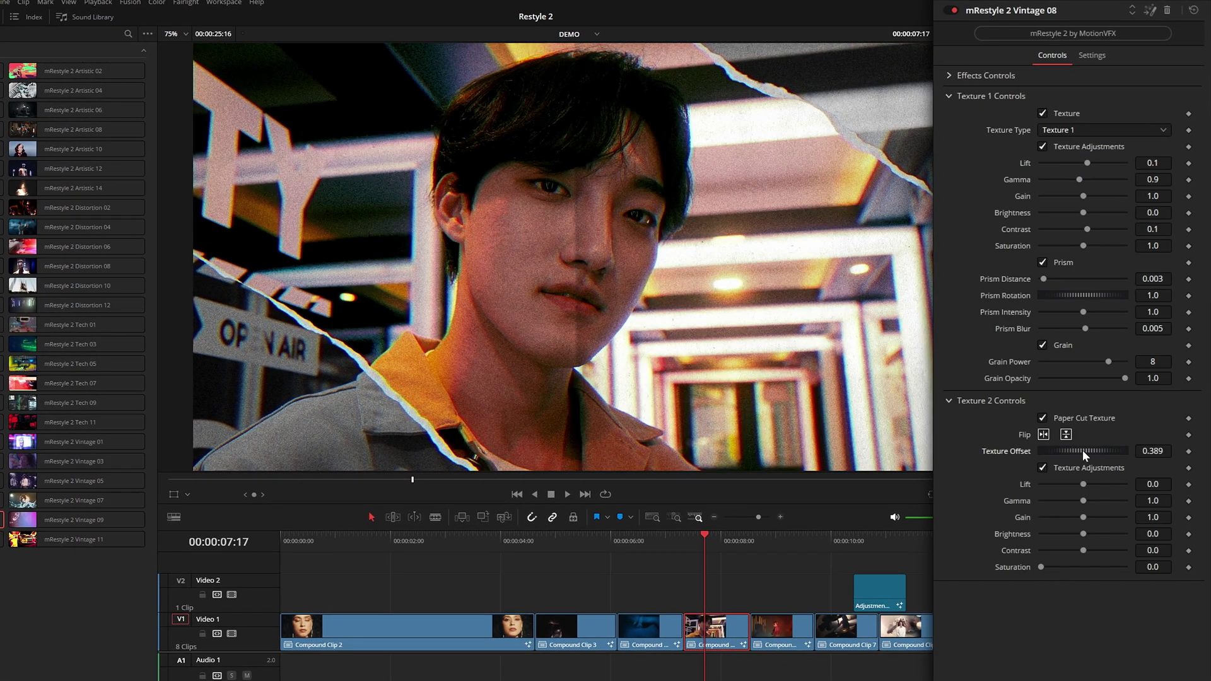
left_click_drag(1077, 449, 1015, 459)
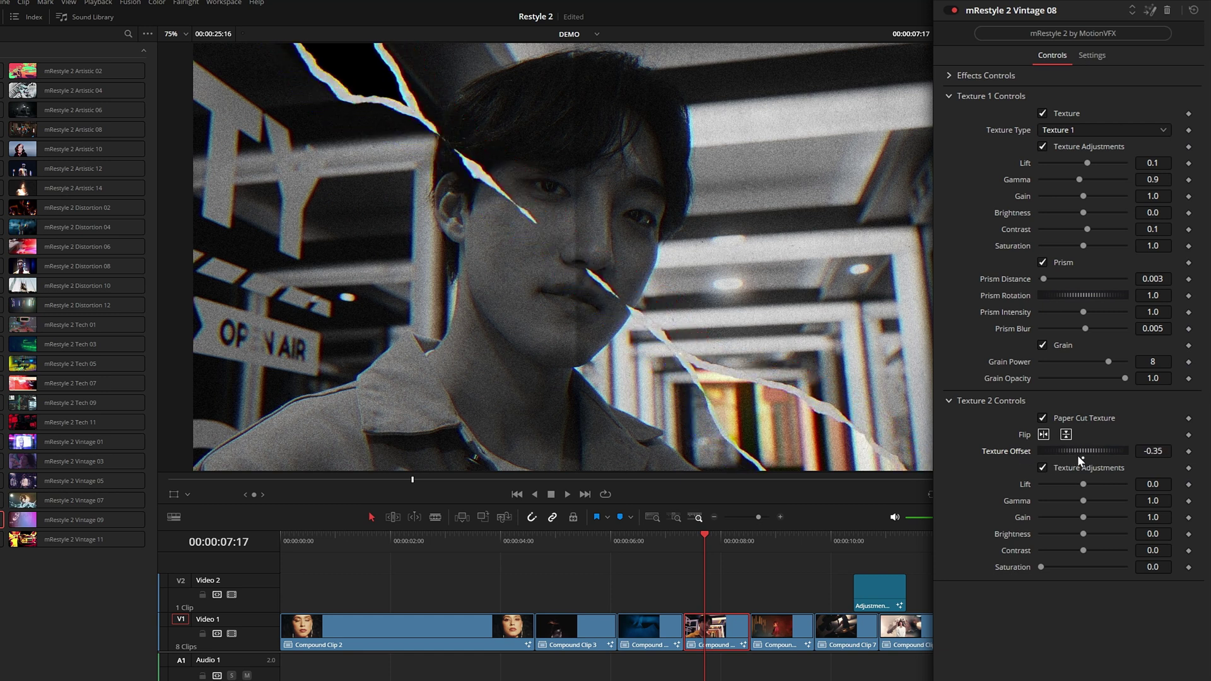
- Keyframe Texture Offset at 07:08 and a later frame, play it back, then add an adjustment clip
left_click(684, 540)
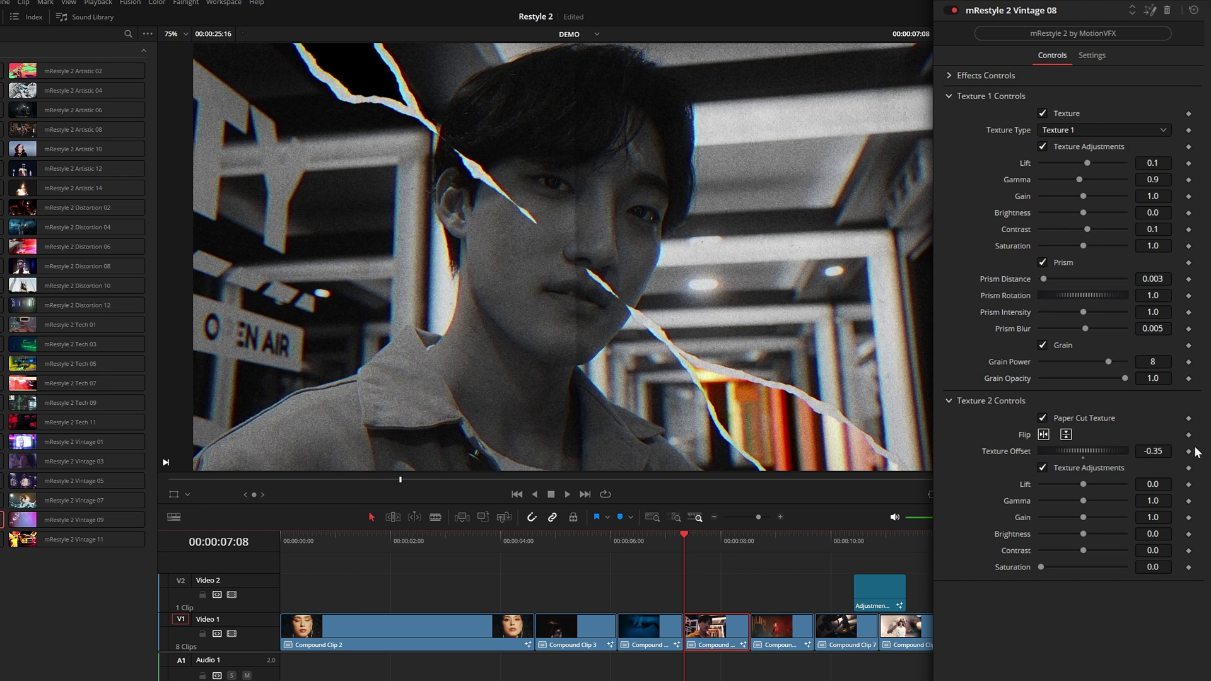
left_click(1189, 451)
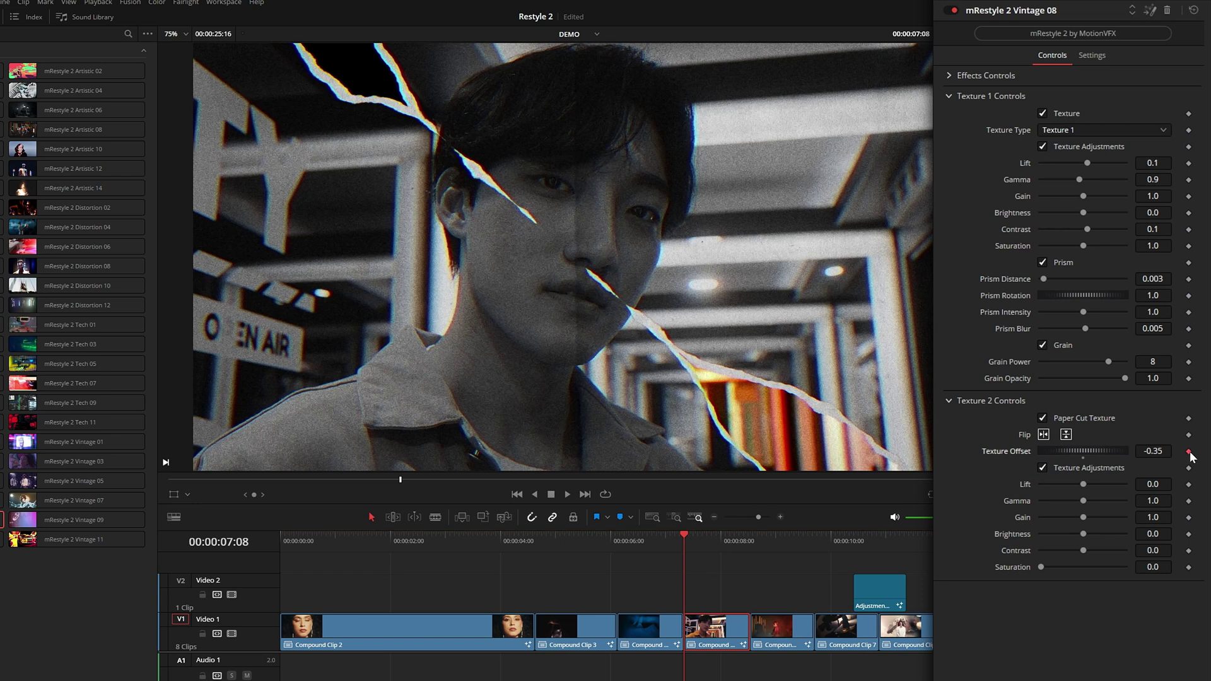
left_click(735, 539)
left_click_drag(1072, 451, 1191, 454)
left_click(682, 541)
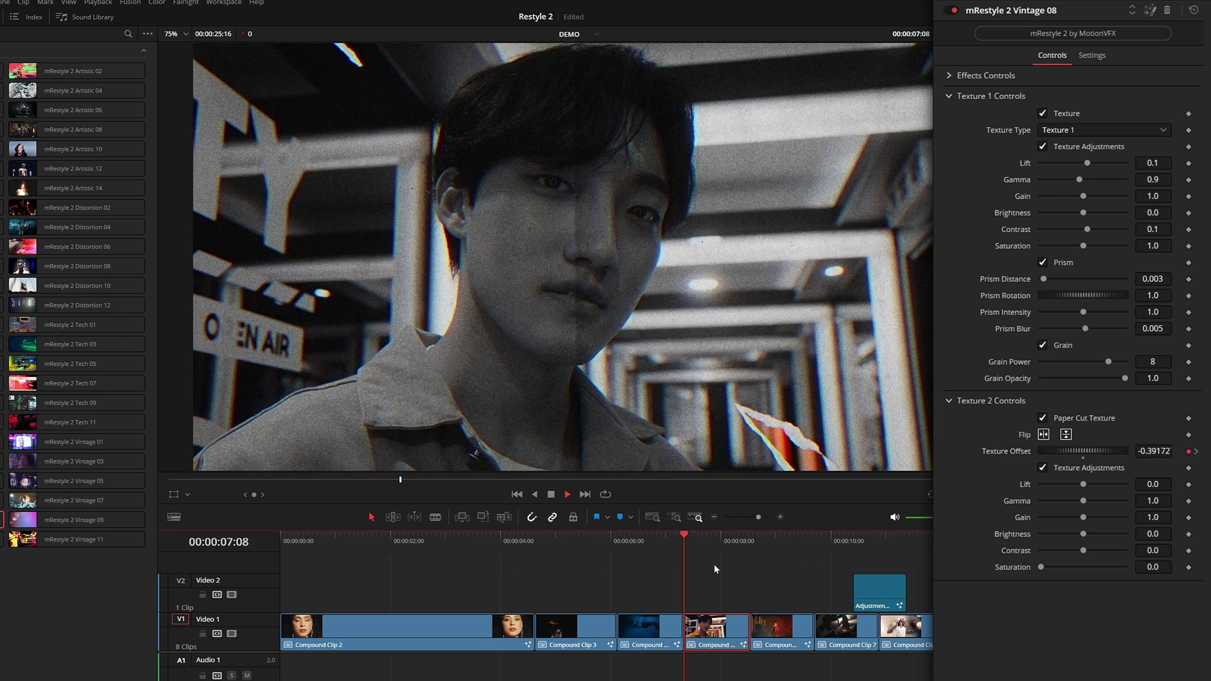
key("space")
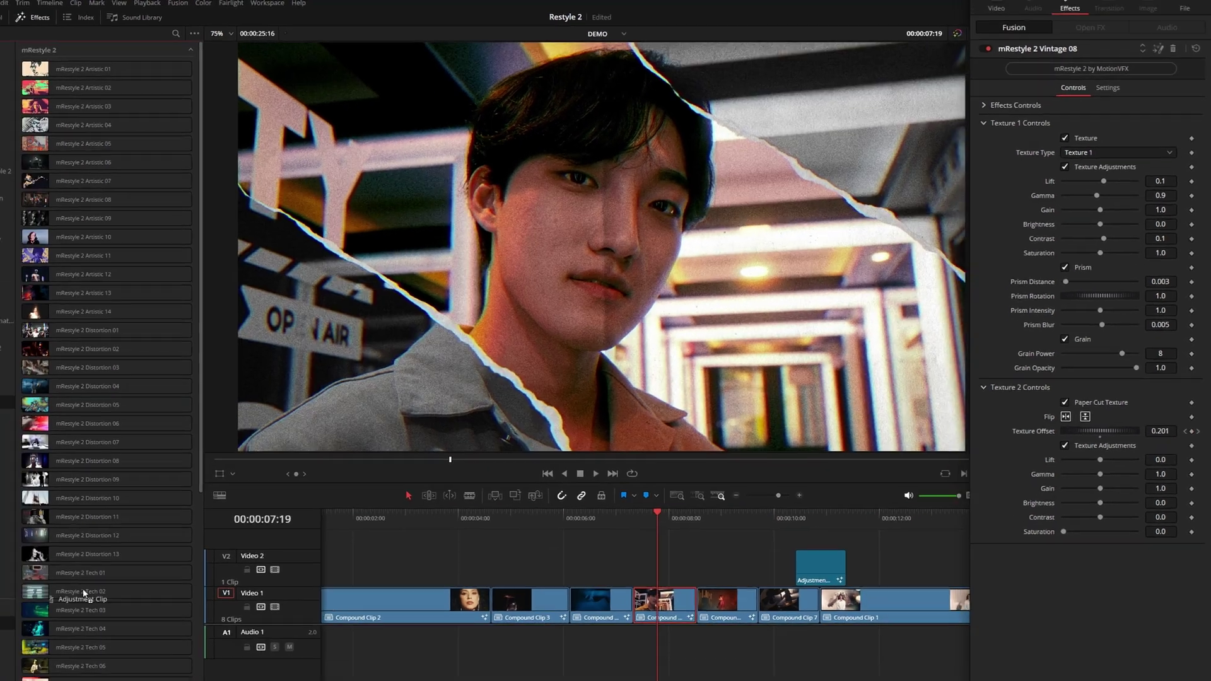
left_click_drag(83, 593, 632, 568)
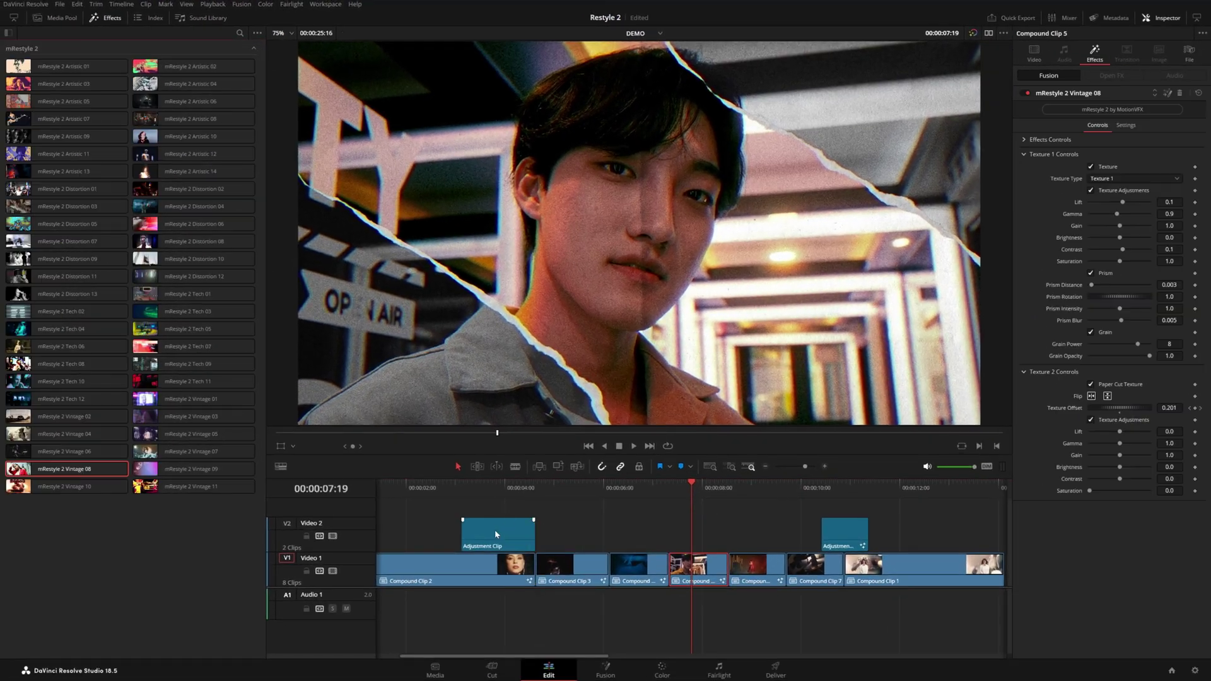
- Slide the adjustment clip over Compound Clip 5 and paste that clip's Vintage 08 attributes onto it
left_click_drag(447, 562, 676, 544)
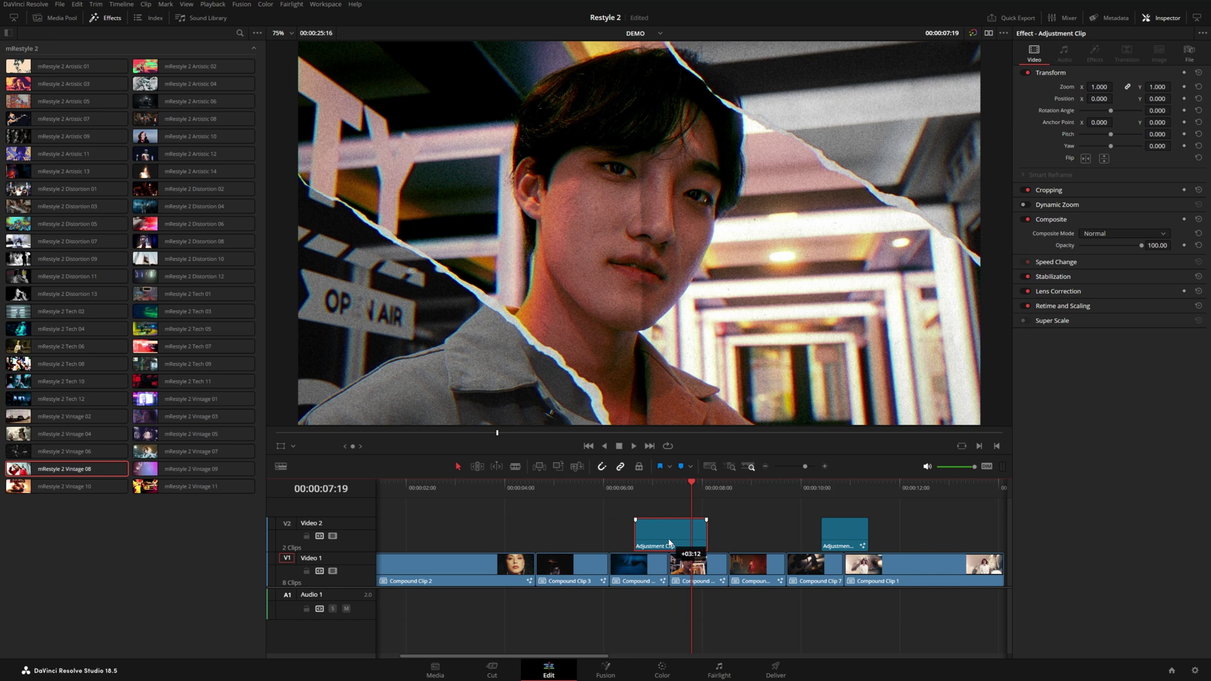
left_click(678, 569)
key("ctrl+c")
left_click(681, 545)
right_click(681, 545)
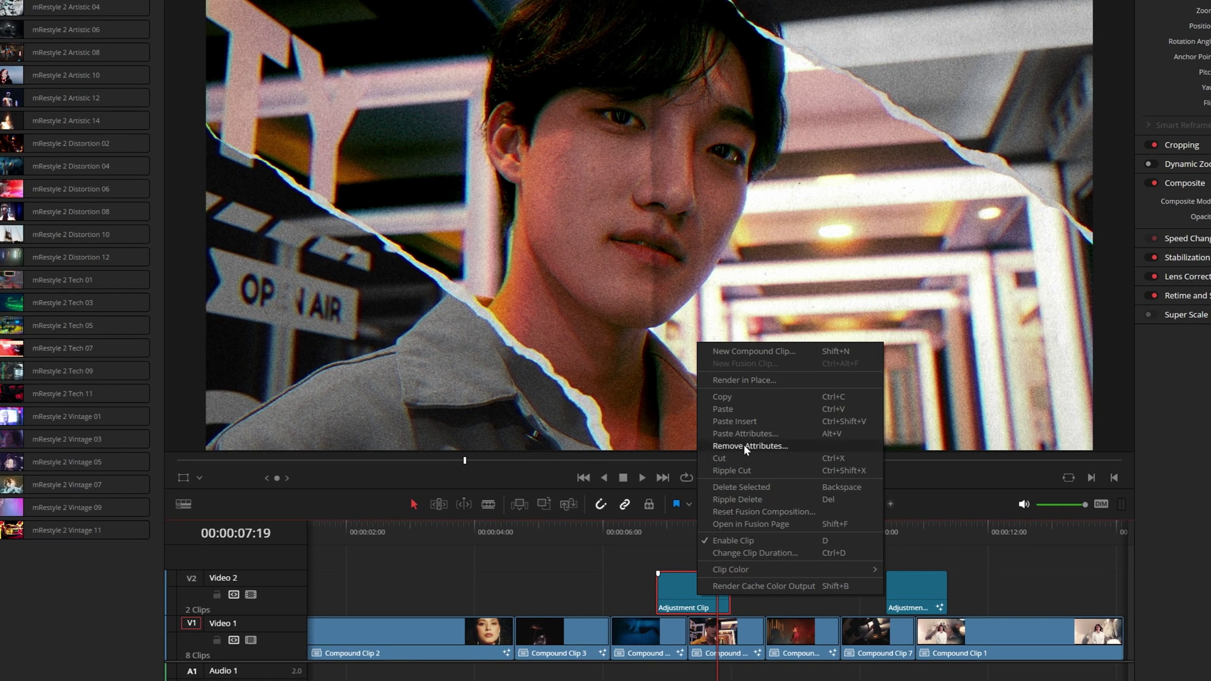
left_click(745, 434)
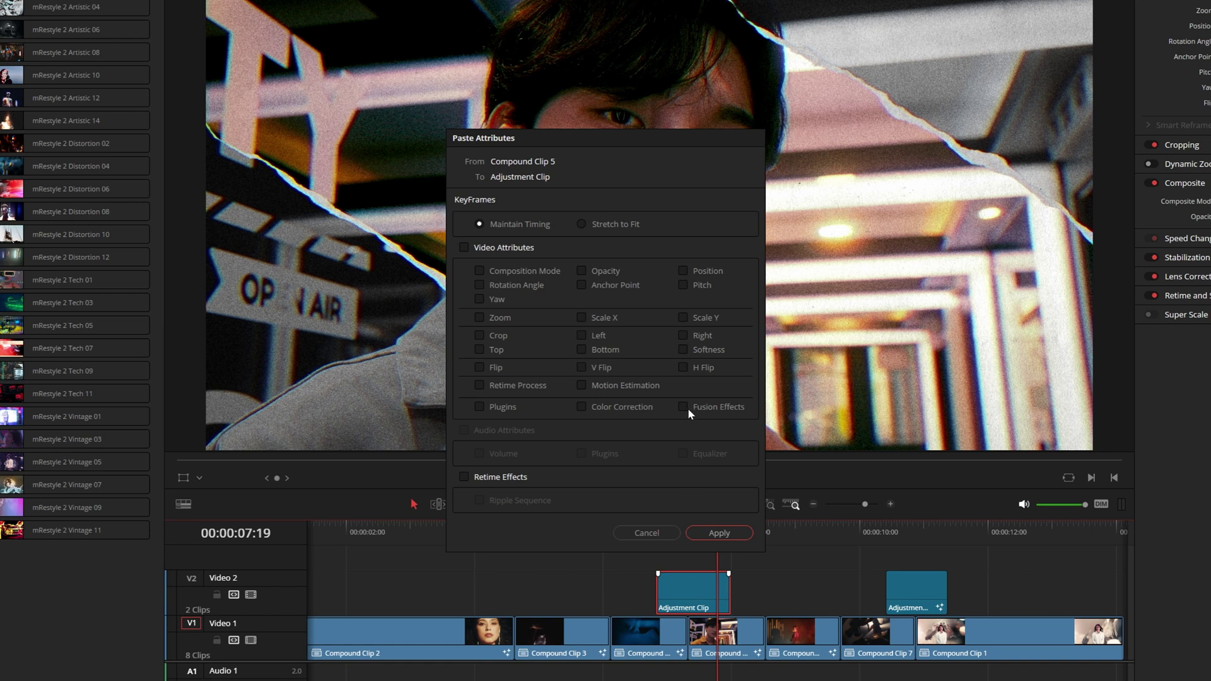
left_click(690, 531)
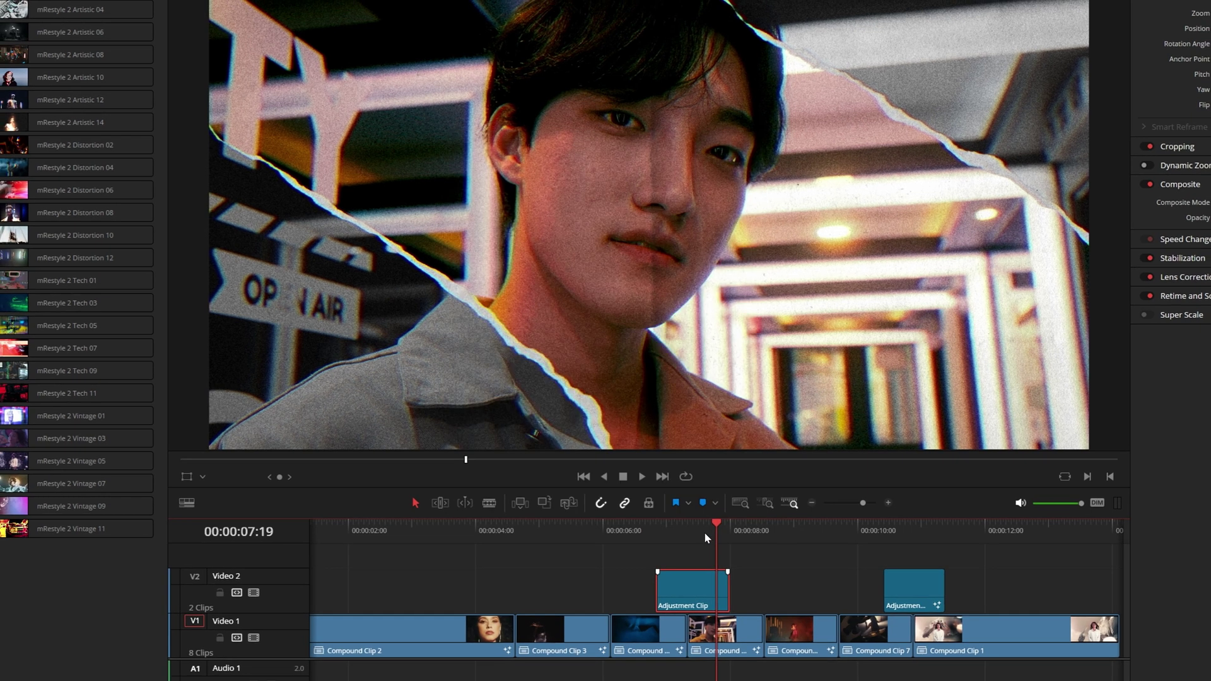
- Delete Vintage 08 from Compound Clip 5 and play back the adjustment clip from about 06:19
left_click(701, 647)
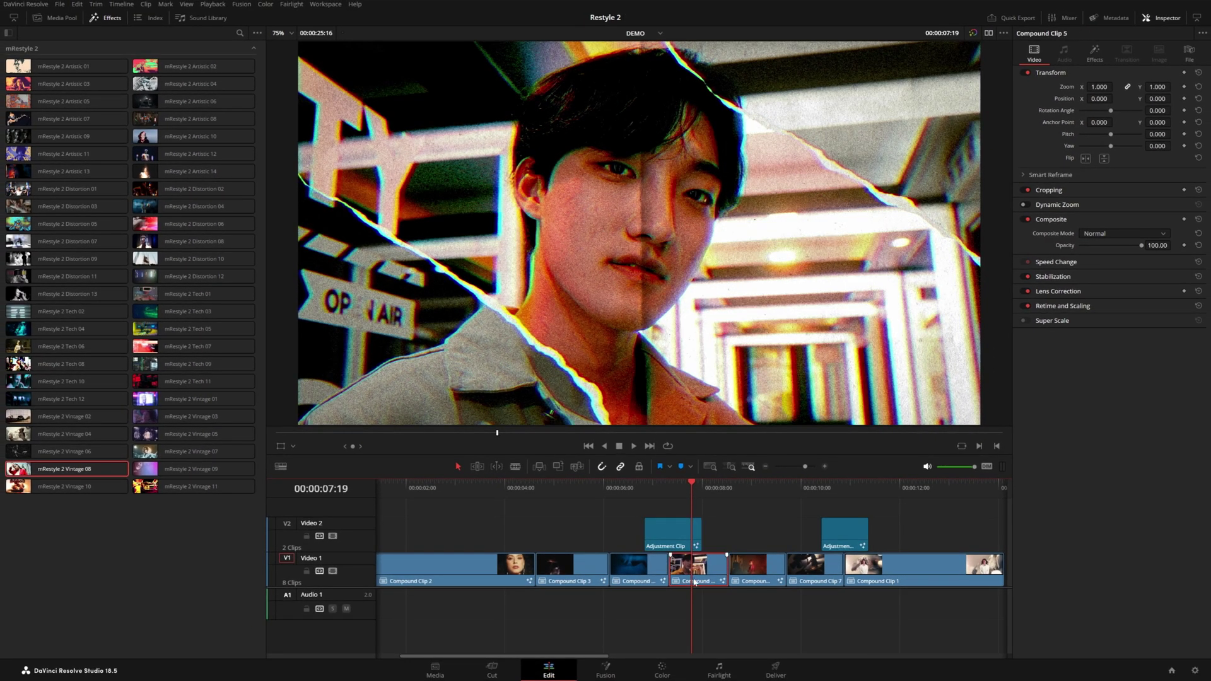
left_click(1100, 54)
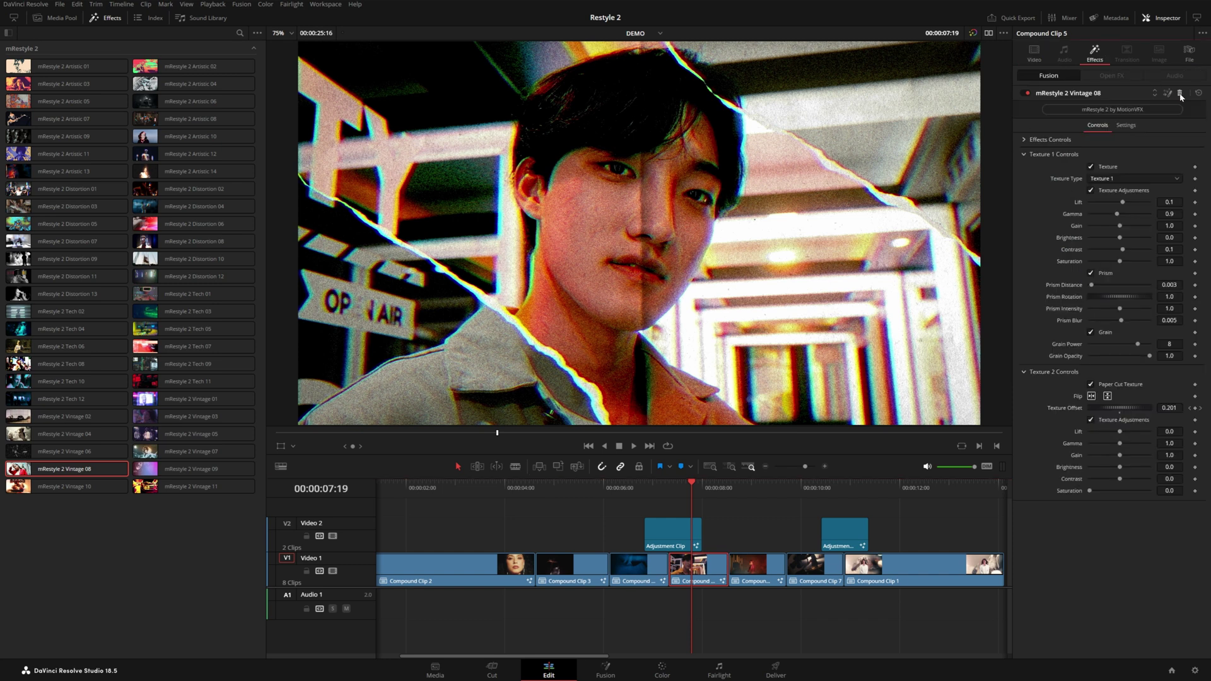
left_click(1178, 93)
left_click(648, 490)
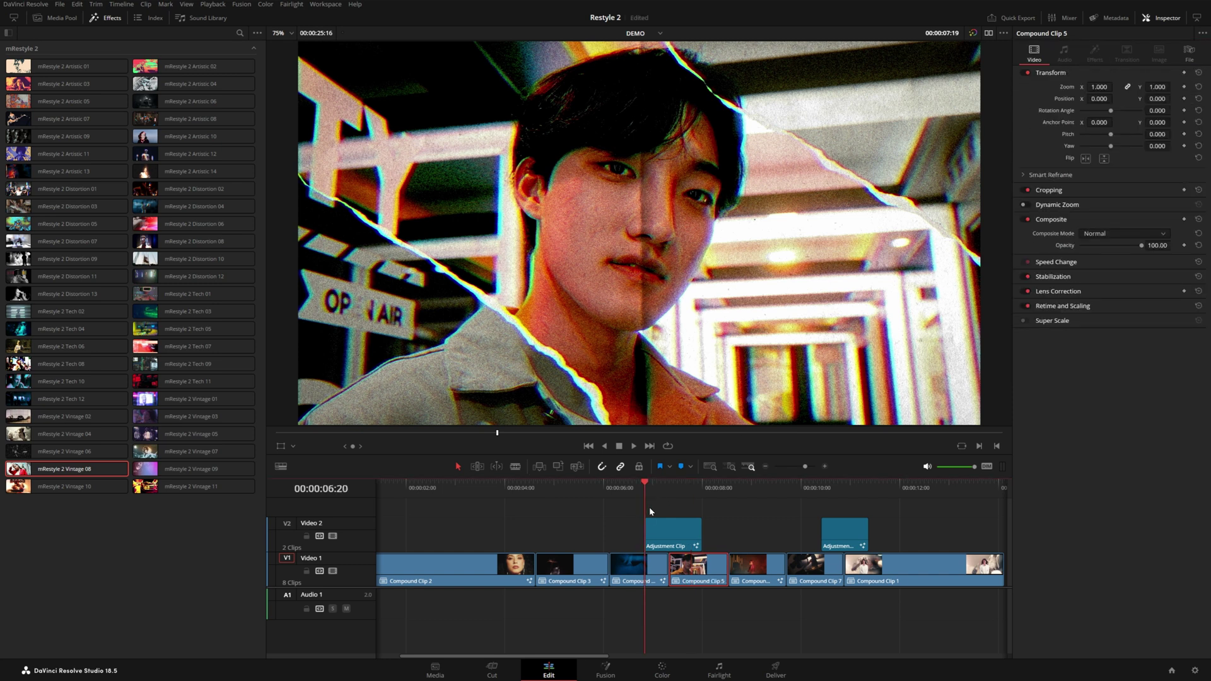
left_click(668, 532)
key("space")
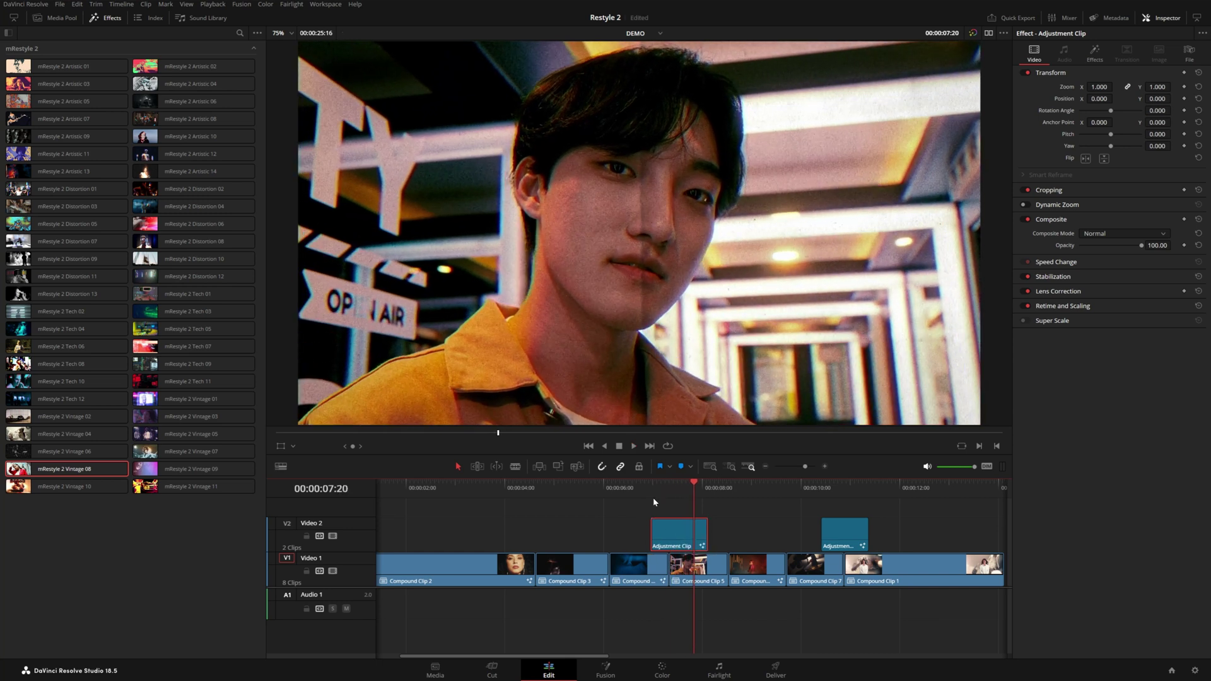
left_click_drag(653, 490, 688, 524)
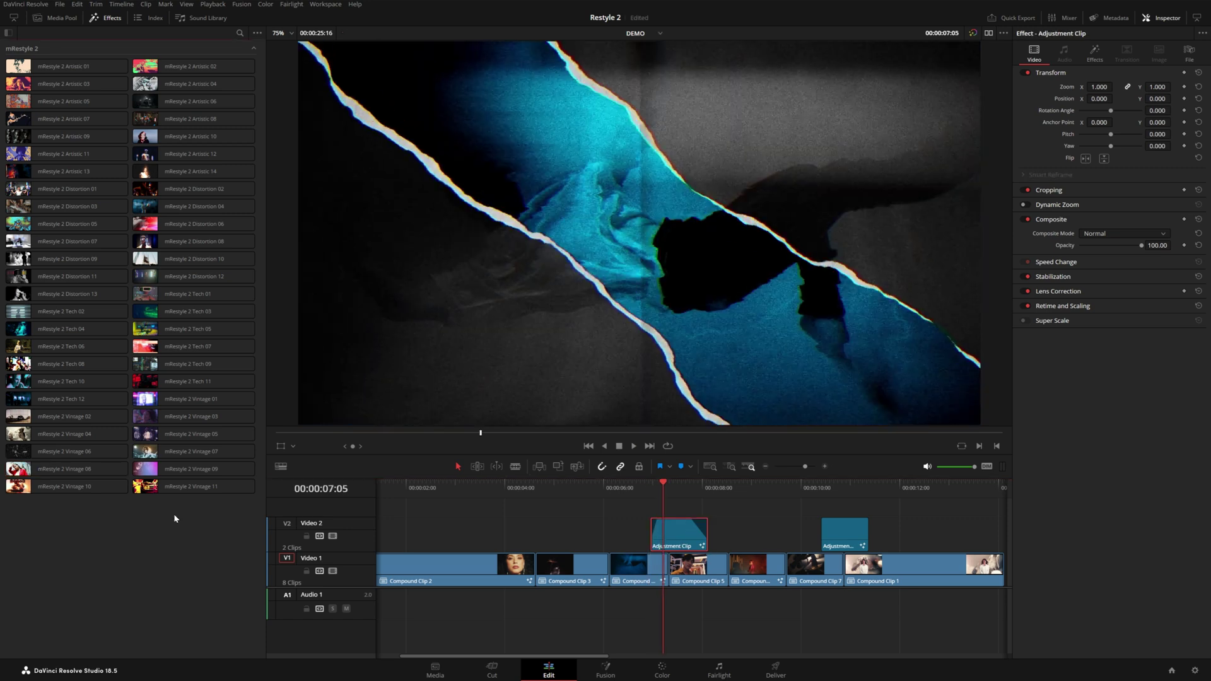
- Add mRestyle 2 Vintage 09 to the adjustment clip and expand its controls instead of Vintage 08's
left_click(172, 470)
left_click_drag(172, 471, 671, 533)
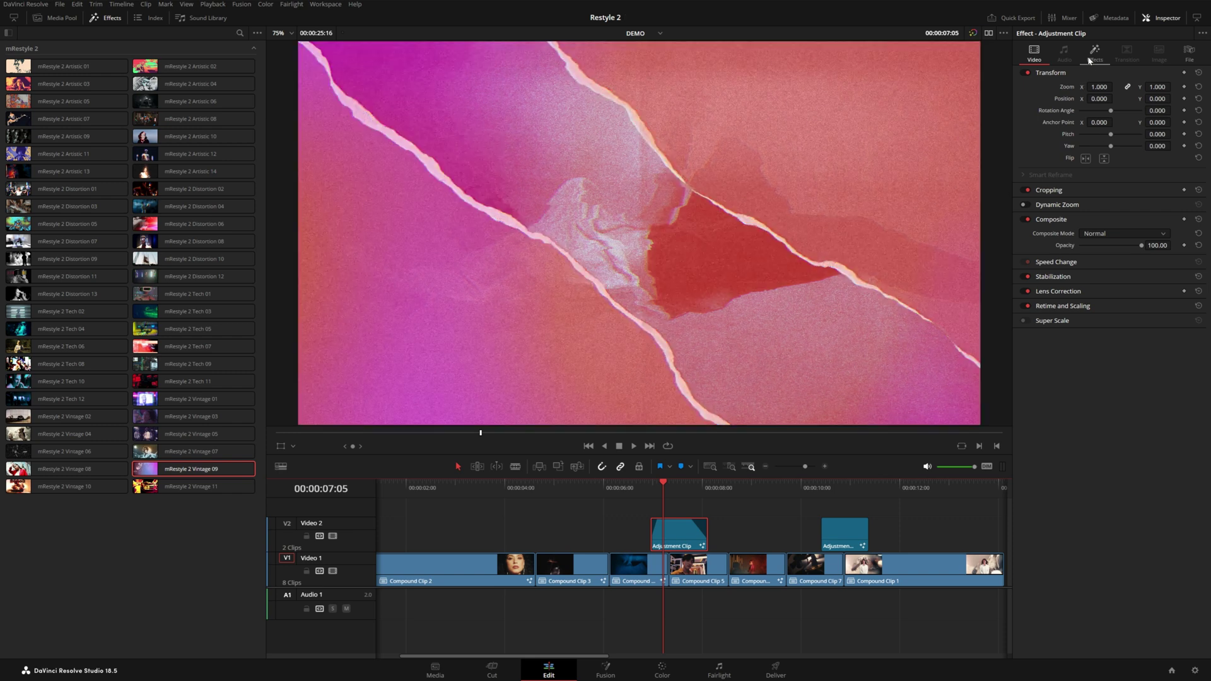
left_click(1090, 53)
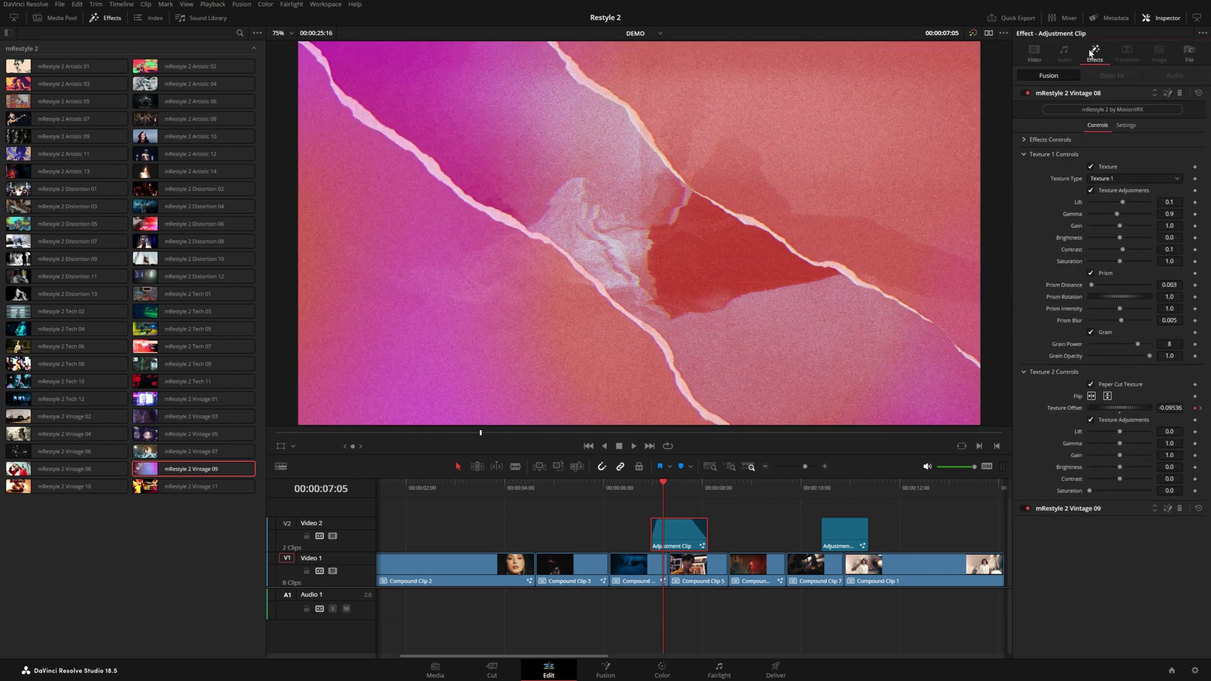
left_click(1072, 92)
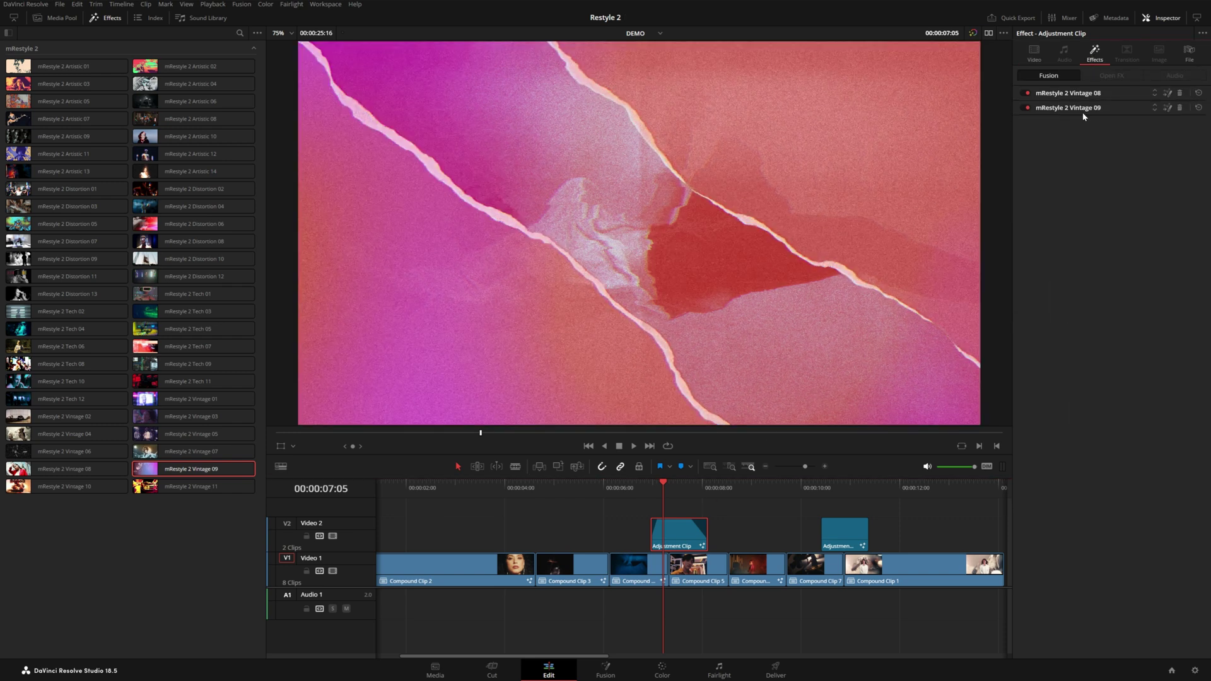
left_click(1072, 108)
- Recolour the Vintage 09 gradient stops to deep purple and pink
left_click(1023, 169)
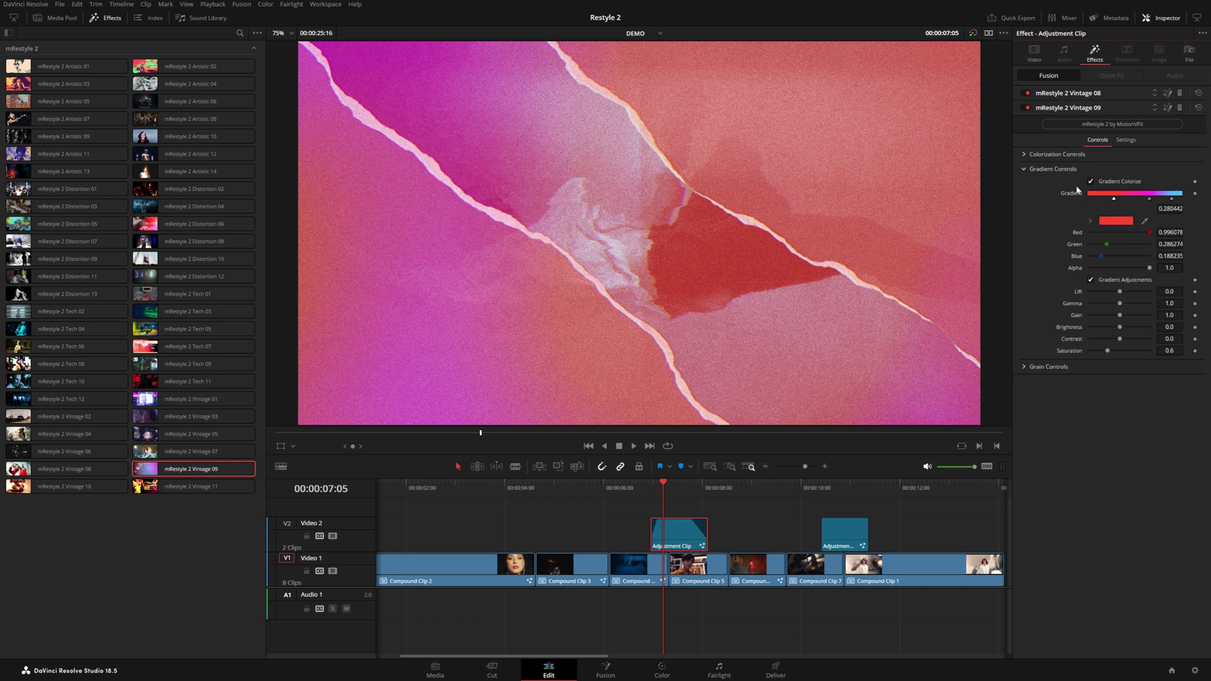
left_click(1090, 222)
left_click_drag(1173, 264, 1159, 268)
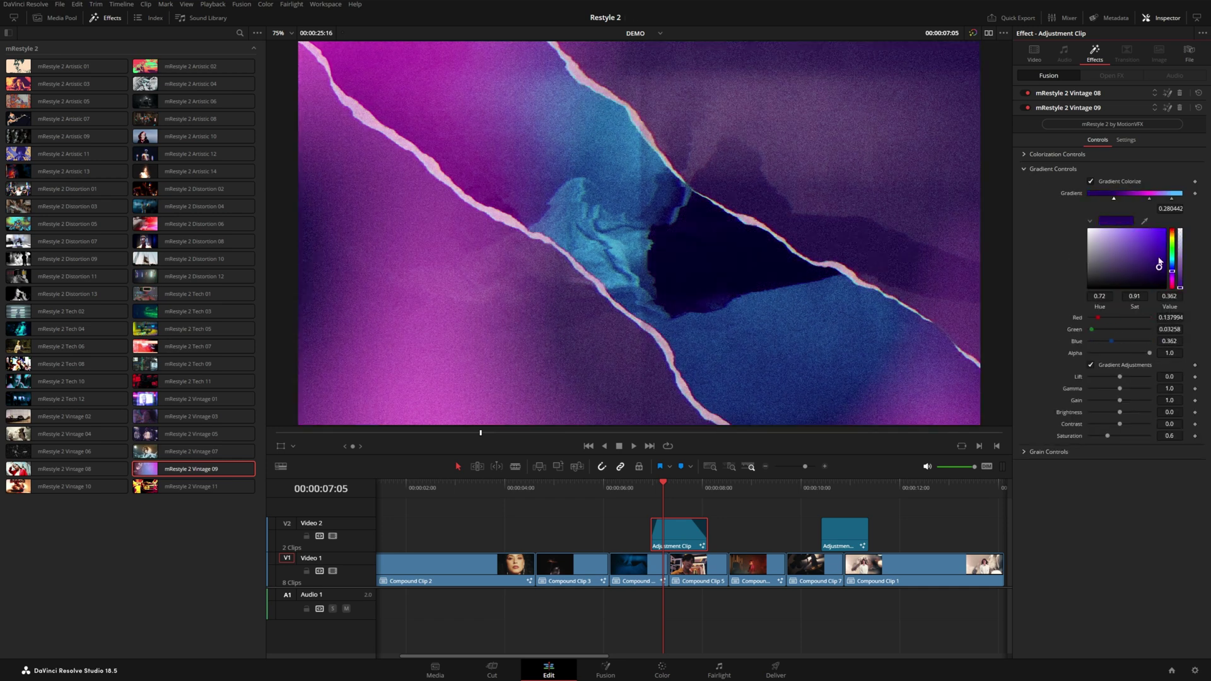
left_click(1149, 198)
left_click_drag(1173, 279, 1174, 286)
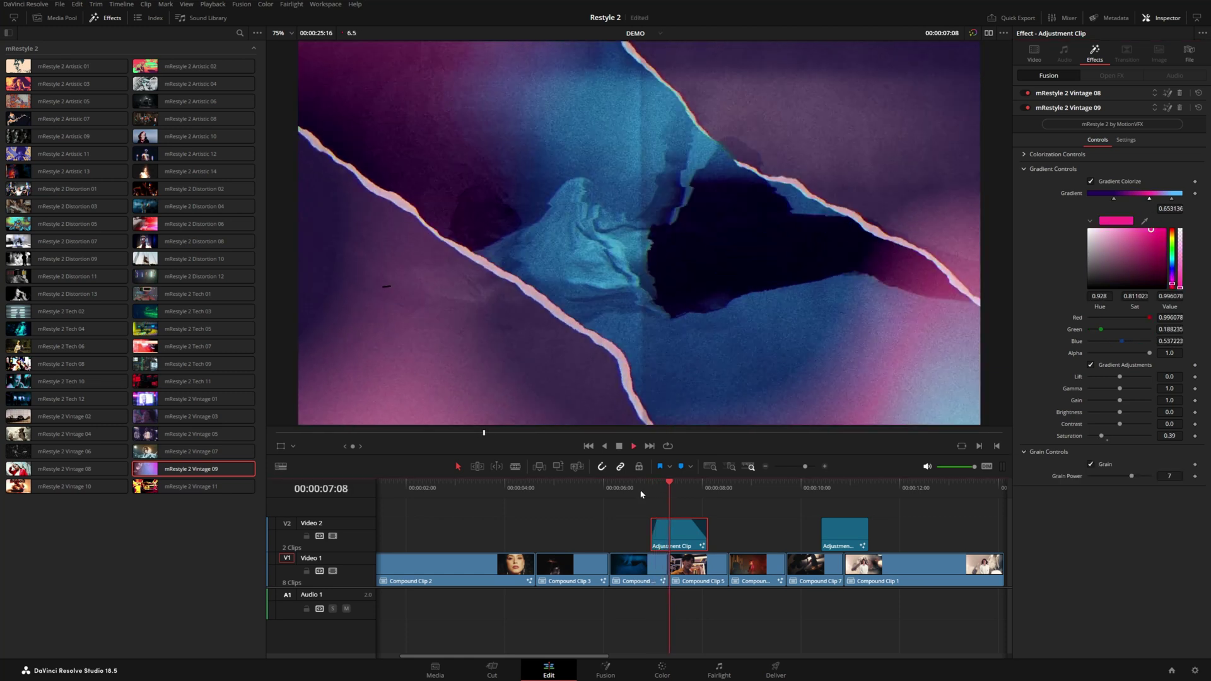